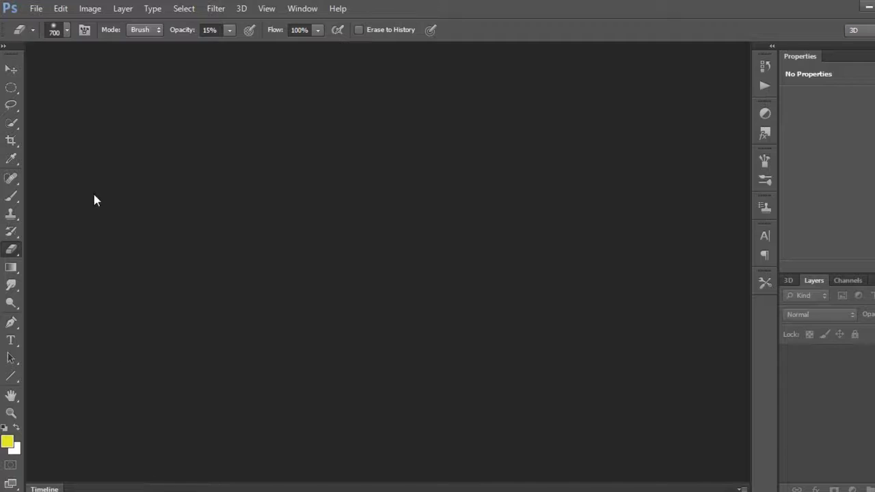
Start a new document and set both its width and height units to inches
{"action": "left_click", "coordinate": [30, 11]}
{"action": "left_click", "coordinate": [41, 22]}
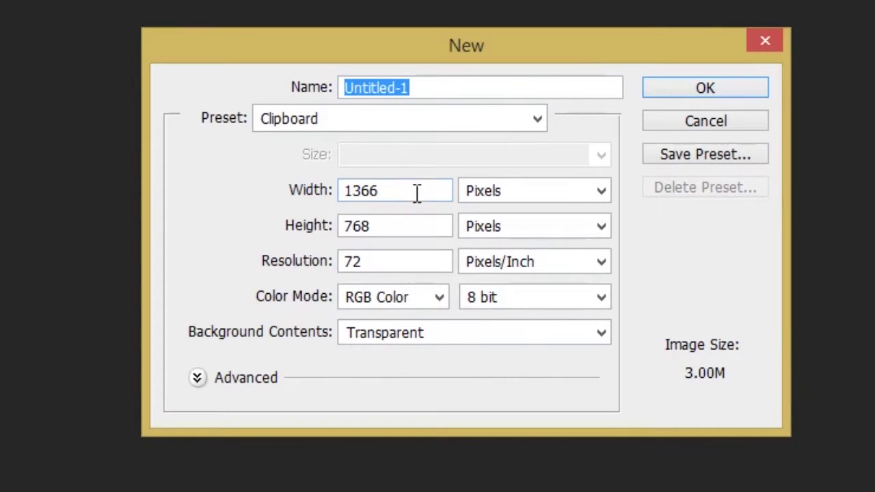
{"action": "left_click", "coordinate": [549, 191]}
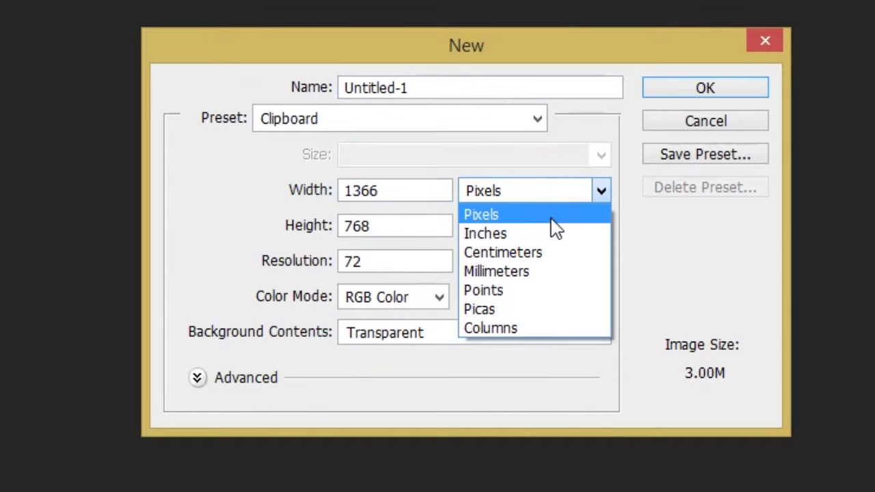
{"action": "left_click", "coordinate": [552, 234]}
{"action": "left_click", "coordinate": [561, 227]}
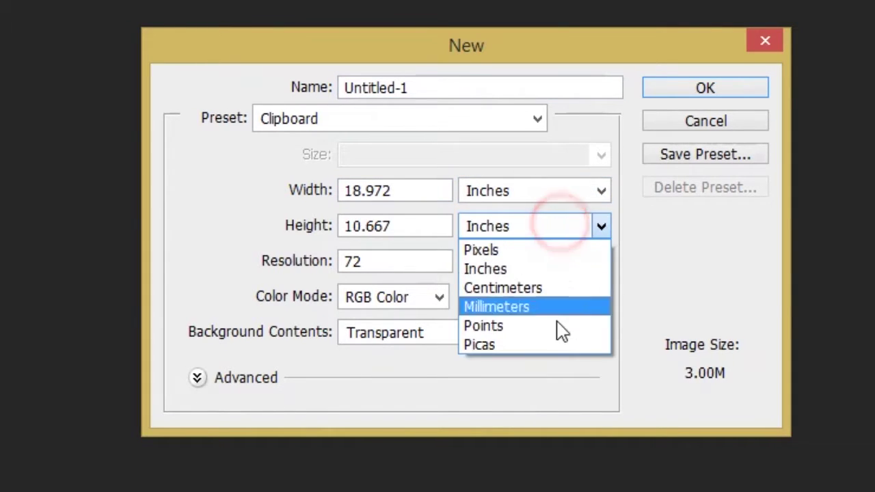
{"action": "left_click", "coordinate": [541, 272]}
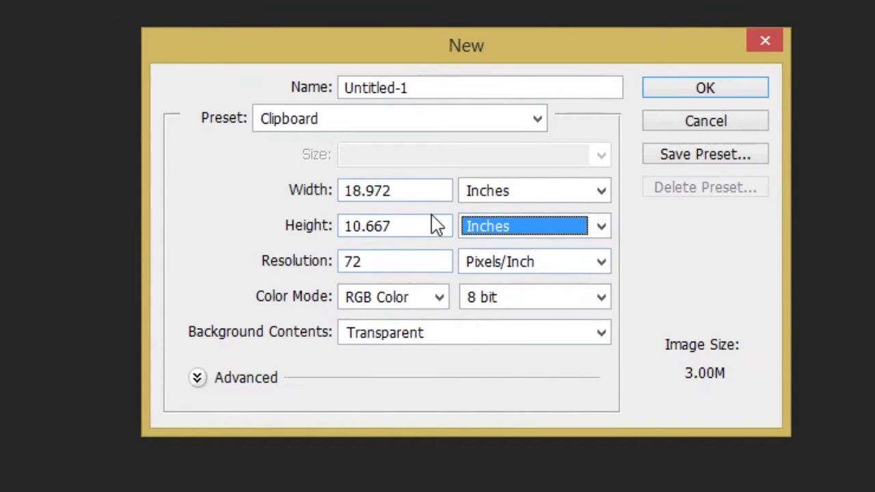
Set the new document's size to 24 inches wide by 36 inches high, keeping transparent background contents
{"action": "left_click", "coordinate": [408, 191]}
{"action": "double_click", "coordinate": [407, 191]}
{"action": "type", "text": "24"}
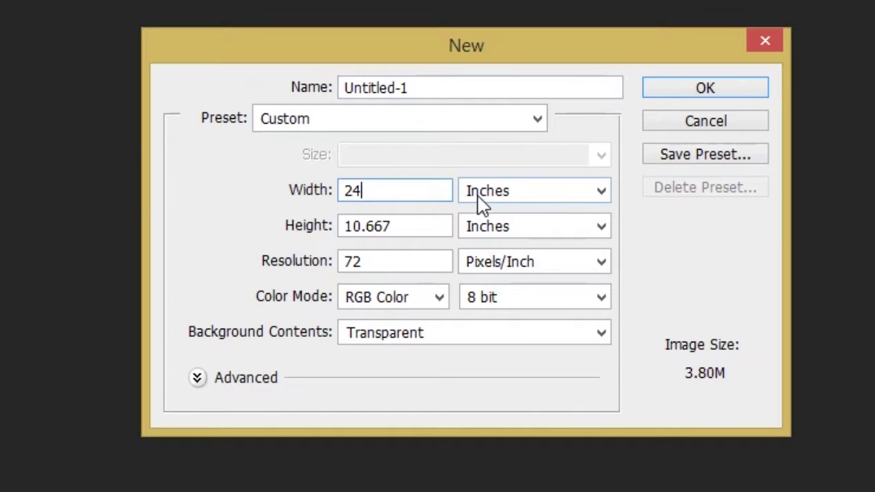
{"action": "double_click", "coordinate": [411, 225]}
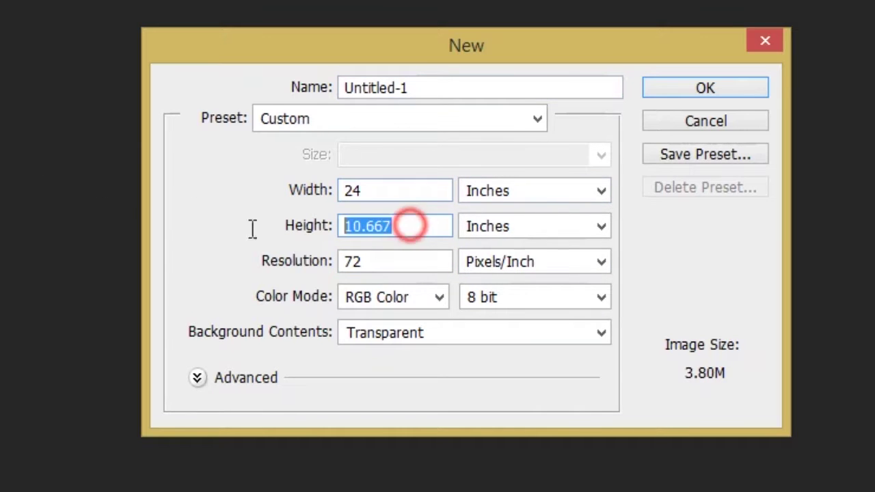
{"action": "type", "text": "36"}
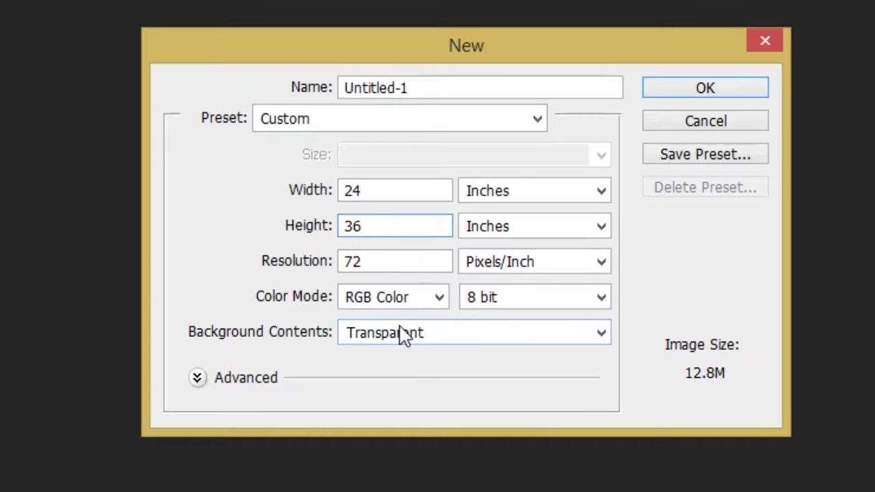
{"action": "left_click", "coordinate": [475, 335]}
{"action": "left_click", "coordinate": [387, 397]}
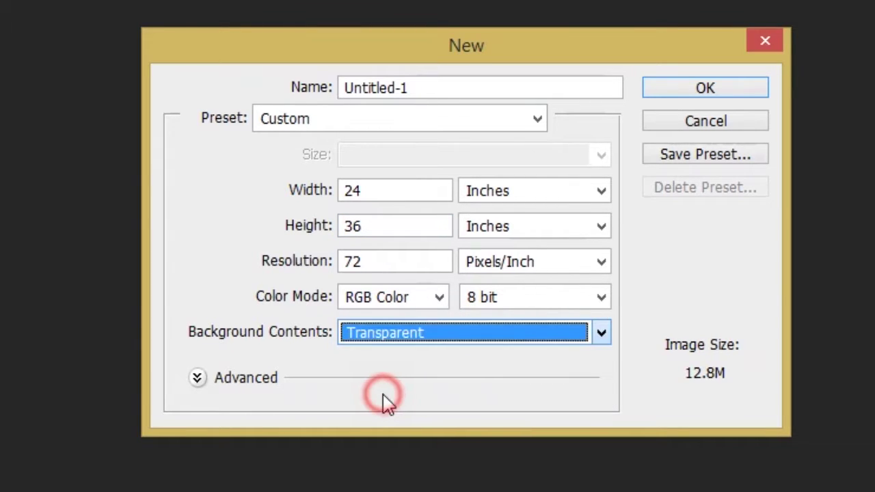
{"action": "left_click", "coordinate": [389, 383]}
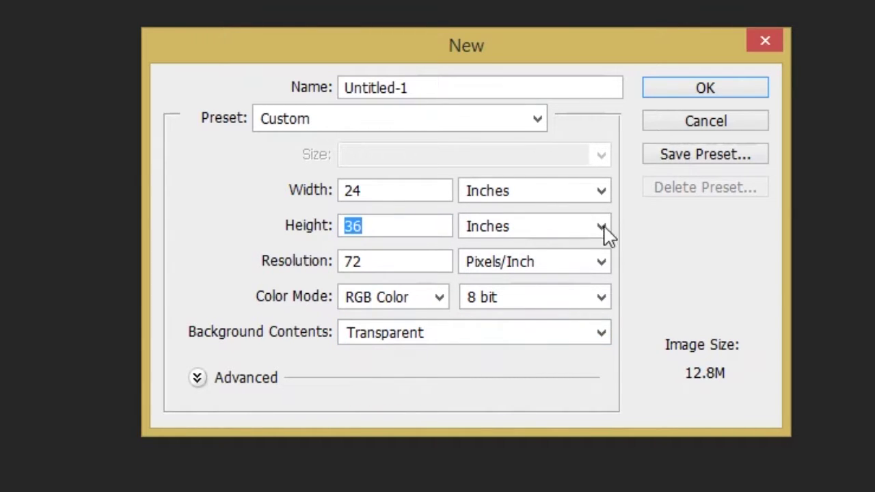
Name the new document Movie Poster Tutorial and create it
{"action": "left_click", "coordinate": [443, 91]}
{"action": "double_click", "coordinate": [444, 91]}
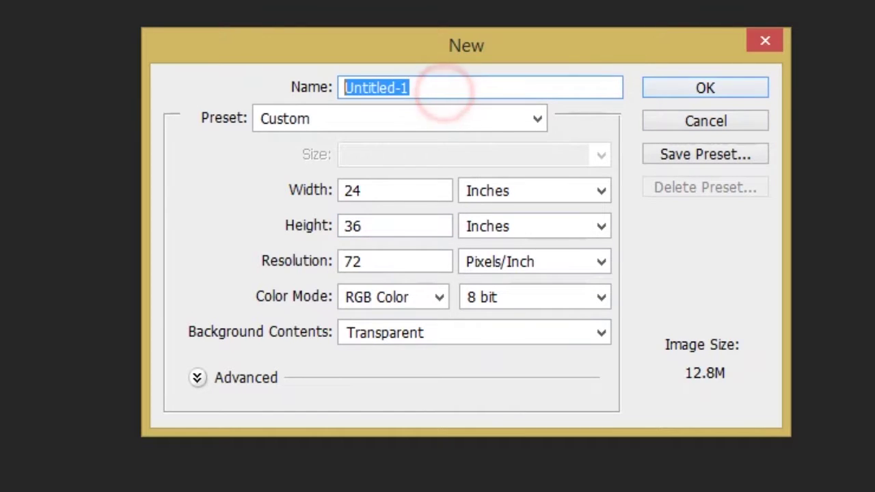
{"action": "type", "text": "Movie Poster Tutorial"}
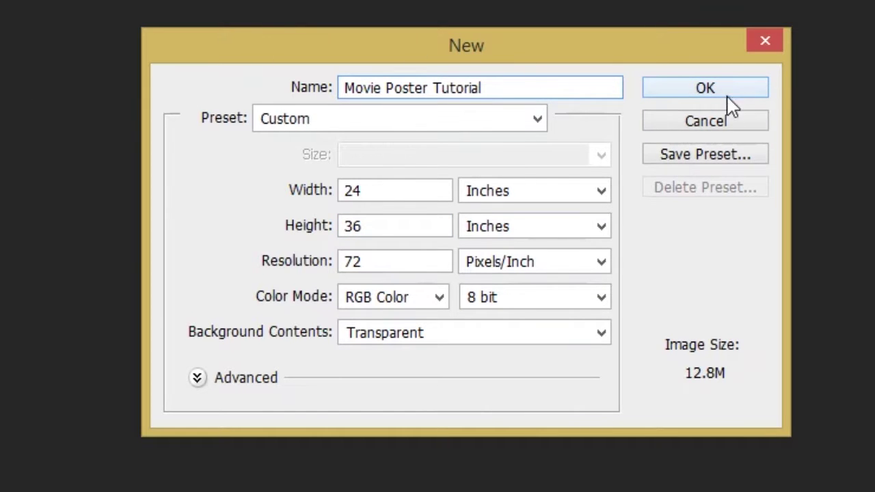
{"action": "left_click", "coordinate": [705, 89]}
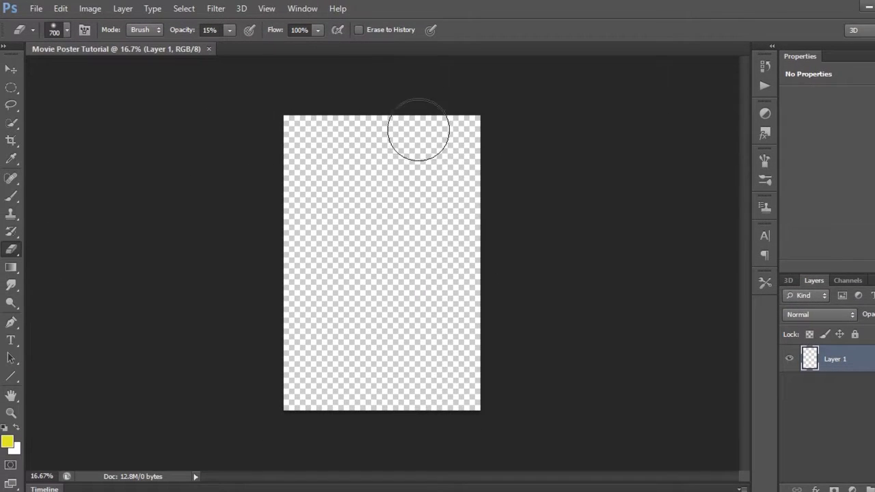
Place the Most-Beautiful-Sky-Wallpapers image and enlarge it to cover the canvas, with the road centred along the lower edge
{"action": "left_click_drag", "start_coordinate": [278, 296], "coordinate": [293, 256]}
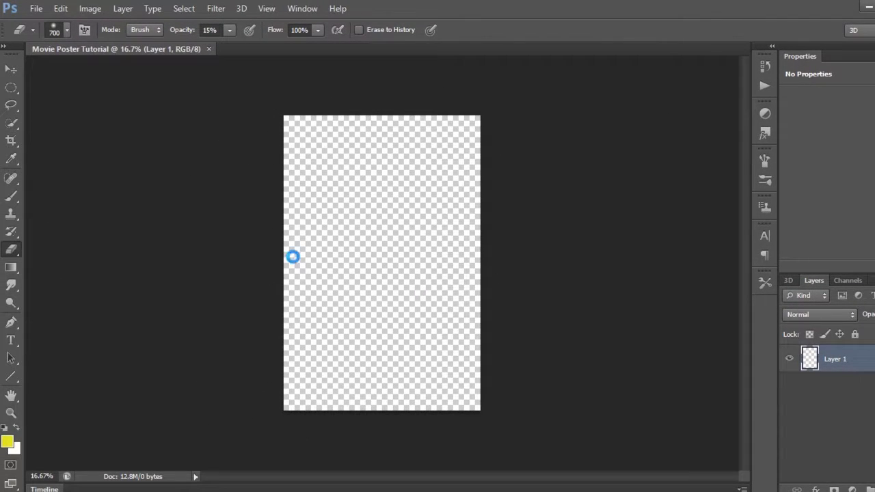
{"action": "left_click_drag", "start_coordinate": [412, 234], "coordinate": [607, 485]}
{"action": "left_click_drag", "start_coordinate": [451, 286], "coordinate": [420, 270]}
{"action": "left_click_drag", "start_coordinate": [576, 288], "coordinate": [606, 287]}
{"action": "left_click_drag", "start_coordinate": [429, 274], "coordinate": [413, 276]}
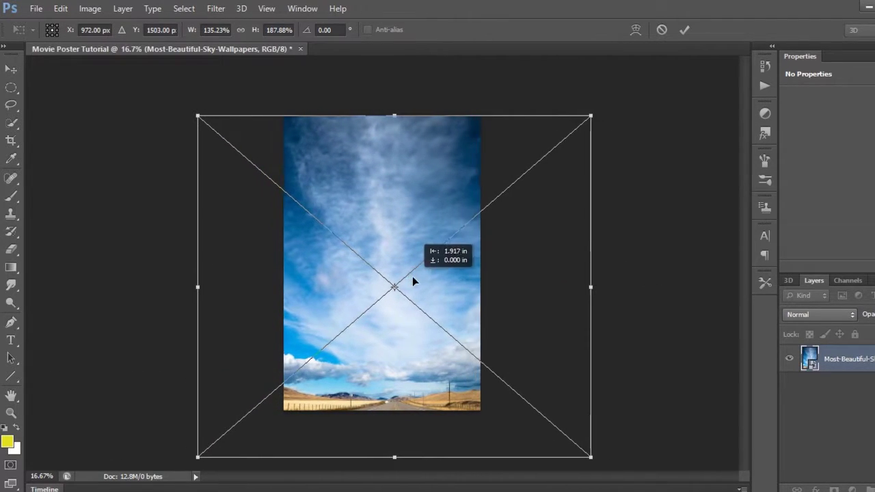
{"action": "left_click", "coordinate": [685, 29]}
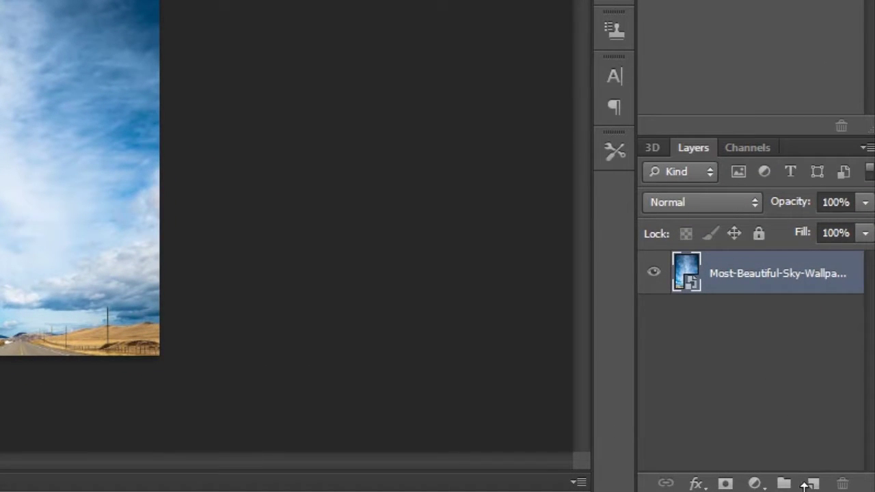
Add a new empty layer above the sky image and make it the active layer
{"action": "left_click", "coordinate": [813, 482]}
{"action": "left_click", "coordinate": [768, 426]}
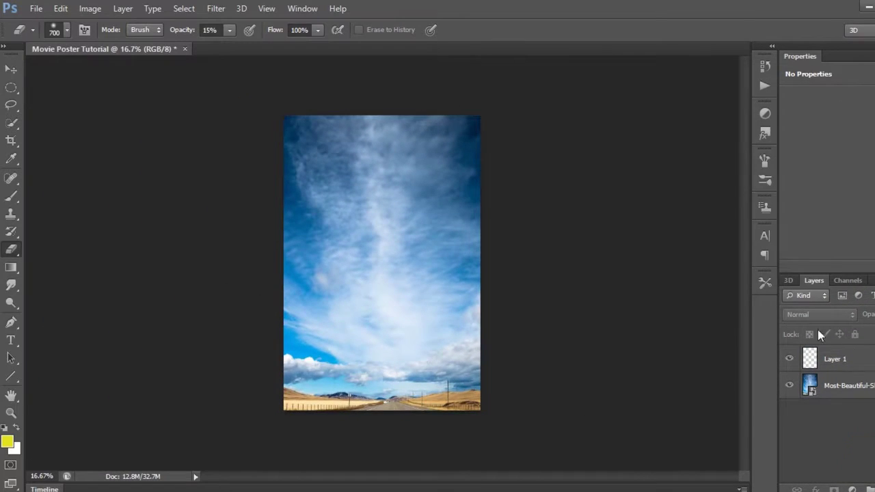
{"action": "left_click", "coordinate": [859, 361]}
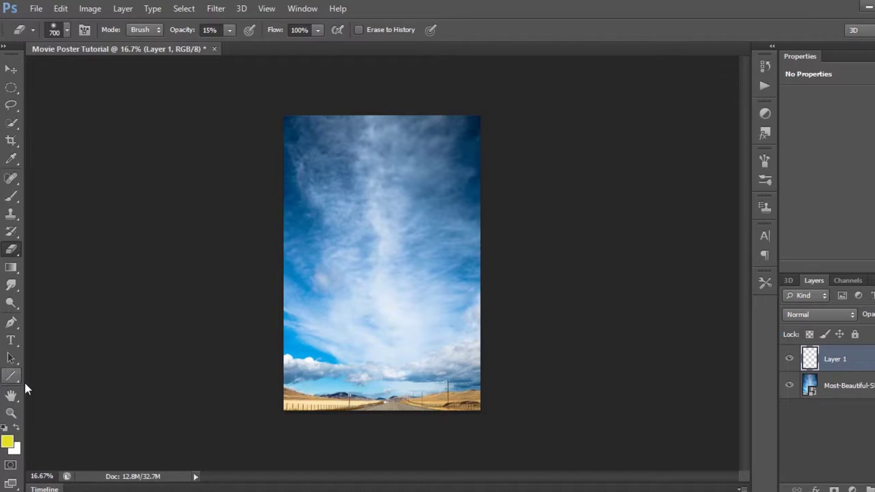
Choose a bright yellow foreground colour and fill the new empty layer with it using the Paint Bucket tool
{"action": "left_click", "coordinate": [12, 267]}
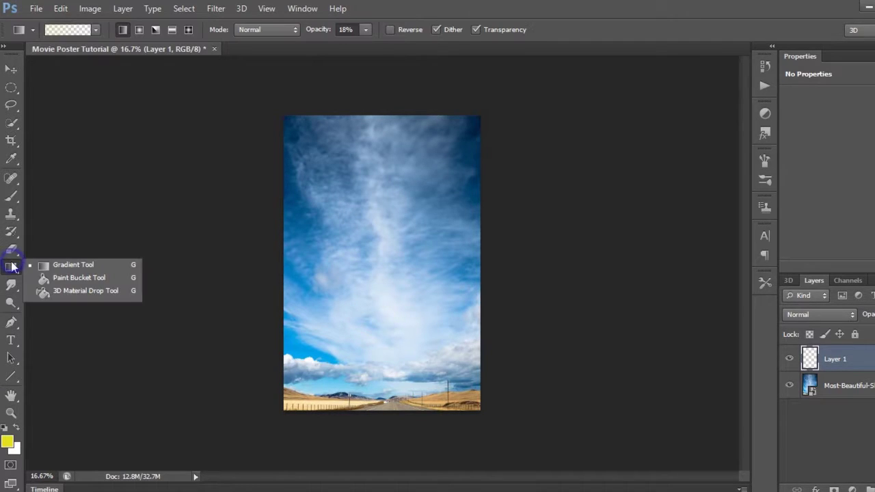
{"action": "left_click", "coordinate": [94, 278]}
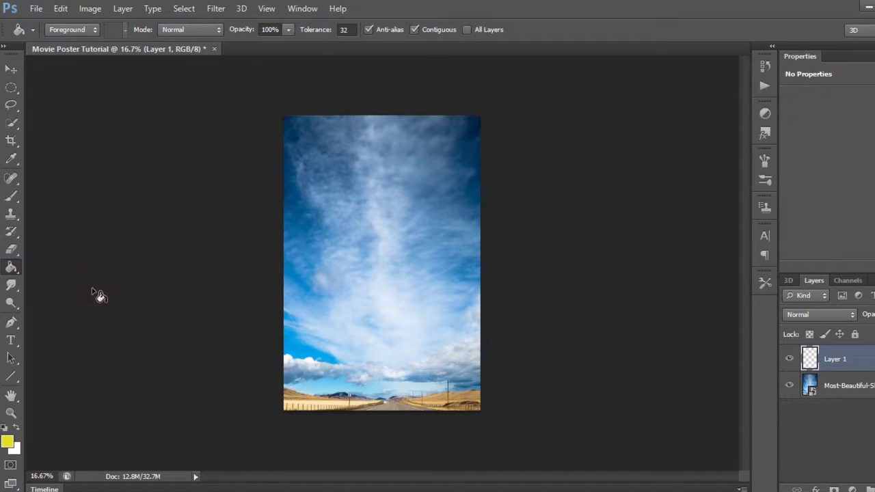
{"action": "left_click", "coordinate": [5, 427]}
{"action": "left_click", "coordinate": [8, 441]}
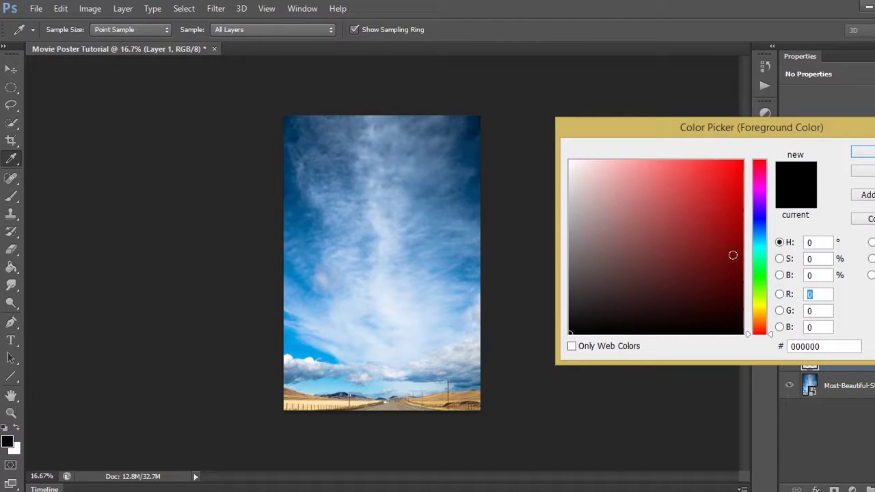
{"action": "mouse_move", "coordinate": [767, 294]}
{"action": "left_mouse_down"}
{"action": "mouse_move", "coordinate": [766, 247]}
{"action": "mouse_move", "coordinate": [761, 307]}
{"action": "left_mouse_up"}
{"action": "left_click", "coordinate": [724, 183]}
{"action": "left_click", "coordinate": [761, 311]}
{"action": "left_click_drag", "start_coordinate": [726, 184], "coordinate": [740, 172]}
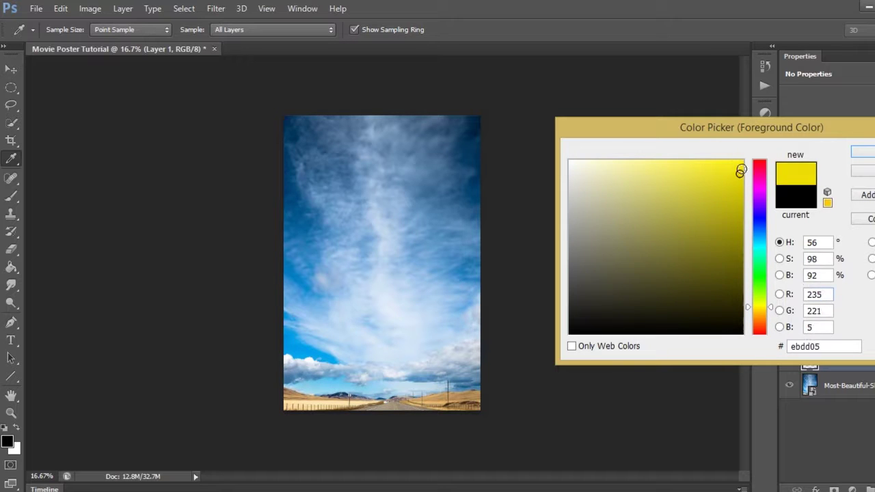
{"action": "left_click", "coordinate": [736, 167]}
{"action": "left_click", "coordinate": [863, 152]}
{"action": "key", "text": "g"}
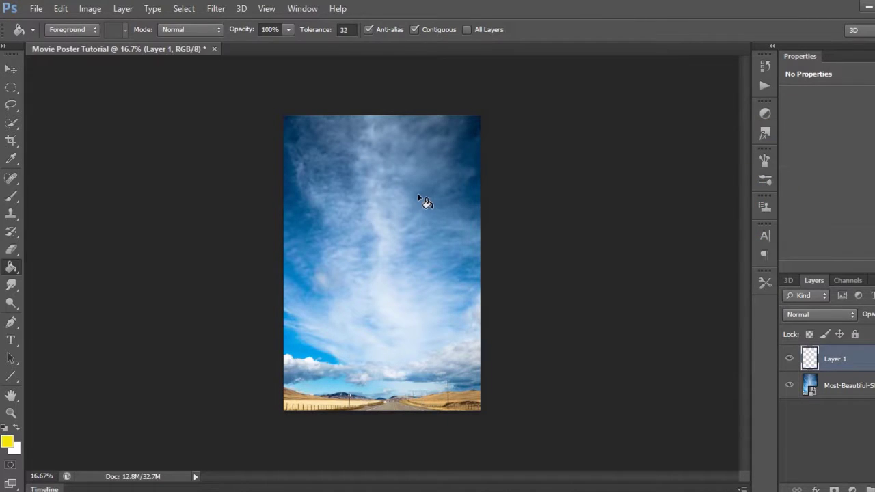
{"action": "left_click", "coordinate": [355, 195]}
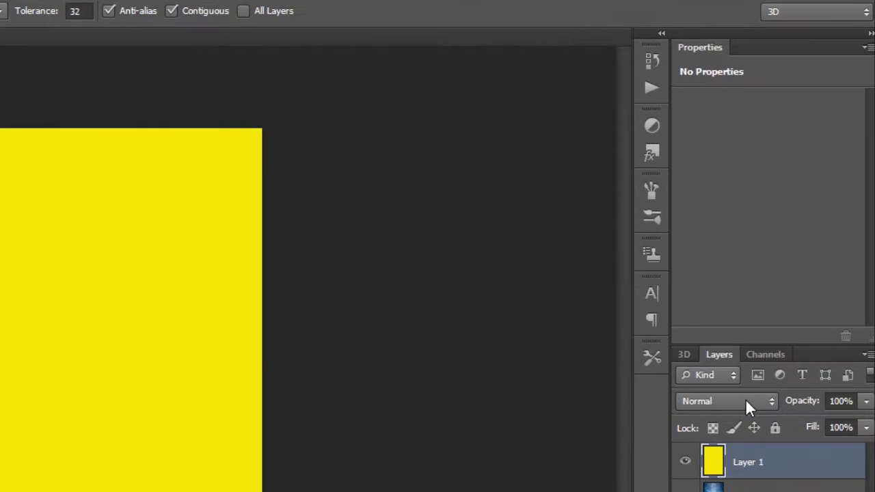
Set the yellow layer's blend mode to Multiply and its opacity to 65%
{"action": "left_click", "coordinate": [794, 355]}
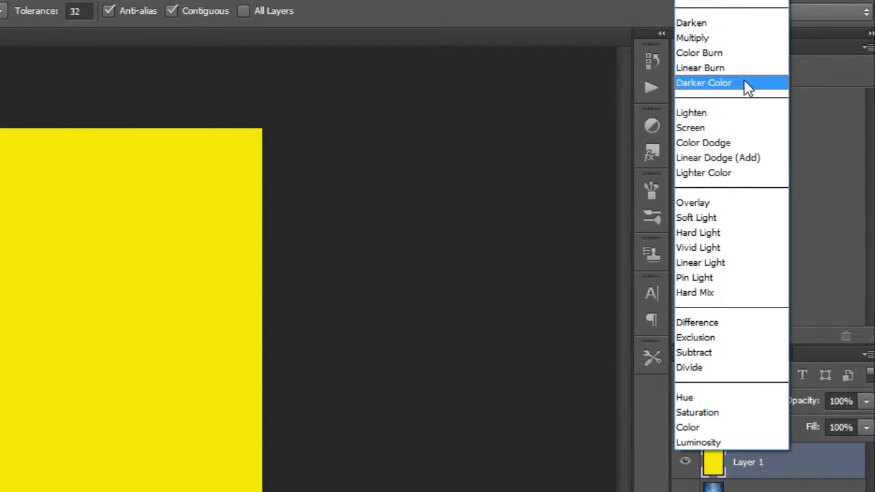
{"action": "left_click", "coordinate": [743, 39]}
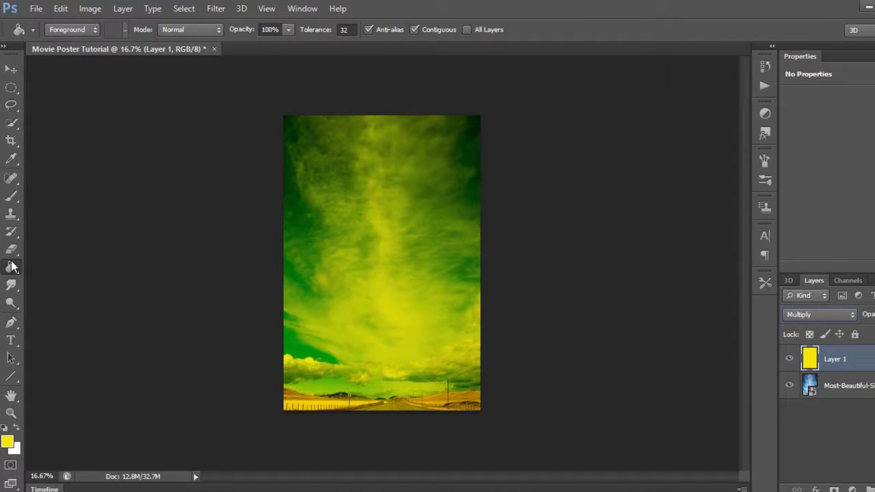
{"action": "left_click", "coordinate": [11, 196]}
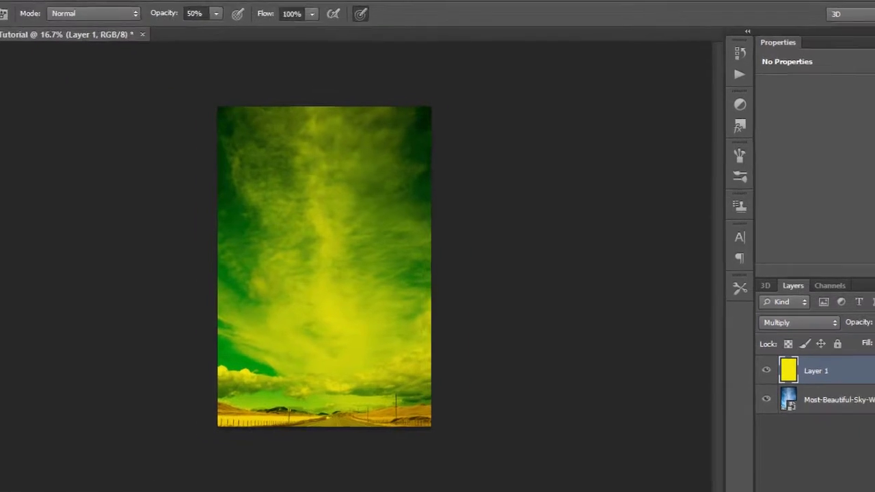
{"action": "left_click", "coordinate": [874, 316]}
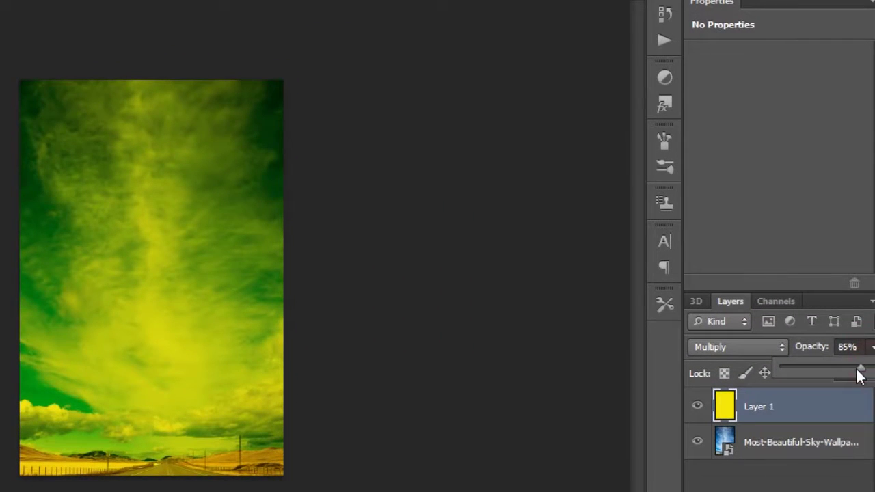
{"action": "left_click_drag", "start_coordinate": [832, 379], "coordinate": [843, 365]}
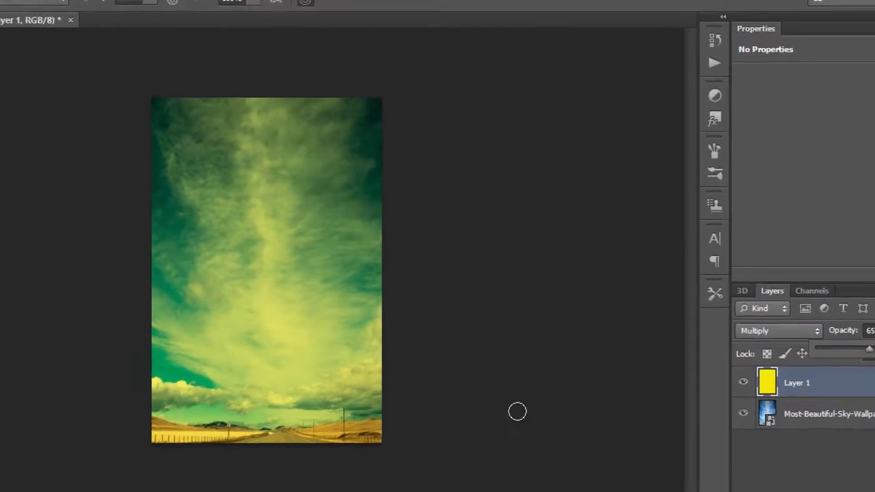
{"action": "left_click", "coordinate": [433, 375]}
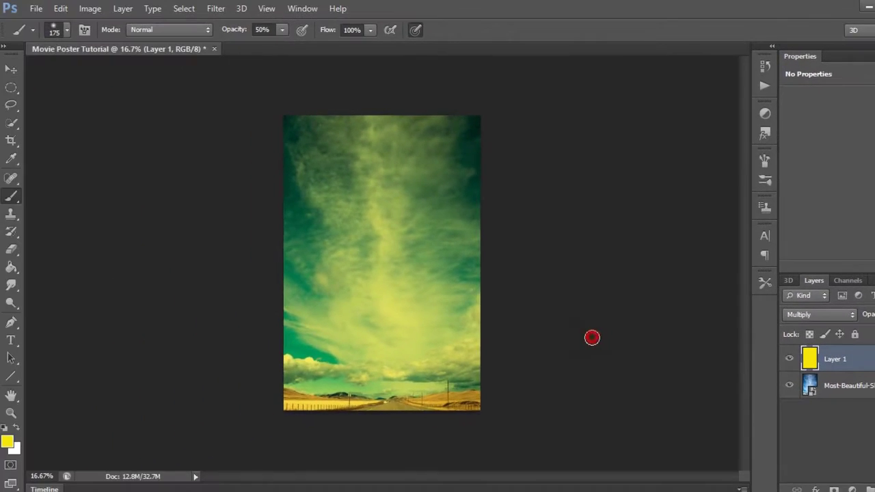
Add another empty layer above the yellow one and set the Brush tool's opacity to 5%
{"action": "left_click", "coordinate": [8, 351]}
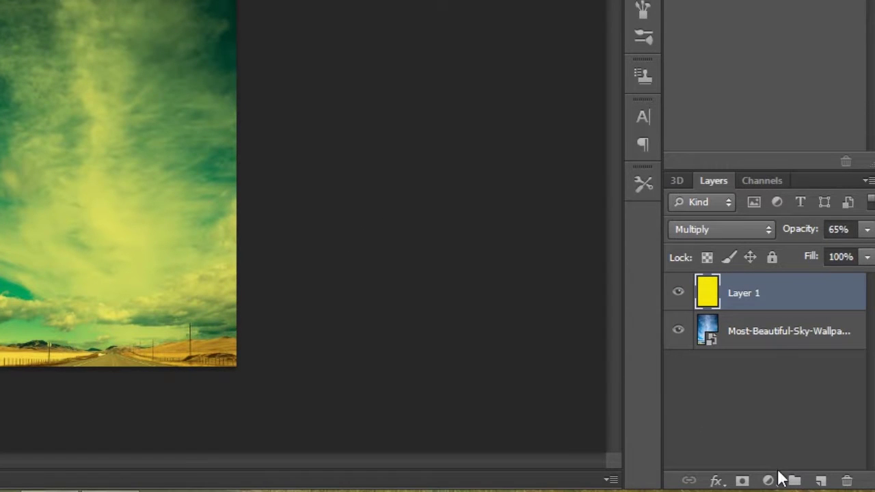
{"action": "left_click", "coordinate": [823, 483]}
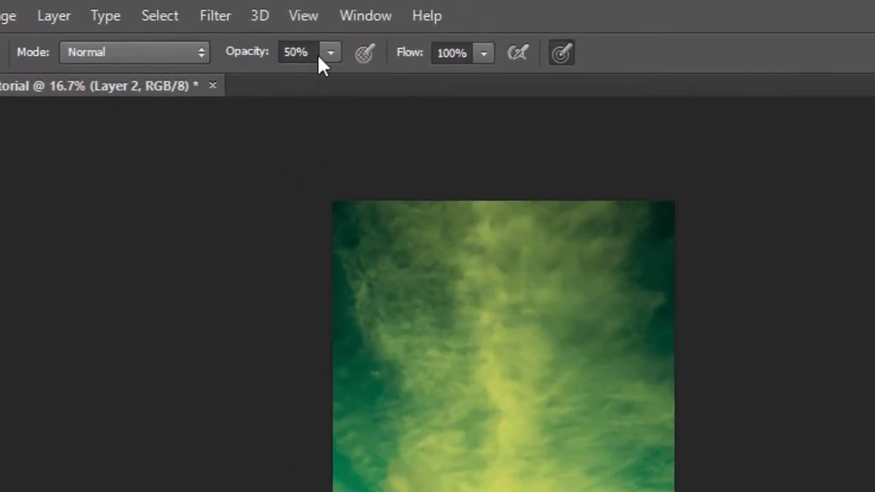
{"action": "left_click", "coordinate": [282, 30]}
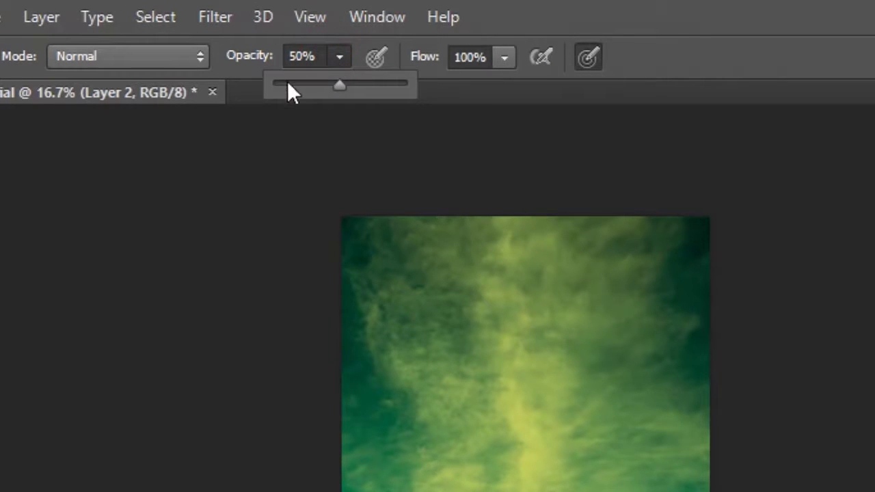
{"action": "left_click_drag", "start_coordinate": [287, 85], "coordinate": [274, 75]}
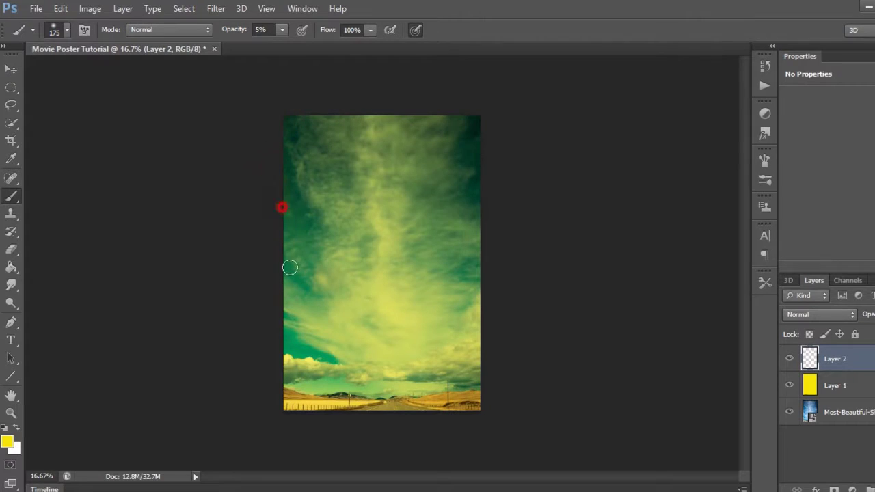
Paint faint yellow strokes over the dark areas along both side edges of the sky on the new layer
{"action": "left_click_drag", "start_coordinate": [475, 101], "coordinate": [458, 344]}
{"action": "left_click_drag", "start_coordinate": [469, 117], "coordinate": [448, 231]}
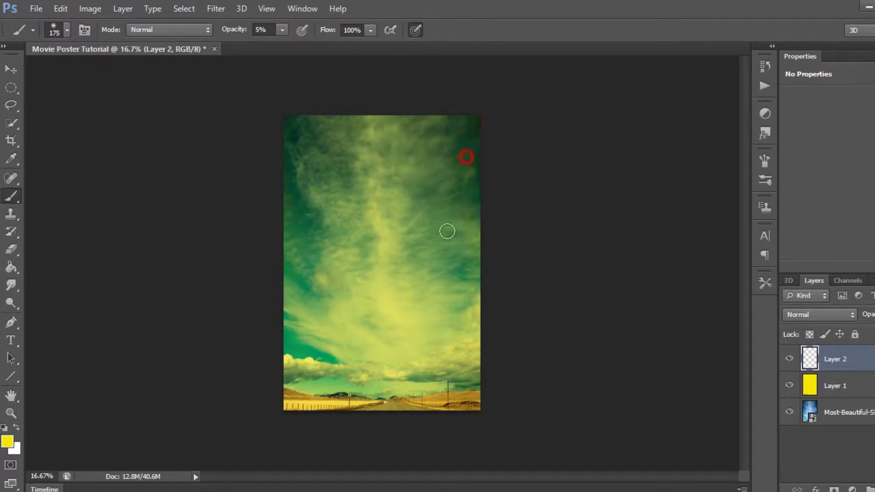
{"action": "mouse_move", "coordinate": [256, 334]}
{"action": "left_mouse_down"}
{"action": "mouse_move", "coordinate": [322, 413]}
{"action": "mouse_move", "coordinate": [355, 392]}
{"action": "mouse_move", "coordinate": [280, 269]}
{"action": "left_mouse_up"}
Group the yellow fill layer and the painted layer above it into a single layer group
{"action": "key", "text": "ctrl+g"}
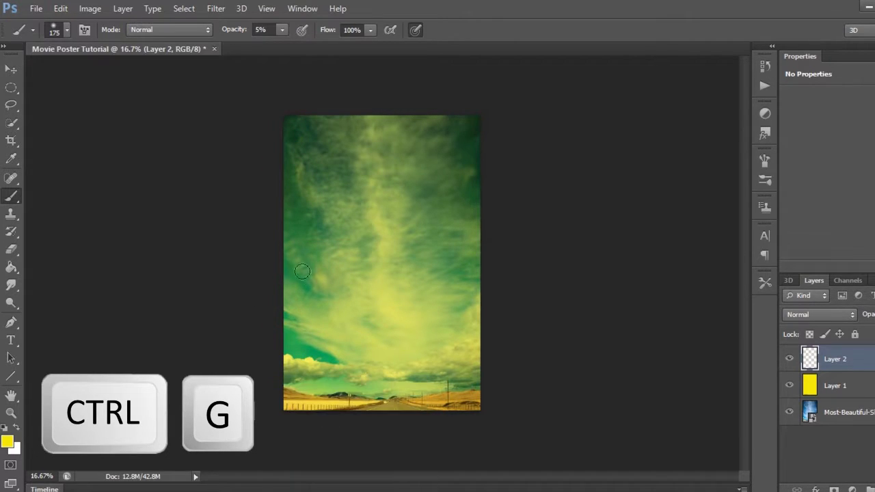
{"action": "left_click", "coordinate": [848, 387], "text": "shift"}
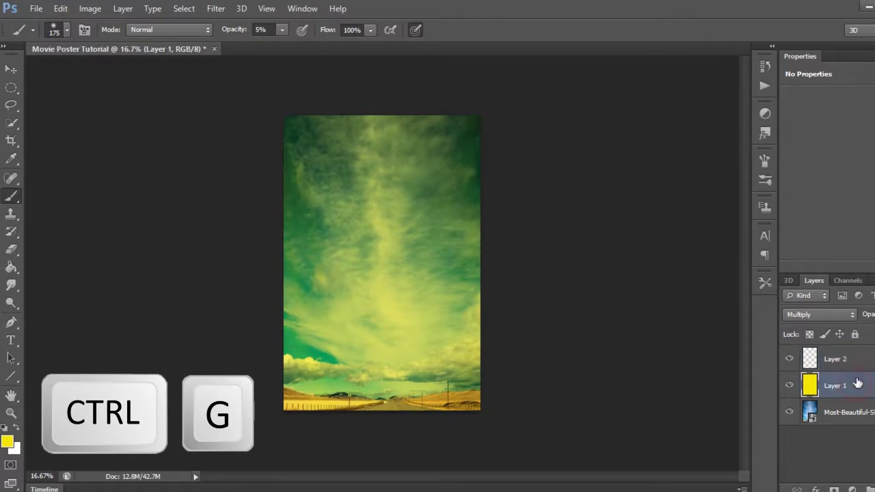
{"action": "key", "text": "ctrl+g"}
Place the mountains image along the poster's bottom edge, scaled to about 74% wide and 86.5% high, and move the colour group above it
{"action": "left_click_drag", "start_coordinate": [382, 343], "coordinate": [403, 368]}
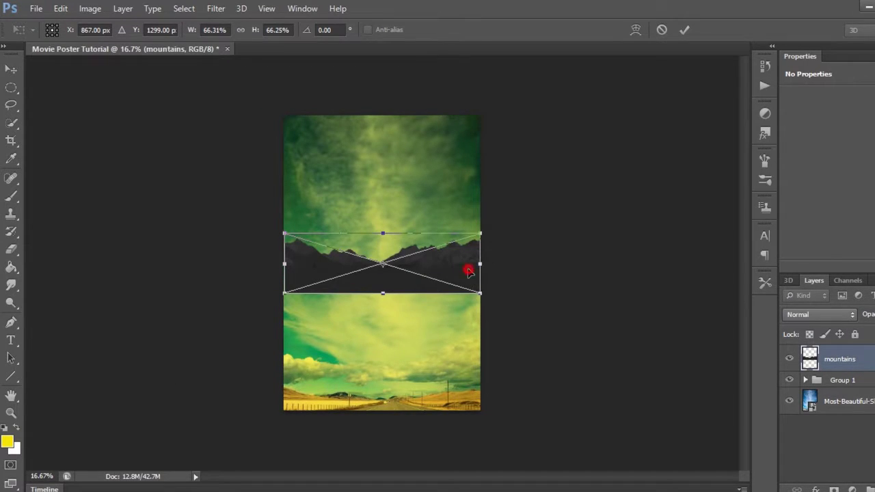
{"action": "left_click_drag", "start_coordinate": [469, 271], "coordinate": [472, 391]}
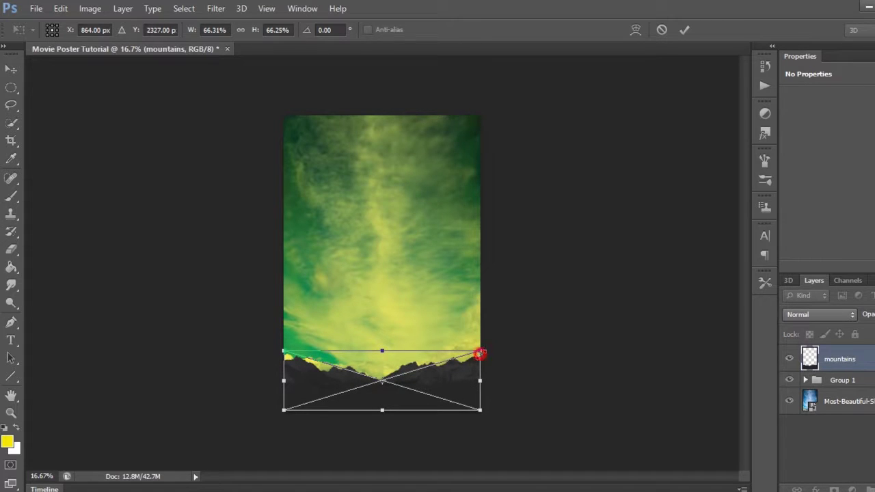
{"action": "left_click_drag", "start_coordinate": [480, 353], "coordinate": [503, 336]}
{"action": "left_click_drag", "start_coordinate": [460, 379], "coordinate": [445, 370]}
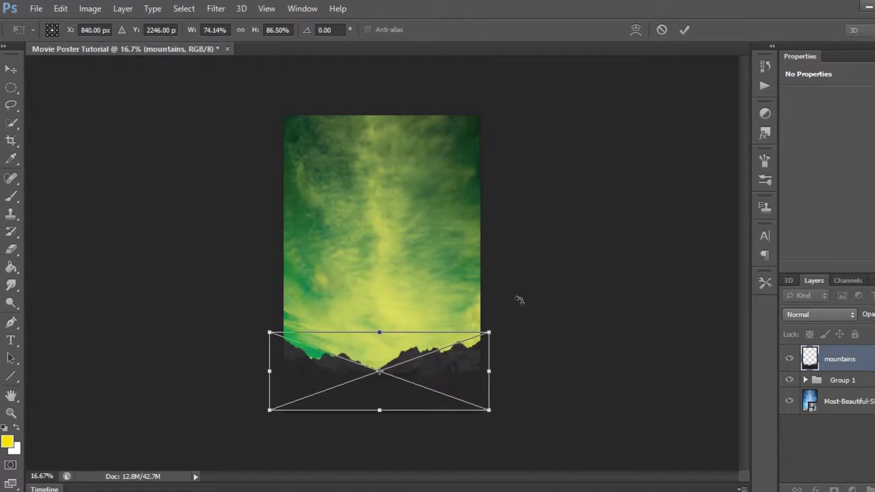
{"action": "left_click", "coordinate": [686, 30]}
{"action": "key", "text": "b"}
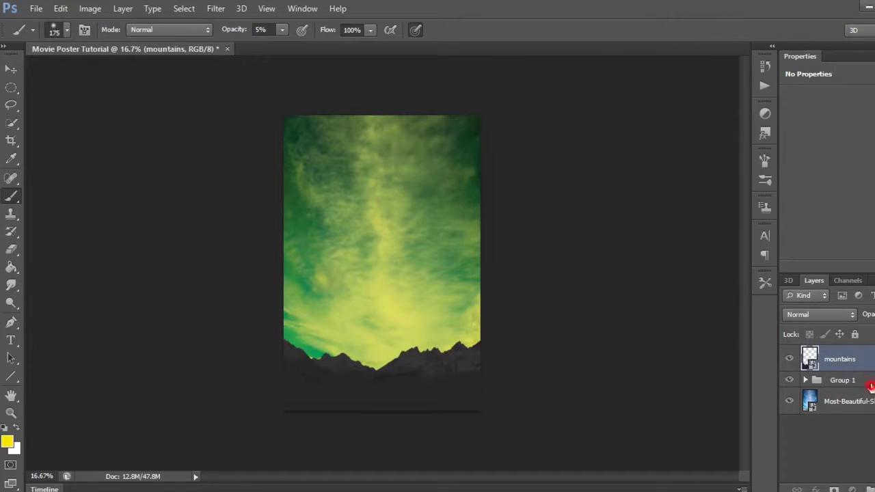
{"action": "left_click_drag", "start_coordinate": [872, 386], "coordinate": [843, 350]}
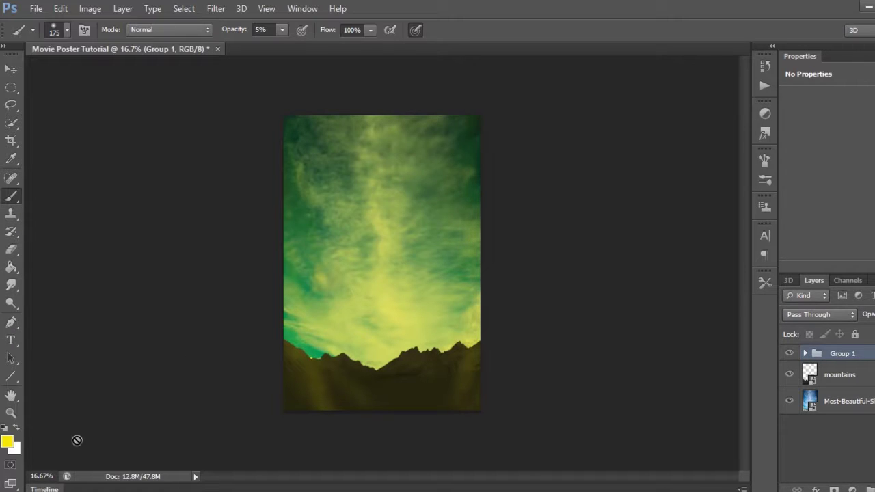
Set the foreground colour to a near-black sampled from the mountains in the poster
{"action": "left_click", "coordinate": [7, 442]}
{"action": "left_click", "coordinate": [478, 352]}
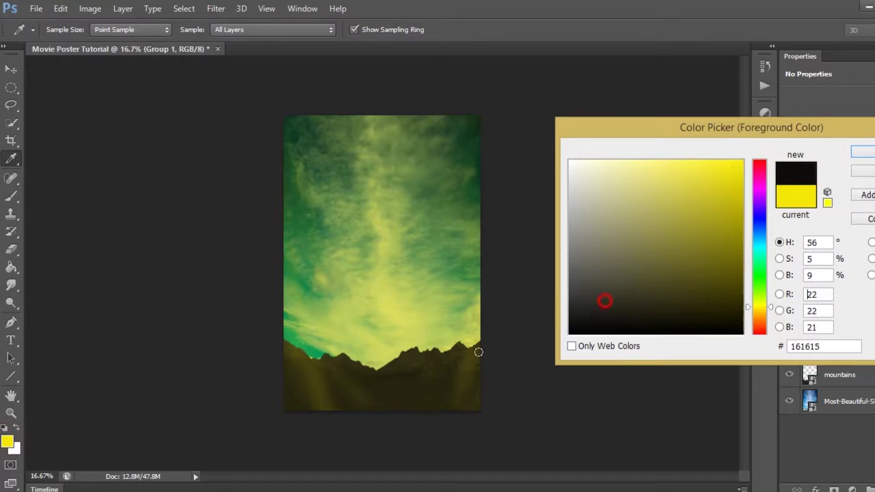
{"action": "left_click_drag", "start_coordinate": [478, 352], "coordinate": [466, 354]}
{"action": "left_click", "coordinate": [864, 153]}
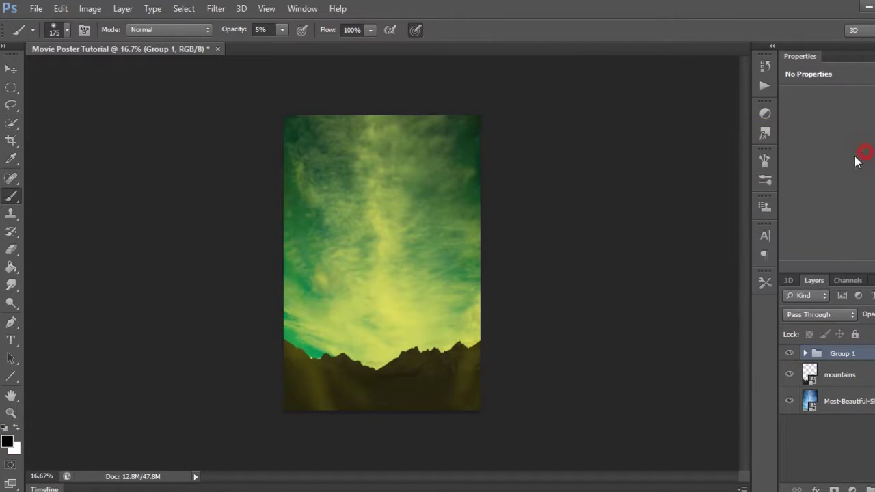
Rasterize the mountains layer and set the Brush tool's opacity to 30%
{"action": "left_click", "coordinate": [841, 376]}
{"action": "left_click", "coordinate": [292, 368]}
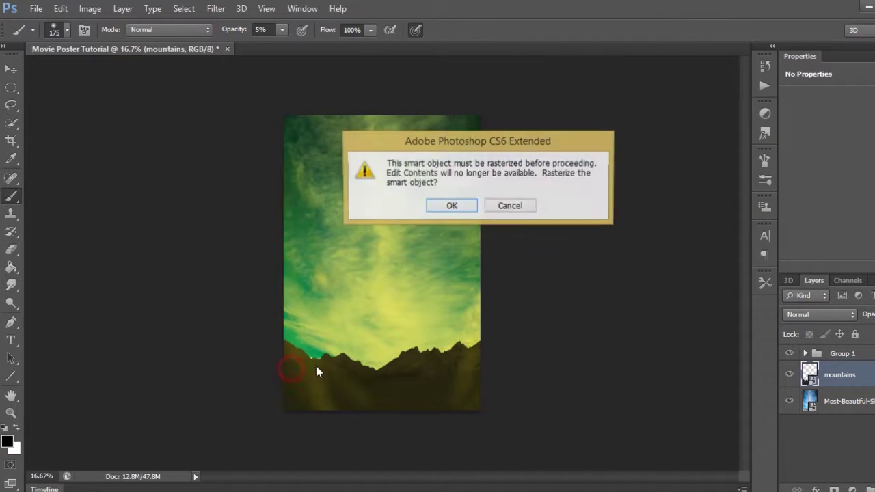
{"action": "left_click", "coordinate": [451, 203]}
{"action": "key", "text": "0"}
{"action": "left_click", "coordinate": [282, 29]}
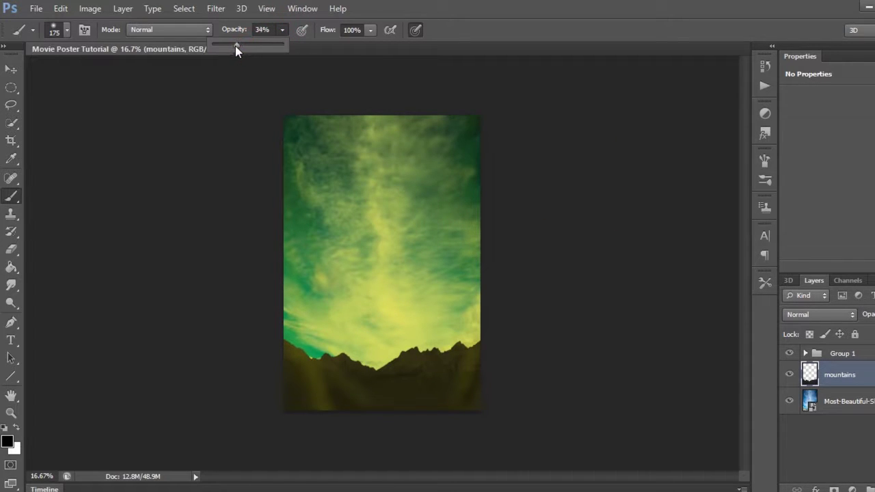
{"action": "left_click_drag", "start_coordinate": [235, 46], "coordinate": [234, 45]}
Paint near-black strokes over the mountain slopes and along their base to darken them
{"action": "left_click", "coordinate": [282, 355]}
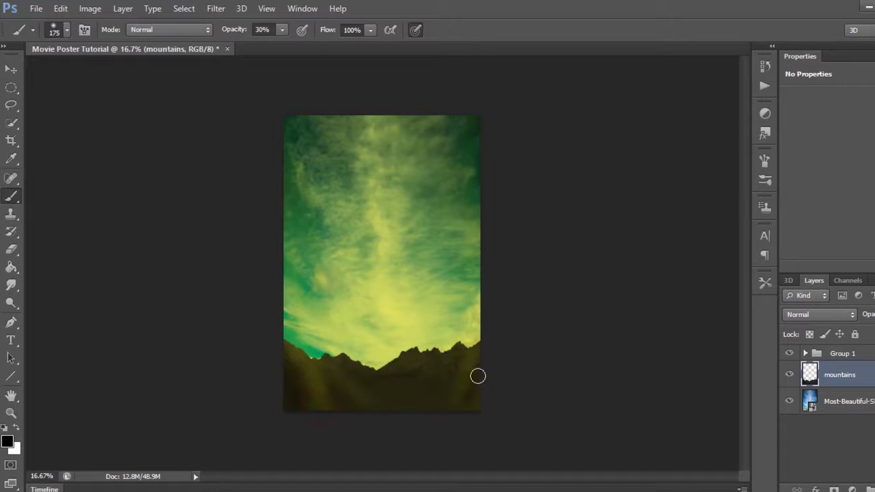
{"action": "left_click_drag", "start_coordinate": [410, 347], "coordinate": [437, 354]}
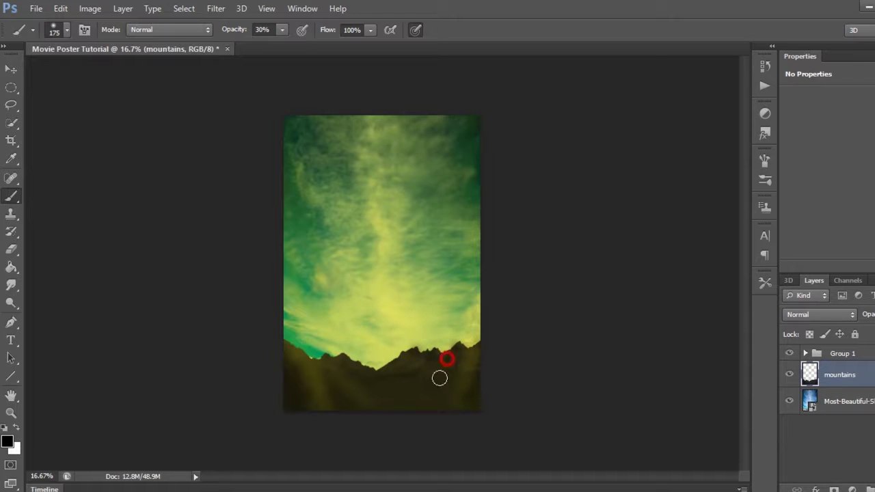
{"action": "mouse_move", "coordinate": [324, 359]}
{"action": "left_mouse_down"}
{"action": "mouse_move", "coordinate": [322, 420]}
{"action": "mouse_move", "coordinate": [357, 365]}
{"action": "left_mouse_up"}
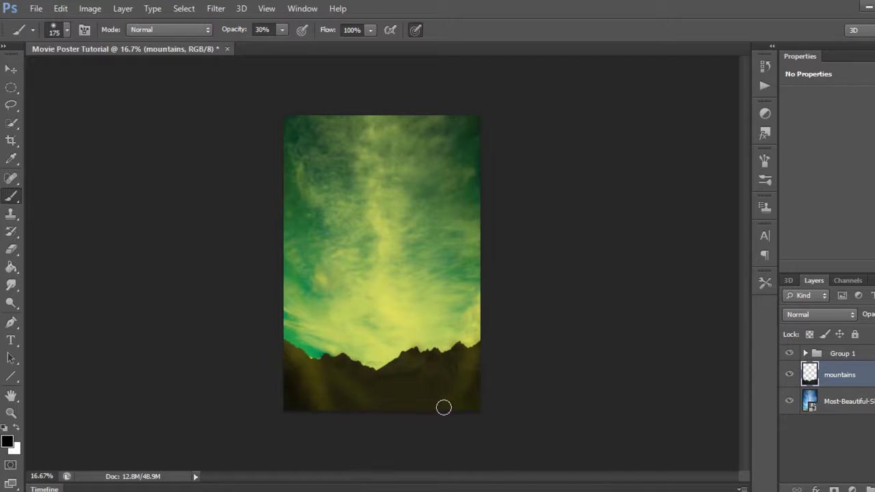
{"action": "left_click_drag", "start_coordinate": [409, 415], "coordinate": [418, 406]}
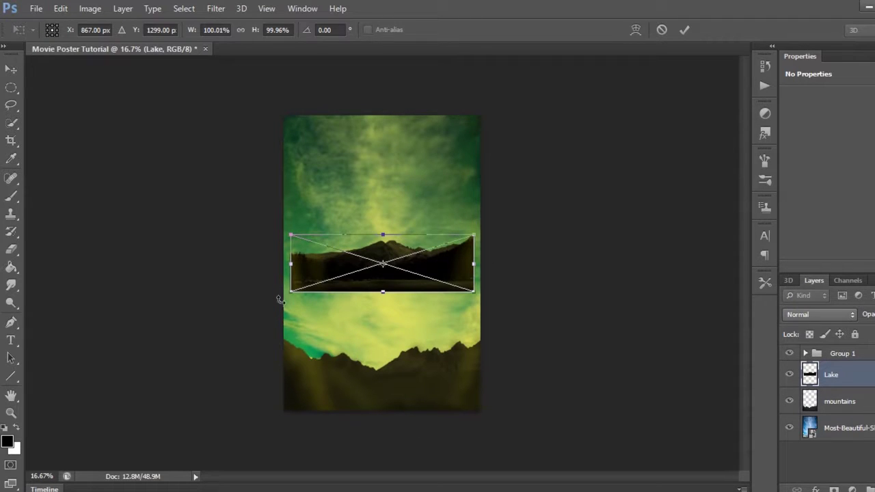
Scale the Lake image to about 135.6% wide and 207.8% high and position it over the mountains at the poster's bottom
{"action": "left_click_drag", "start_coordinate": [292, 294], "coordinate": [222, 359]}
{"action": "left_click_drag", "start_coordinate": [417, 294], "coordinate": [472, 381]}
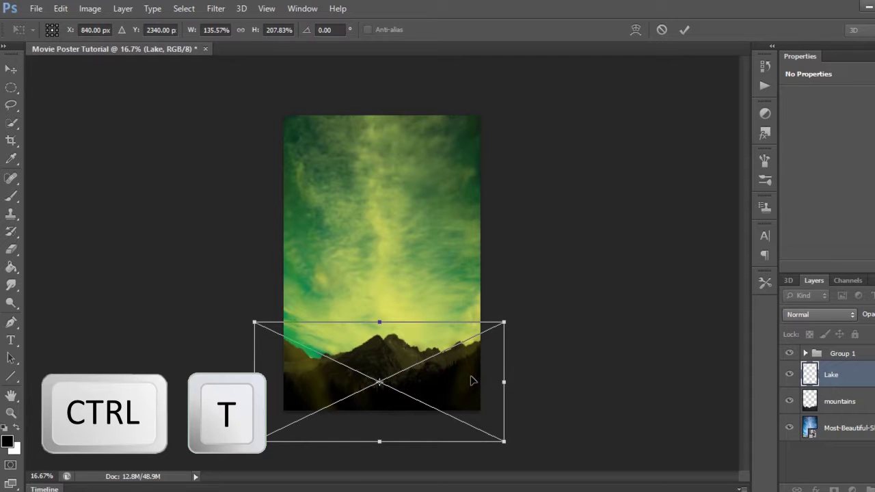
{"action": "left_click", "coordinate": [685, 30]}
{"action": "key", "text": "b"}
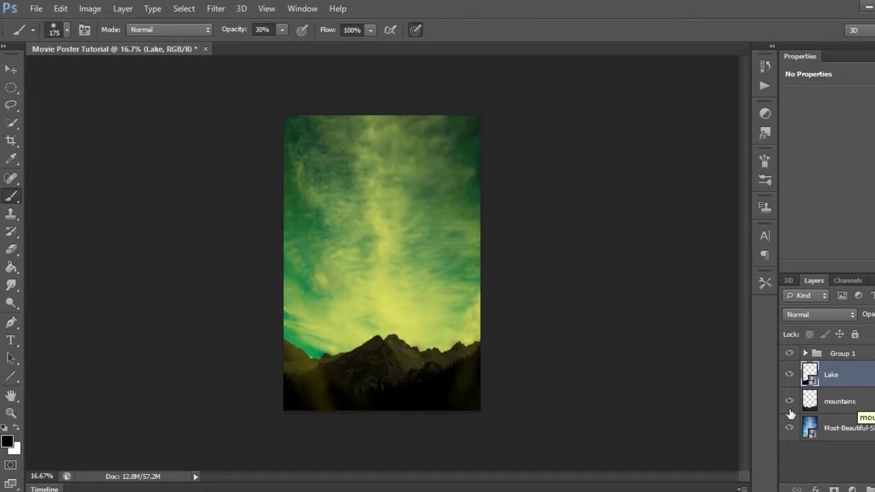
Move the mountains layer upward so its peaks rise behind the Lake image
{"action": "left_click", "coordinate": [871, 404]}
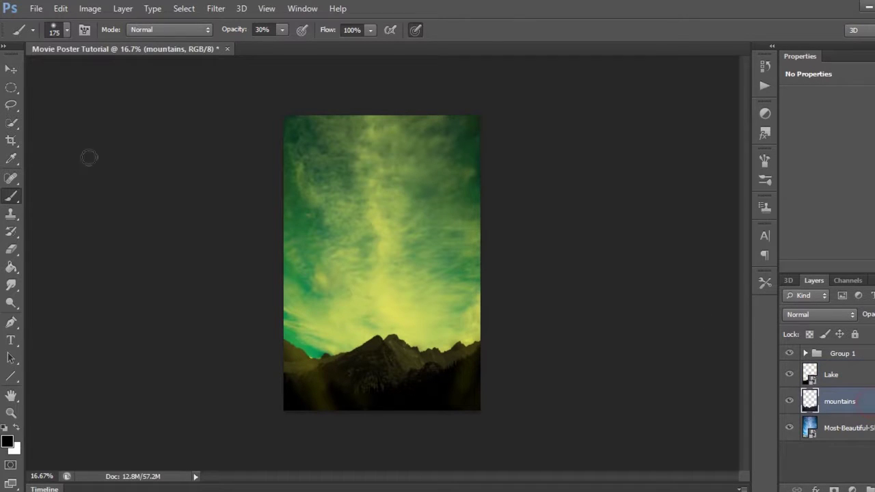
{"action": "left_click", "coordinate": [9, 71]}
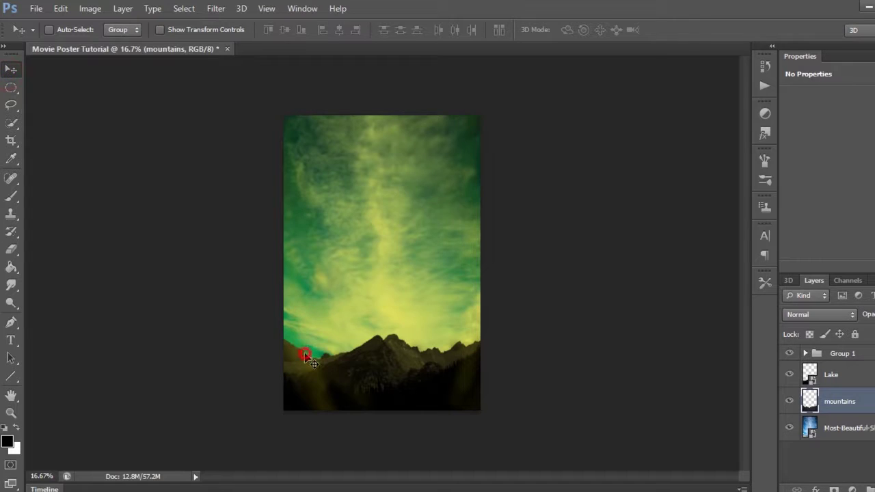
{"action": "left_click_drag", "start_coordinate": [305, 355], "coordinate": [303, 335]}
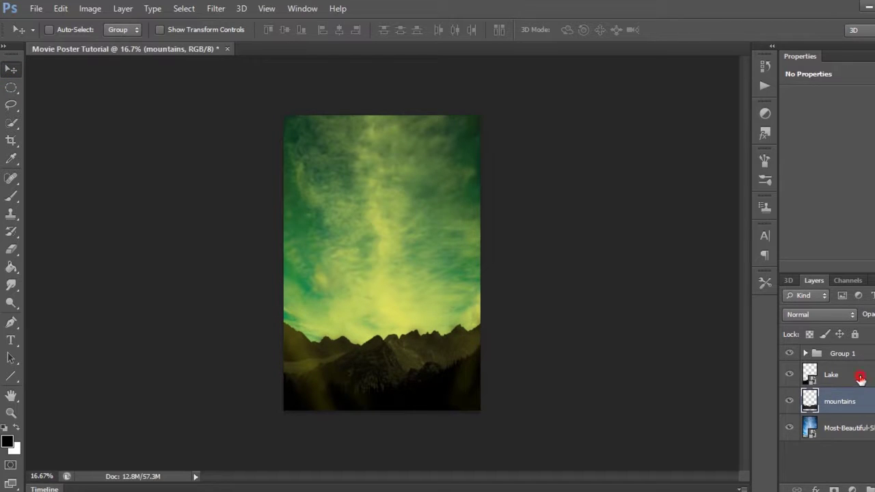
Rasterize the Lake layer and lightly erase Layer 1 in the colour group near the poster's lower-left corner with the 15% Eraser
{"action": "left_click", "coordinate": [860, 377]}
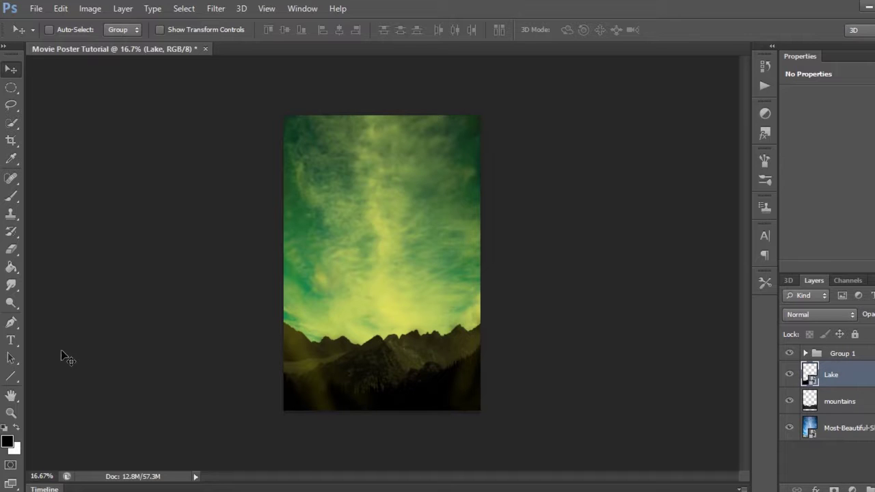
{"action": "left_click", "coordinate": [15, 250]}
{"action": "left_click", "coordinate": [811, 355]}
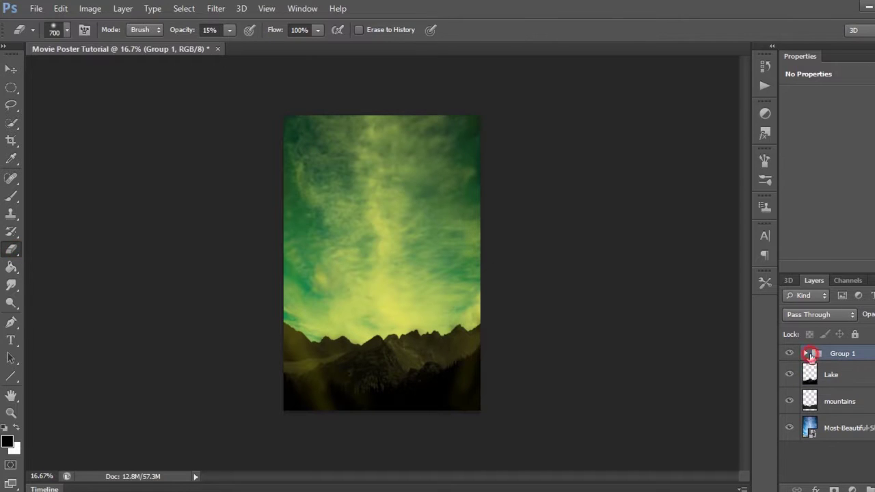
{"action": "left_click", "coordinate": [806, 354]}
{"action": "left_click", "coordinate": [847, 406]}
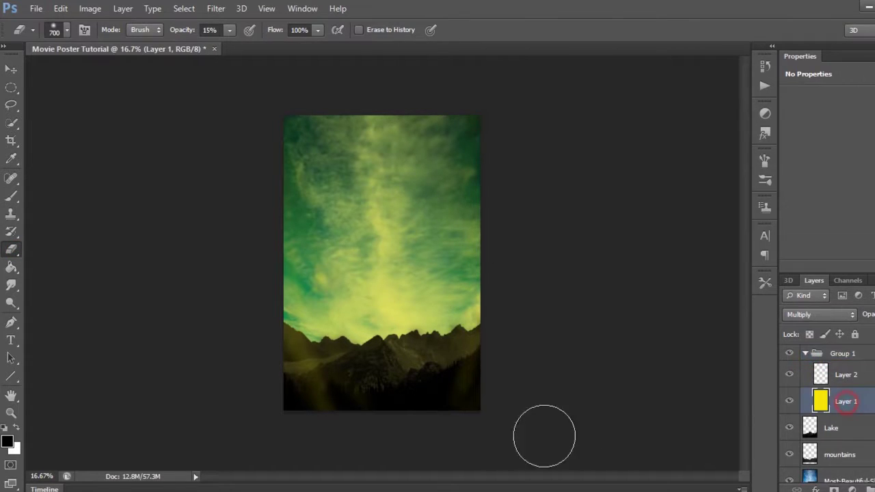
{"action": "left_click", "coordinate": [324, 406]}
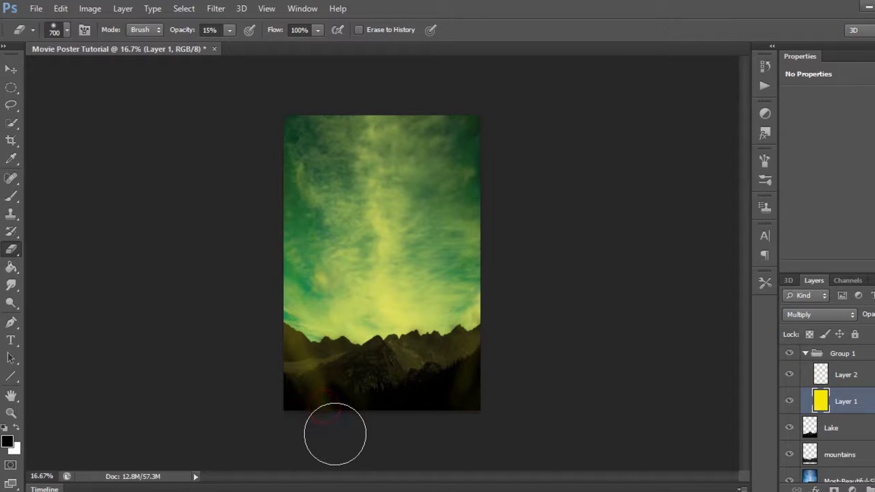
Erase the yellow streaks over the dark lower part of the scene on Layer 2, and collapse the colour group
{"action": "left_click", "coordinate": [867, 378]}
{"action": "left_click", "coordinate": [311, 394]}
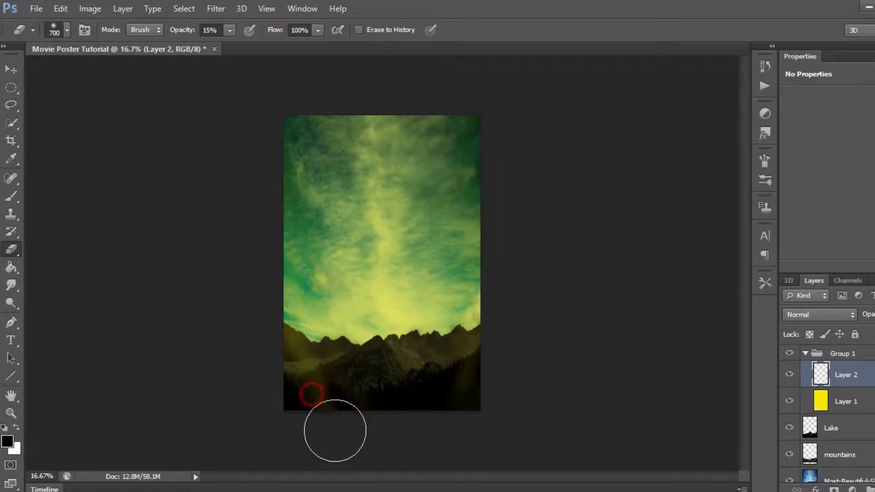
{"action": "left_click", "coordinate": [302, 391]}
{"action": "left_click", "coordinate": [314, 387]}
{"action": "left_click", "coordinate": [318, 390]}
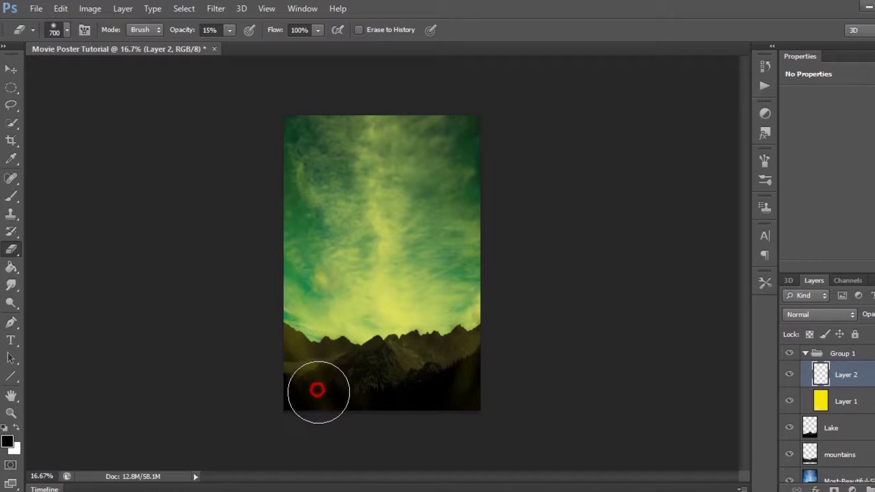
{"action": "left_click", "coordinate": [327, 401]}
{"action": "left_click", "coordinate": [469, 395]}
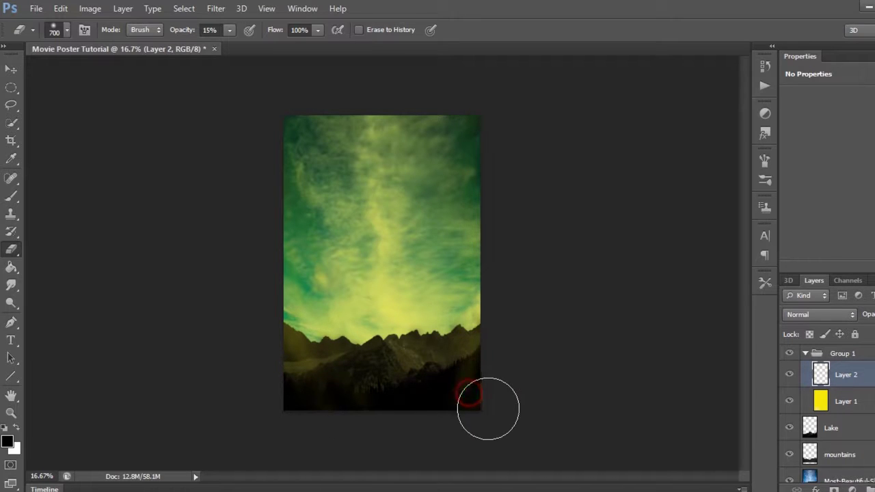
{"action": "left_click", "coordinate": [473, 397]}
{"action": "left_click", "coordinate": [478, 406]}
{"action": "left_click", "coordinate": [474, 391]}
{"action": "left_click", "coordinate": [476, 389]}
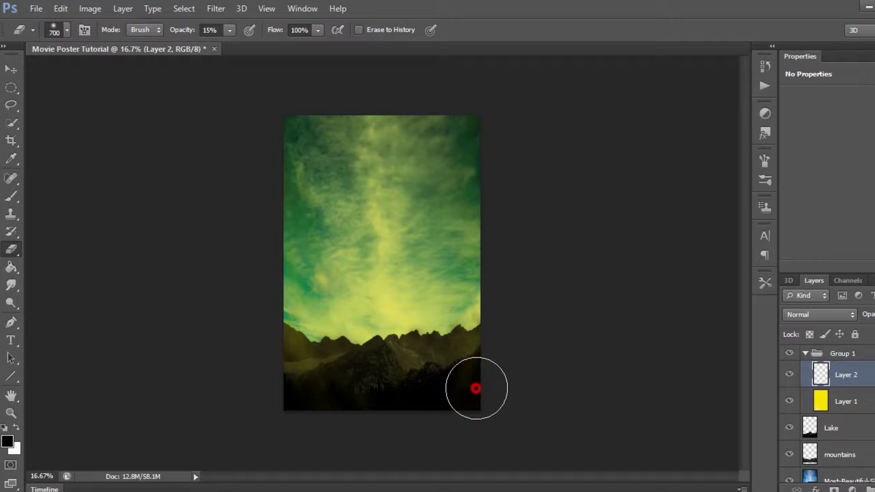
{"action": "left_click", "coordinate": [472, 390]}
{"action": "left_click", "coordinate": [455, 394]}
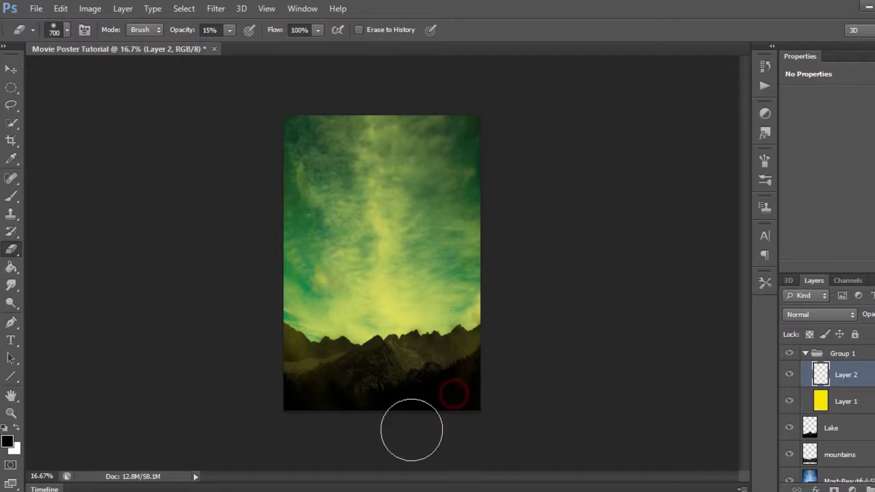
{"action": "left_click", "coordinate": [289, 396]}
{"action": "left_click", "coordinate": [303, 403]}
{"action": "left_click", "coordinate": [354, 410]}
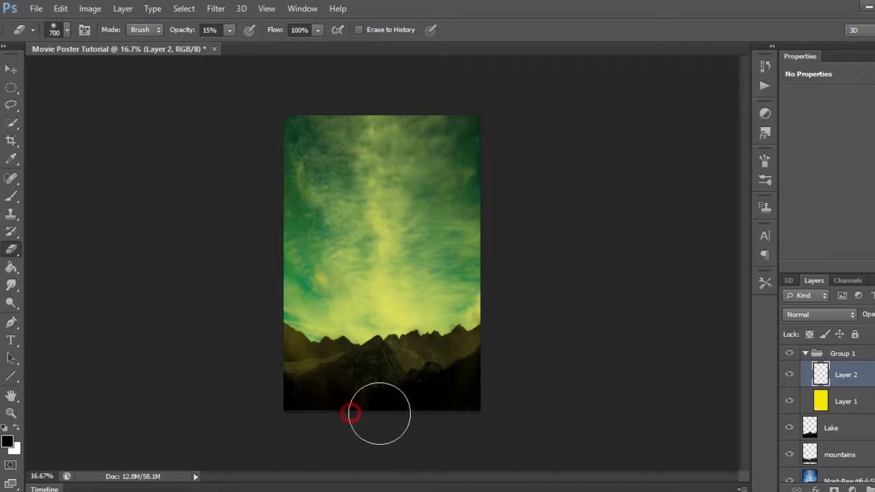
{"action": "left_click", "coordinate": [364, 385]}
{"action": "left_click", "coordinate": [461, 398]}
{"action": "left_click", "coordinate": [483, 398]}
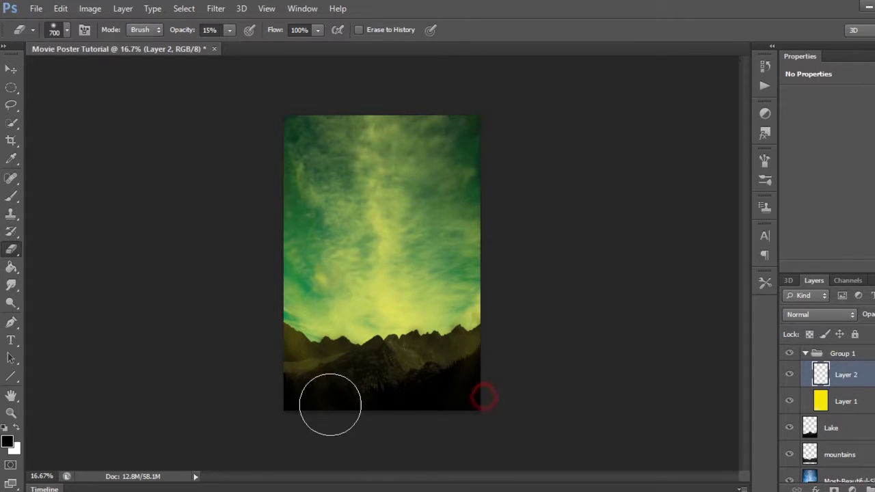
{"action": "left_click", "coordinate": [319, 401]}
{"action": "left_click", "coordinate": [291, 412]}
{"action": "left_click", "coordinate": [445, 390]}
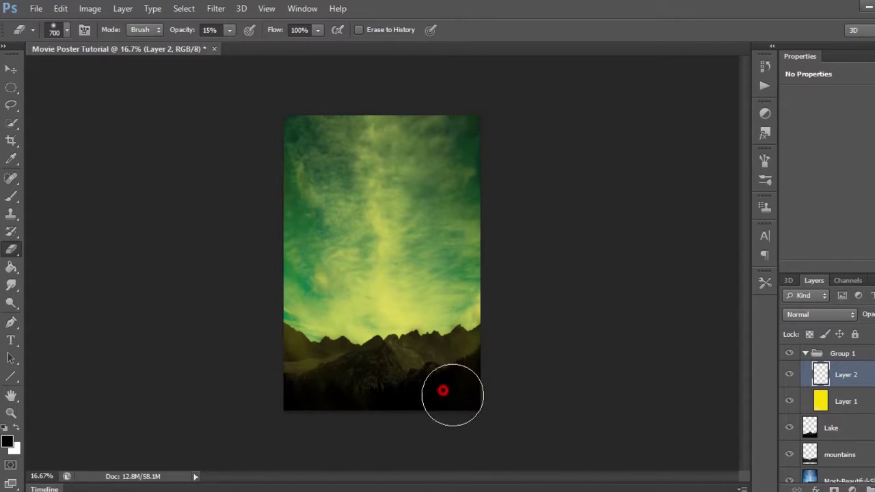
{"action": "left_click", "coordinate": [493, 385]}
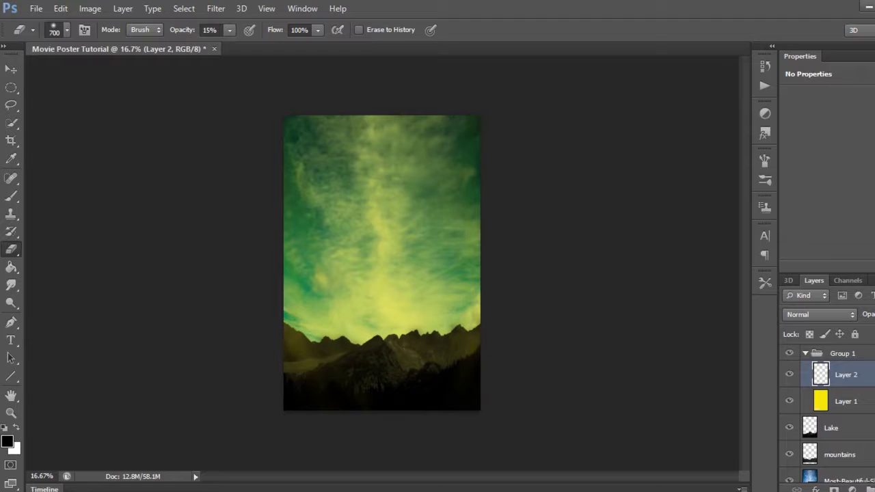
{"action": "left_click", "coordinate": [11, 197]}
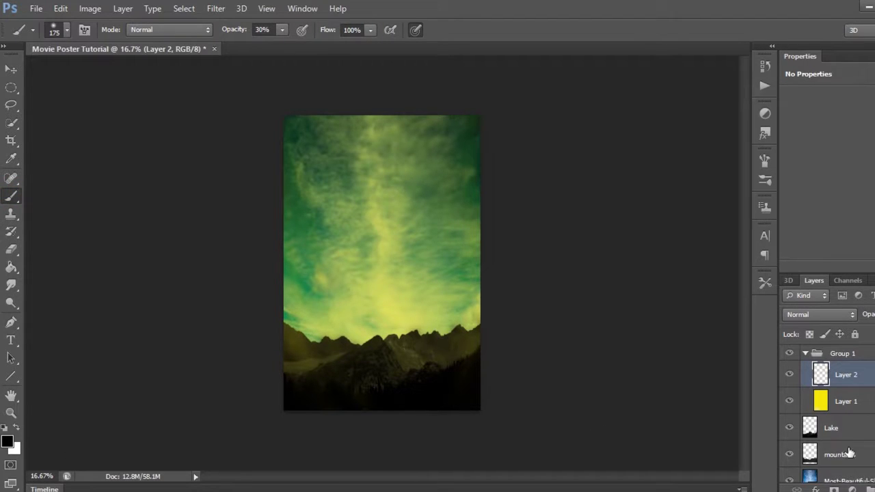
{"action": "left_click", "coordinate": [807, 353]}
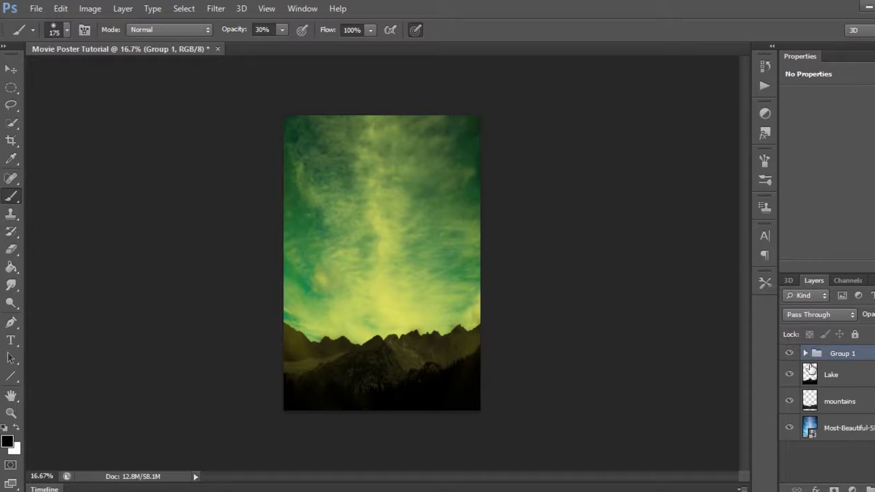
Add a Black & White adjustment layer directly above the sky image and partially lower its opacity
{"action": "left_click", "coordinate": [839, 386]}
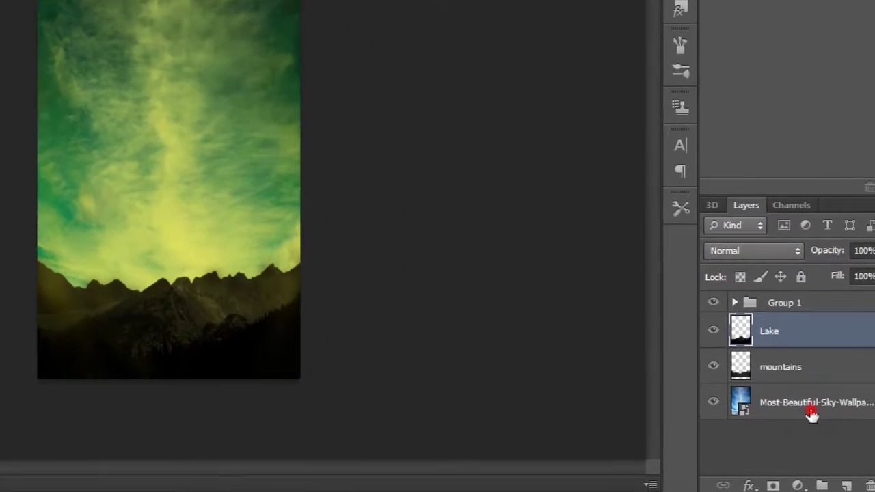
{"action": "left_click", "coordinate": [812, 410]}
{"action": "left_click", "coordinate": [798, 485]}
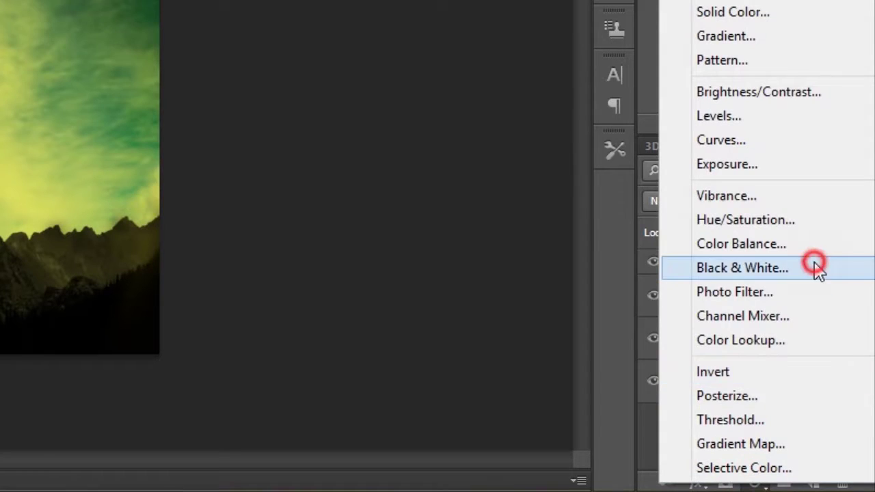
{"action": "left_click", "coordinate": [817, 268]}
{"action": "left_click", "coordinate": [856, 213]}
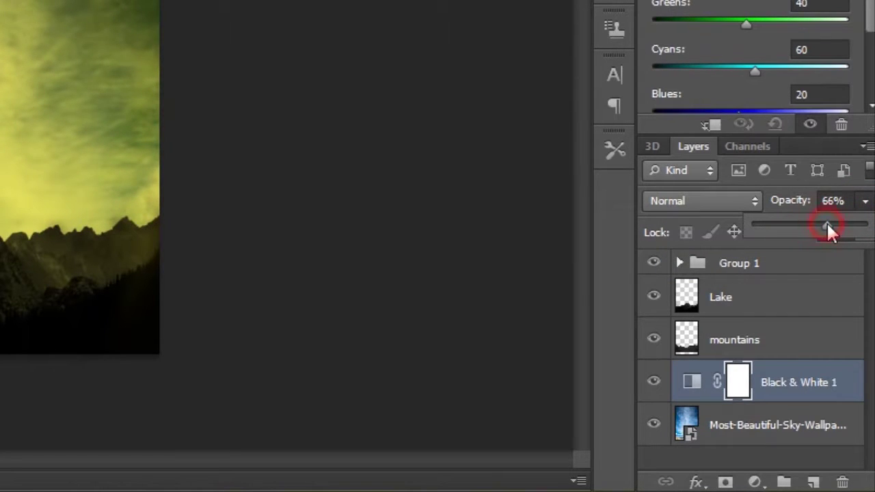
{"action": "left_click_drag", "start_coordinate": [827, 226], "coordinate": [834, 231]}
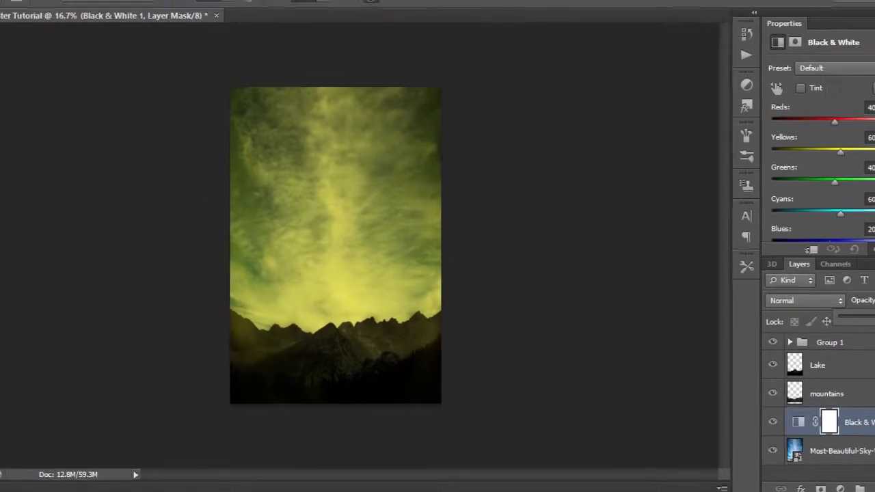
Place galaxy-01 above the sky layer, scale it to about 511% wide and 515% high over the sky, and adjust its opacity
{"action": "left_click", "coordinate": [11, 71]}
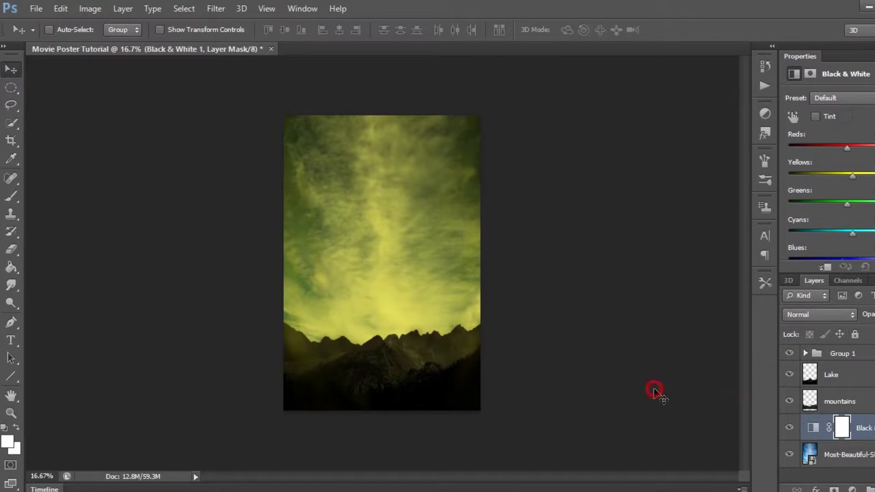
{"action": "left_click", "coordinate": [870, 455]}
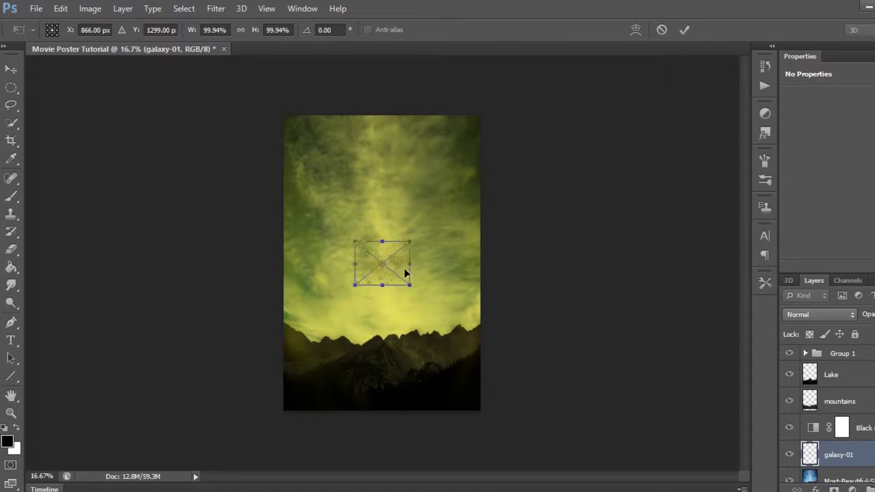
{"action": "left_click_drag", "start_coordinate": [405, 273], "coordinate": [528, 344]}
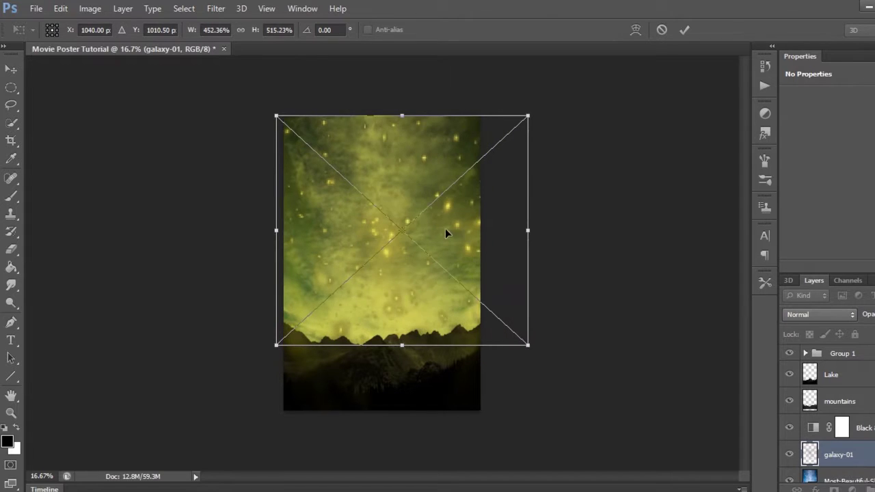
{"action": "left_click_drag", "start_coordinate": [445, 228], "coordinate": [439, 213]}
{"action": "left_click_drag", "start_coordinate": [522, 214], "coordinate": [555, 207]}
{"action": "left_click_drag", "start_coordinate": [482, 221], "coordinate": [446, 227]}
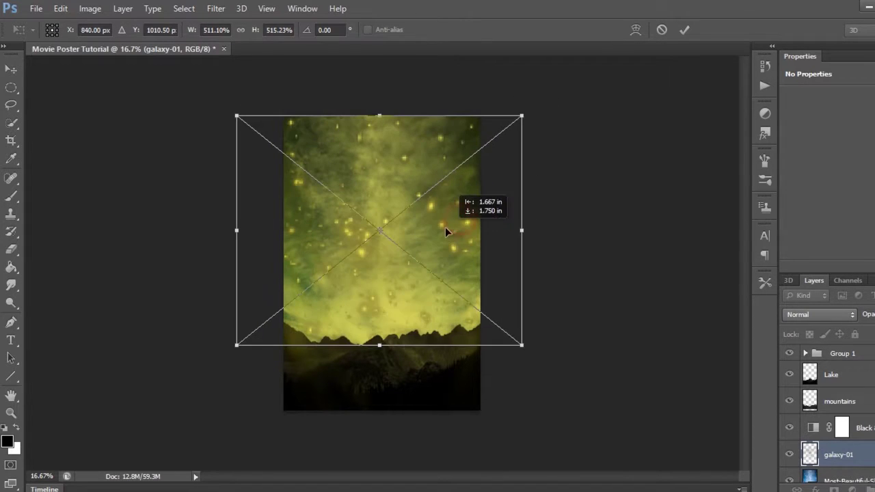
{"action": "left_click", "coordinate": [686, 30]}
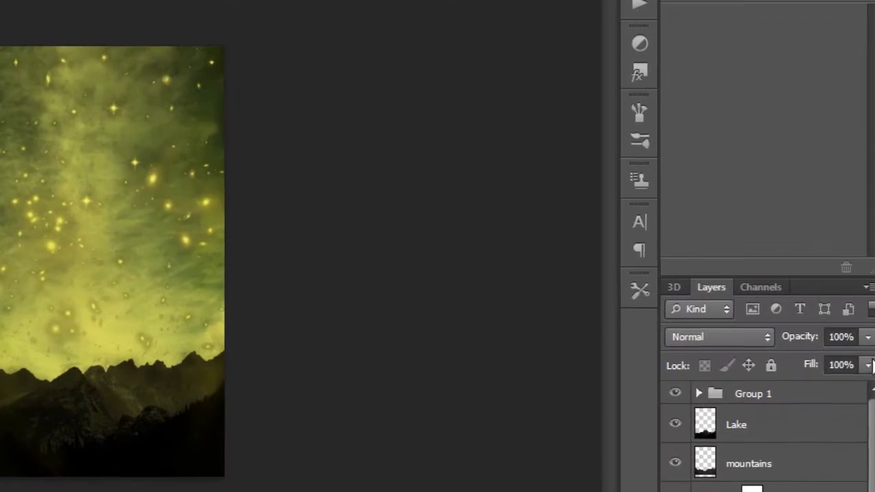
{"action": "left_click", "coordinate": [868, 336]}
{"action": "left_click", "coordinate": [835, 357]}
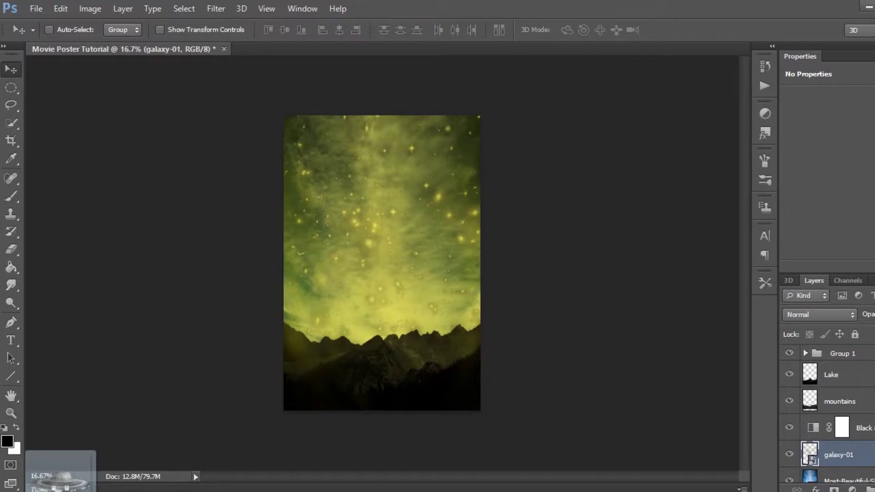
Place ufo-spaceship in the poster's upper-right sky at about 153% by 151%, rotated about -21.5°, with 80% opacity
{"action": "left_click_drag", "start_coordinate": [319, 225], "coordinate": [320, 227]}
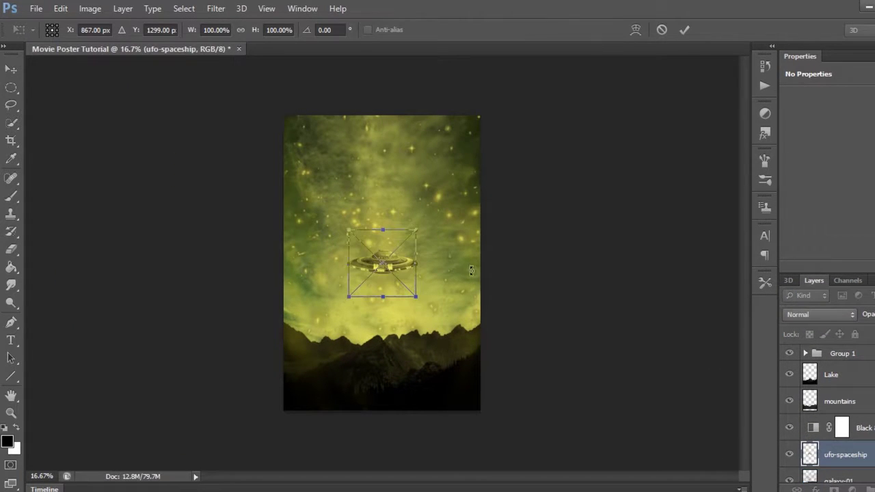
{"action": "left_click_drag", "start_coordinate": [404, 266], "coordinate": [445, 172]}
{"action": "left_click_drag", "start_coordinate": [451, 211], "coordinate": [514, 201]}
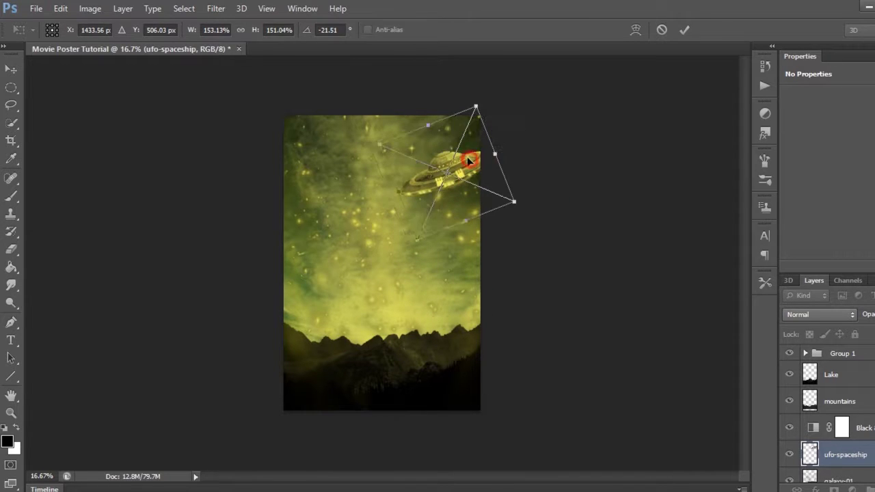
{"action": "left_click", "coordinate": [685, 30]}
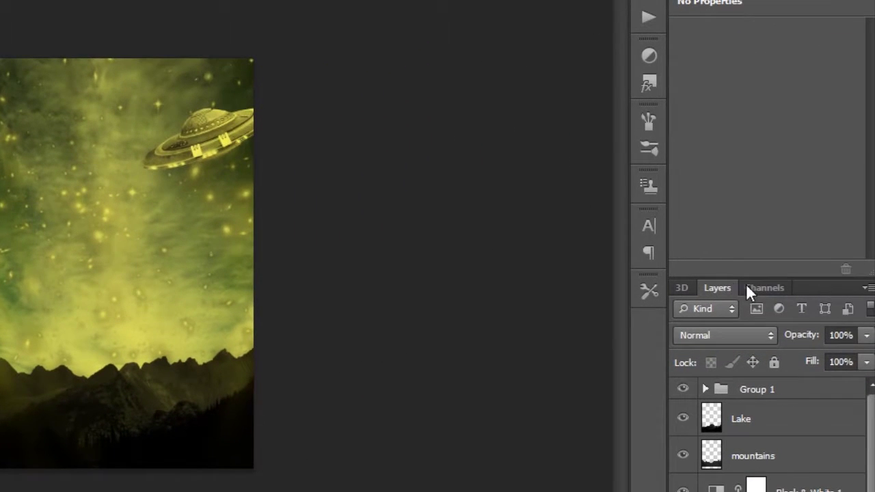
{"action": "left_click", "coordinate": [866, 336]}
{"action": "left_click_drag", "start_coordinate": [844, 353], "coordinate": [848, 355]}
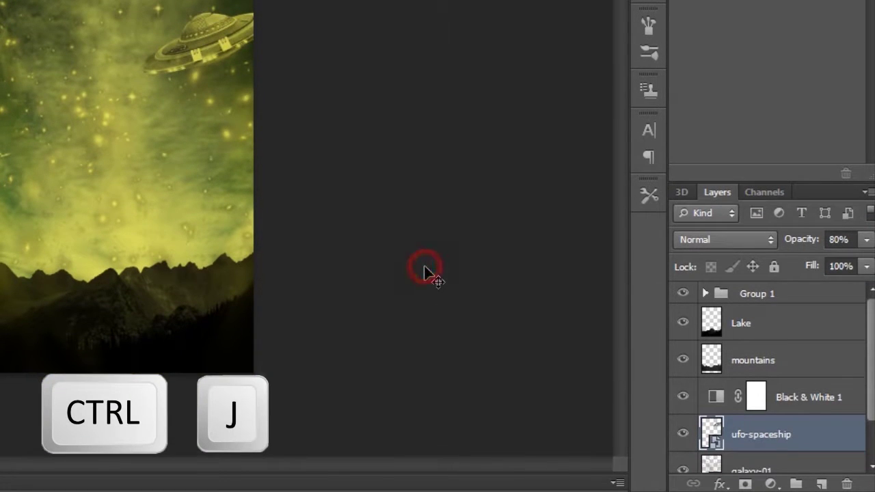
Duplicate the ufo-spaceship layer, then enlarge the copy and position it in the poster's upper-left sky
{"action": "left_click", "coordinate": [780, 443]}
{"action": "key", "text": "ctrl+j"}
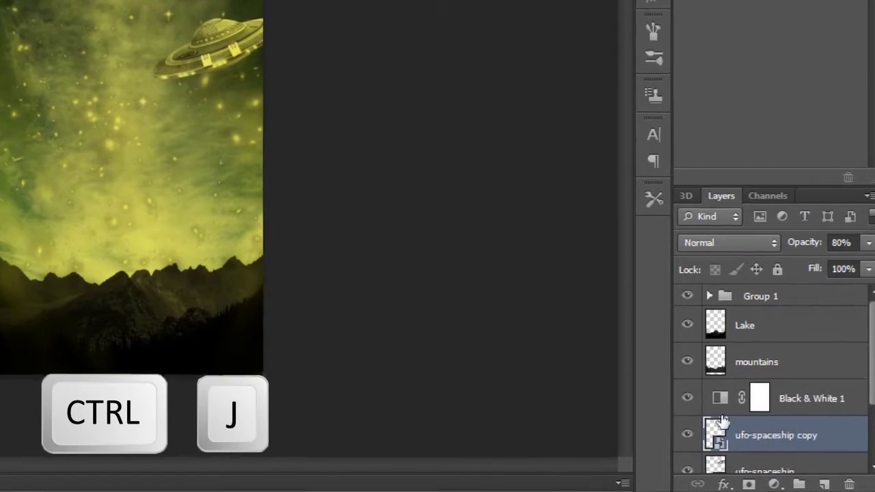
{"action": "left_click_drag", "start_coordinate": [208, 42], "coordinate": [140, 50]}
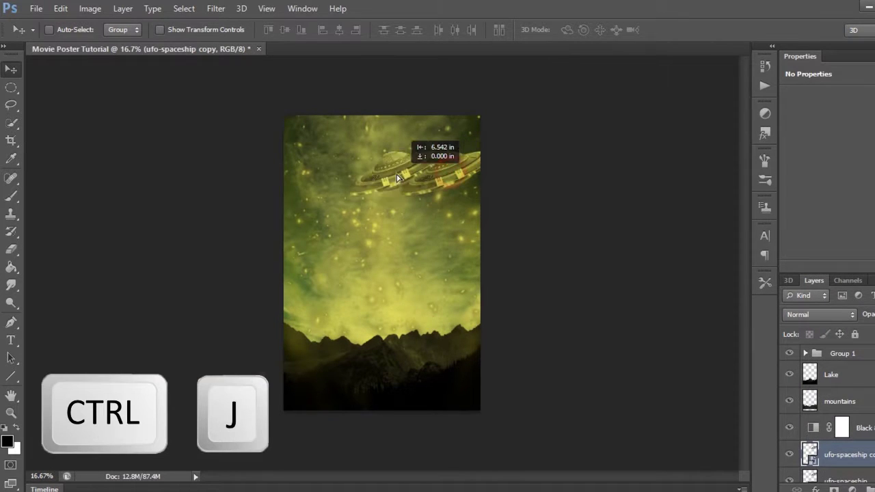
{"action": "left_click_drag", "start_coordinate": [396, 178], "coordinate": [338, 179]}
{"action": "key", "text": "ctrl+t"}
{"action": "left_click_drag", "start_coordinate": [396, 120], "coordinate": [376, 150]}
{"action": "left_click_drag", "start_coordinate": [444, 197], "coordinate": [463, 199]}
{"action": "left_click_drag", "start_coordinate": [383, 154], "coordinate": [335, 149]}
{"action": "left_click", "coordinate": [686, 31]}
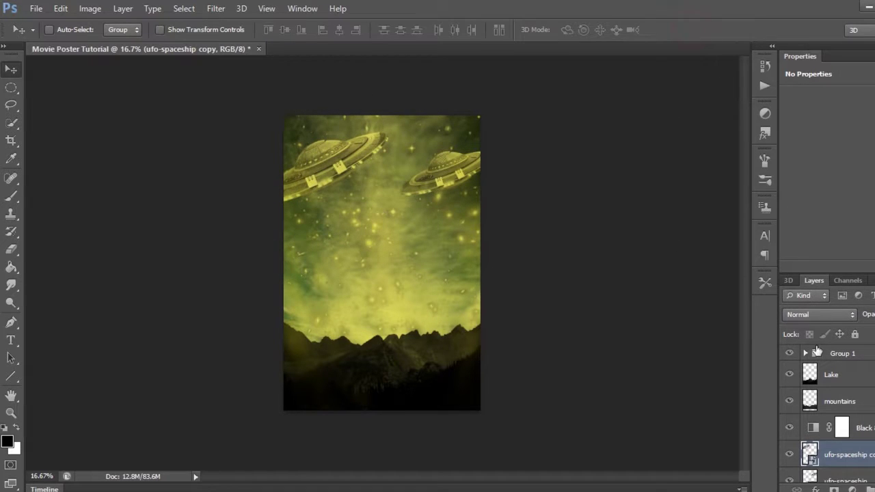
Move both UFO layers above the Black & White adjustment, shift the smaller UFO slightly right and the larger one slightly up
{"action": "mouse_move", "coordinate": [457, 178]}
{"action": "left_mouse_down"}
{"action": "mouse_move", "coordinate": [445, 166]}
{"action": "mouse_move", "coordinate": [462, 184]}
{"action": "left_mouse_up"}
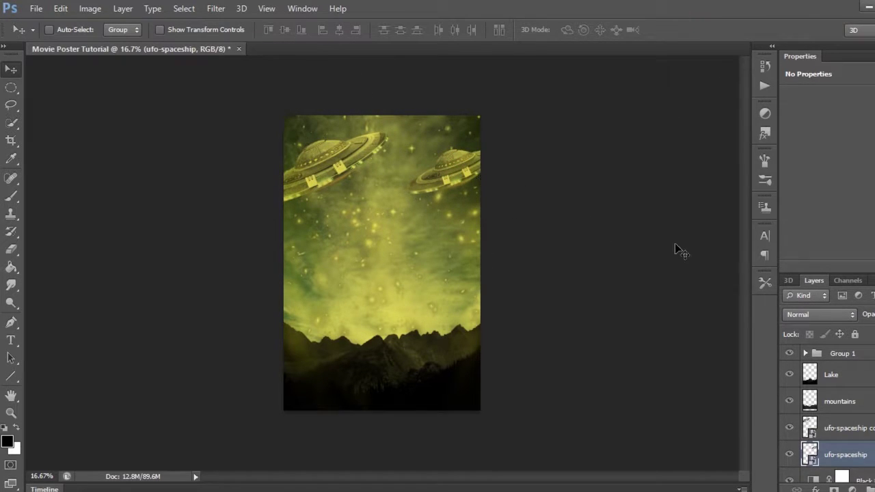
{"action": "left_click", "coordinate": [837, 428]}
{"action": "left_click_drag", "start_coordinate": [354, 167], "coordinate": [356, 159]}
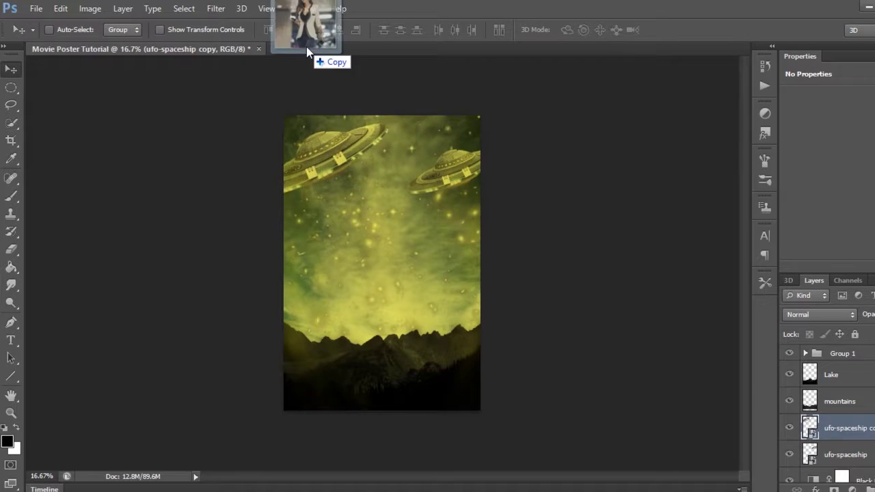
Open index.php.jpg as a separate document and quick-select the background along the woman's hair and phone hand
{"action": "left_click_drag", "start_coordinate": [306, 47], "coordinate": [424, 154]}
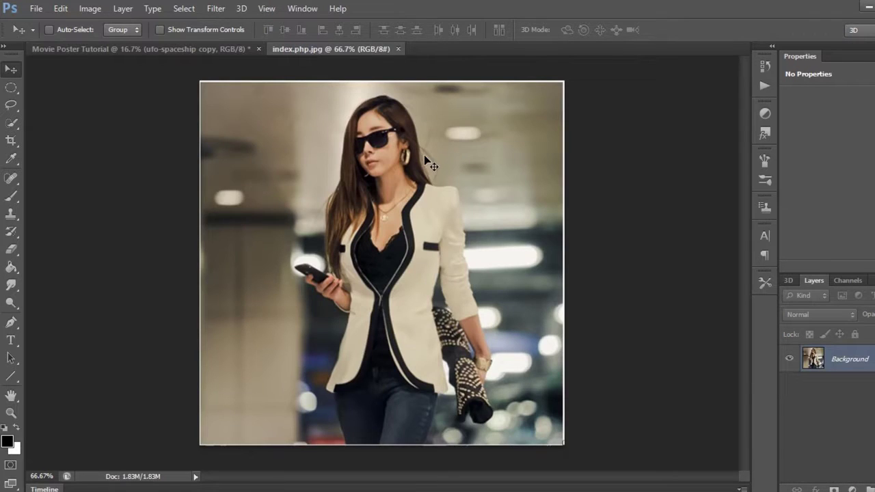
{"action": "left_click", "coordinate": [10, 123]}
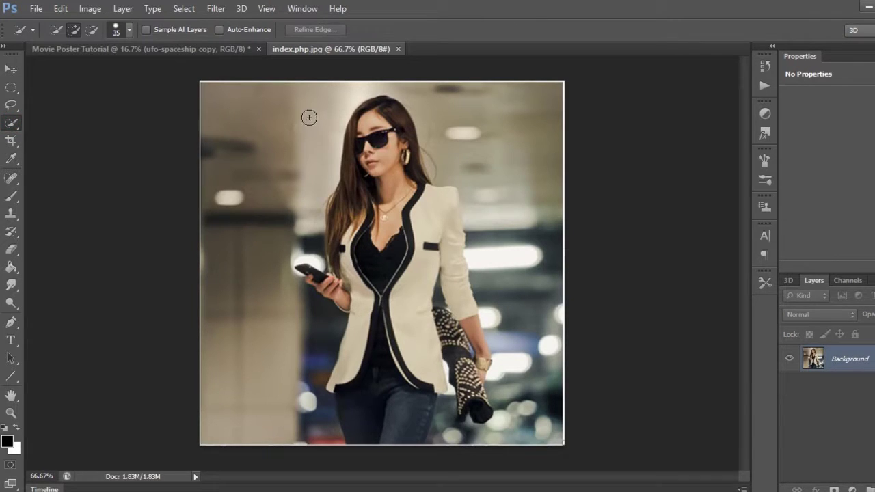
{"action": "mouse_move", "coordinate": [309, 117]}
{"action": "left_mouse_down"}
{"action": "mouse_move", "coordinate": [251, 251]}
{"action": "mouse_move", "coordinate": [259, 268]}
{"action": "mouse_move", "coordinate": [249, 319]}
{"action": "mouse_move", "coordinate": [321, 281]}
{"action": "mouse_move", "coordinate": [322, 432]}
{"action": "mouse_move", "coordinate": [301, 308]}
{"action": "left_mouse_up"}
Refine the background selection around the phone, fingers and hanging hair with a 20 px Quick Selection brush at 300% zoom
{"action": "key", "text": "z"}
{"action": "left_click", "coordinate": [293, 295]}
{"action": "left_click", "coordinate": [293, 295]}
{"action": "left_click", "coordinate": [235, 237]}
{"action": "scroll", "coordinate": [358, 146], "scroll_direction": "up", "scroll_amount": 3}
{"action": "left_click", "coordinate": [10, 123]}
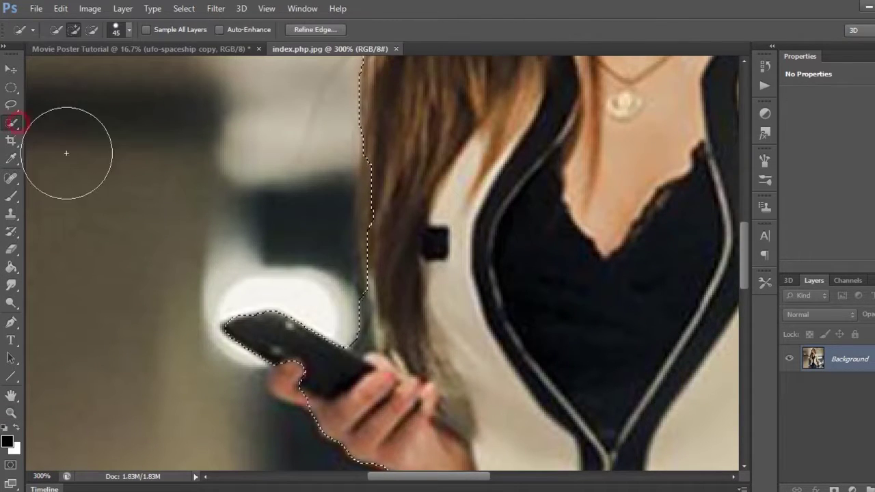
{"action": "key", "text": "bracketleft"}
{"action": "key", "text": "bracketleft"}
{"action": "key", "text": "bracketleft"}
{"action": "key", "text": "bracketleft"}
{"action": "key", "text": "bracketleft"}
{"action": "left_click", "coordinate": [297, 377], "text": "alt"}
{"action": "left_click", "coordinate": [338, 422], "text": "alt"}
{"action": "scroll", "coordinate": [394, 362], "scroll_direction": "up", "scroll_amount": 3}
{"action": "left_click", "coordinate": [390, 390], "text": "alt"}
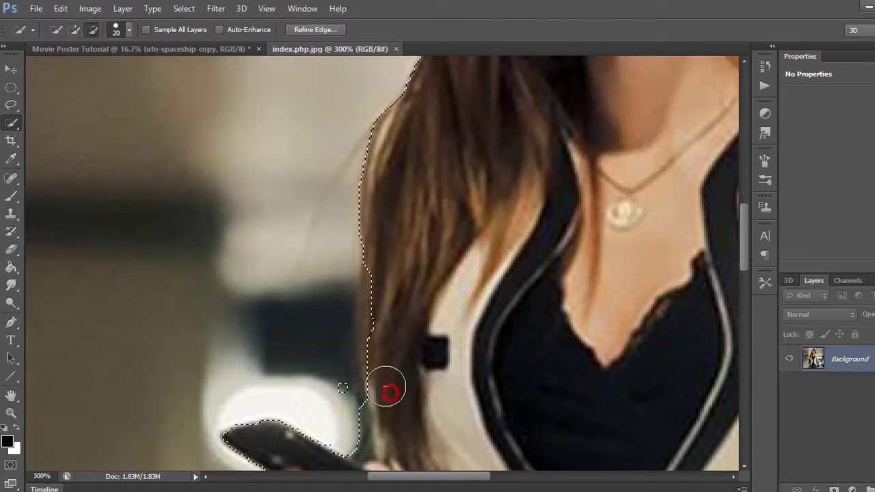
Extend the background selection around the woman's head and down the bag-arm side, undoing the last stroke
{"action": "scroll", "coordinate": [410, 287], "scroll_direction": "up", "scroll_amount": 8}
{"action": "left_click_drag", "start_coordinate": [456, 477], "coordinate": [523, 478]}
{"action": "mouse_move", "coordinate": [397, 119]}
{"action": "left_mouse_down"}
{"action": "mouse_move", "coordinate": [451, 132]}
{"action": "mouse_move", "coordinate": [568, 226]}
{"action": "left_mouse_up"}
{"action": "scroll", "coordinate": [611, 328], "scroll_direction": "down", "scroll_amount": 4}
{"action": "scroll", "coordinate": [611, 328], "scroll_direction": "down", "scroll_amount": 8}
{"action": "left_click", "coordinate": [705, 365]}
{"action": "left_click", "coordinate": [570, 385]}
{"action": "mouse_move", "coordinate": [479, 477]}
{"action": "left_mouse_down"}
{"action": "mouse_move", "coordinate": [551, 477]}
{"action": "mouse_move", "coordinate": [485, 477]}
{"action": "left_mouse_up"}
{"action": "key", "text": "ctrl+z"}
Correct the background selection along the shoulder, jacket sleeve and bare forearm on the bag-arm side
{"action": "scroll", "coordinate": [500, 204], "scroll_direction": "down", "scroll_amount": 3}
{"action": "left_click", "coordinate": [500, 204]}
{"action": "scroll", "coordinate": [142, 217], "scroll_direction": "up", "scroll_amount": 5}
{"action": "scroll", "coordinate": [444, 287], "scroll_direction": "up", "scroll_amount": 5}
{"action": "mouse_move", "coordinate": [404, 215]}
{"action": "left_mouse_down"}
{"action": "mouse_move", "coordinate": [436, 180]}
{"action": "mouse_move", "coordinate": [560, 353]}
{"action": "left_mouse_up"}
{"action": "scroll", "coordinate": [560, 354], "scroll_direction": "down", "scroll_amount": 3}
{"action": "scroll", "coordinate": [645, 349], "scroll_direction": "down", "scroll_amount": 4}
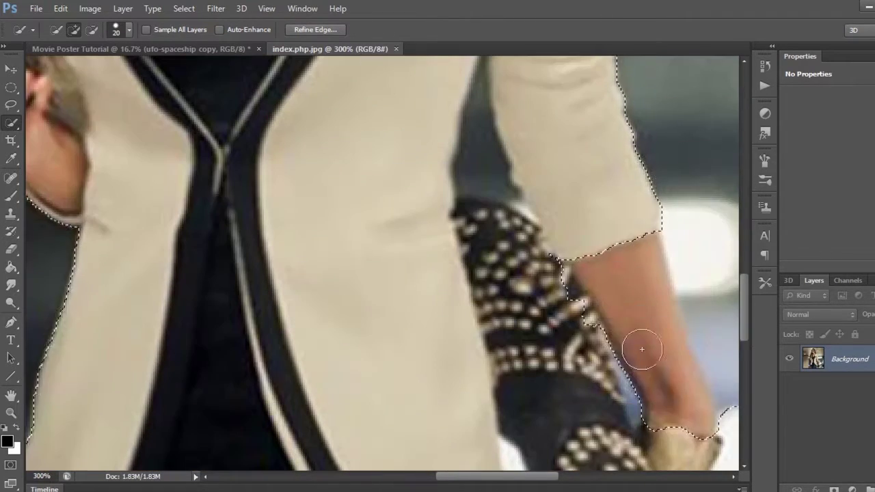
{"action": "left_click", "coordinate": [668, 332]}
{"action": "scroll", "coordinate": [711, 318], "scroll_direction": "down", "scroll_amount": 3}
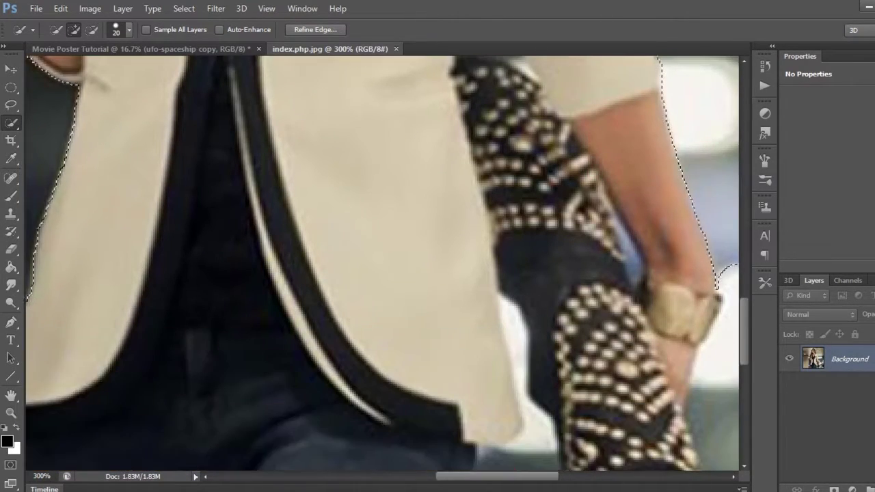
Extend the background selection around the wrist and studded bag to the photo's lower edge, and exclude the jeans from it
{"action": "scroll", "coordinate": [467, 265], "scroll_direction": "right", "scroll_amount": 5}
{"action": "left_click_drag", "start_coordinate": [467, 265], "coordinate": [532, 342]}
{"action": "scroll", "coordinate": [531, 341], "scroll_direction": "down", "scroll_amount": 1}
{"action": "scroll", "coordinate": [263, 262], "scroll_direction": "down", "scroll_amount": 3}
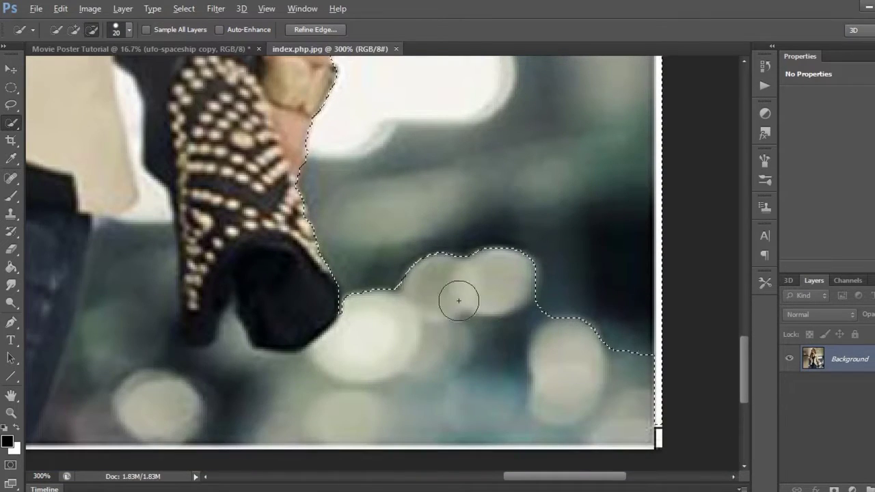
{"action": "left_click_drag", "start_coordinate": [459, 301], "coordinate": [218, 377]}
{"action": "mouse_move", "coordinate": [123, 412]}
{"action": "left_mouse_down"}
{"action": "mouse_move", "coordinate": [68, 420]}
{"action": "mouse_move", "coordinate": [98, 351]}
{"action": "mouse_move", "coordinate": [206, 244]}
{"action": "mouse_move", "coordinate": [239, 340]}
{"action": "left_mouse_up"}
{"action": "mouse_move", "coordinate": [559, 477]}
{"action": "left_mouse_down"}
{"action": "mouse_move", "coordinate": [552, 486]}
{"action": "mouse_move", "coordinate": [504, 482]}
{"action": "left_mouse_up"}
{"action": "mouse_move", "coordinate": [293, 153]}
{"action": "left_mouse_down", "text": "alt"}
{"action": "mouse_move", "coordinate": [398, 218]}
{"action": "mouse_move", "coordinate": [311, 182]}
{"action": "mouse_move", "coordinate": [185, 442]}
{"action": "left_mouse_up", "text": "alt"}
{"action": "left_click_drag", "start_coordinate": [424, 373], "coordinate": [467, 384]}
Fit the selection to the notch under the bag with a 7 px brush and include the white gap between jacket and bag
{"action": "key", "text": "["}
{"action": "key", "text": "["}
{"action": "key", "text": "["}
{"action": "key", "text": "["}
{"action": "key", "text": "["}
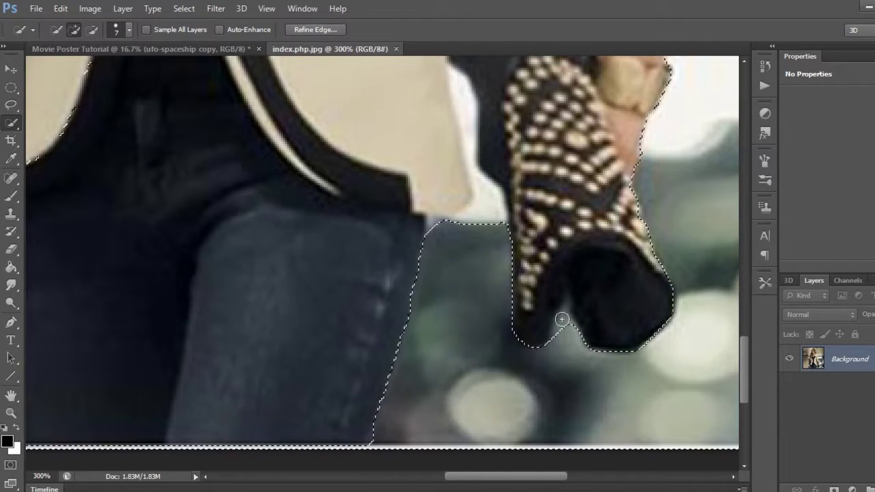
{"action": "left_click_drag", "start_coordinate": [562, 319], "coordinate": [569, 335]}
{"action": "left_click", "coordinate": [555, 324], "text": "alt"}
{"action": "left_click", "coordinate": [563, 338]}
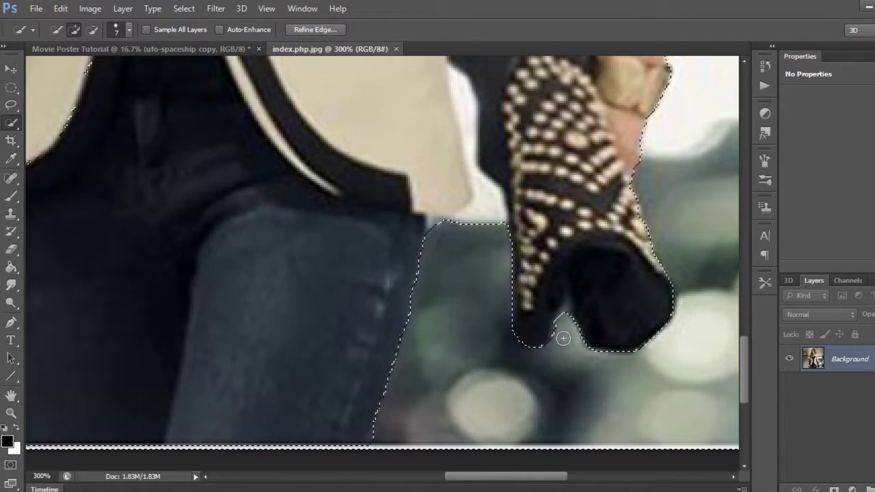
{"action": "left_click", "coordinate": [558, 333], "text": "alt"}
{"action": "scroll", "coordinate": [563, 369], "scroll_direction": "up", "scroll_amount": 1}
{"action": "scroll", "coordinate": [483, 349], "scroll_direction": "up", "scroll_amount": 4}
{"action": "scroll", "coordinate": [452, 359], "scroll_direction": "left", "scroll_amount": 5}
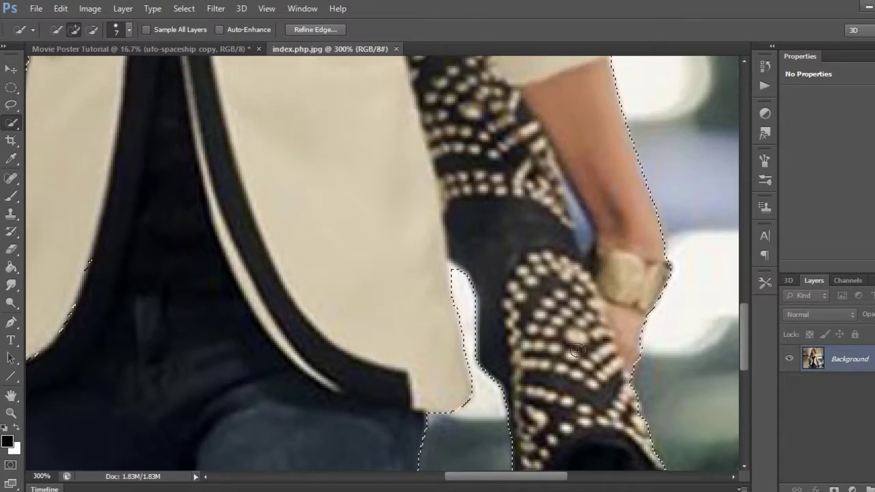
{"action": "scroll", "coordinate": [485, 300], "scroll_direction": "down", "scroll_amount": 2}
{"action": "scroll", "coordinate": [484, 300], "scroll_direction": "up", "scroll_amount": 4}
Apply Refine Edge to the selection, brushing along the woman's loose hair at size 35 and feathering the edge by 1 px
{"action": "left_click", "coordinate": [11, 413]}
{"action": "right_click", "coordinate": [483, 175]}
{"action": "left_click", "coordinate": [524, 182]}
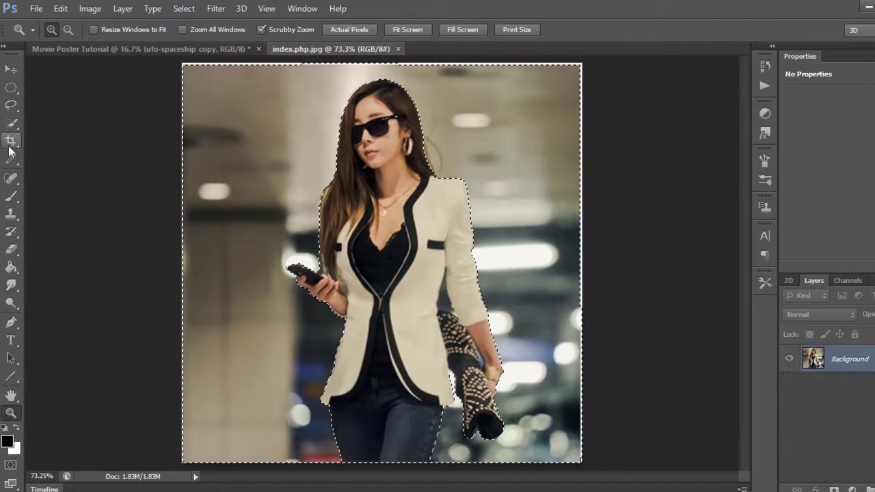
{"action": "left_click", "coordinate": [11, 123]}
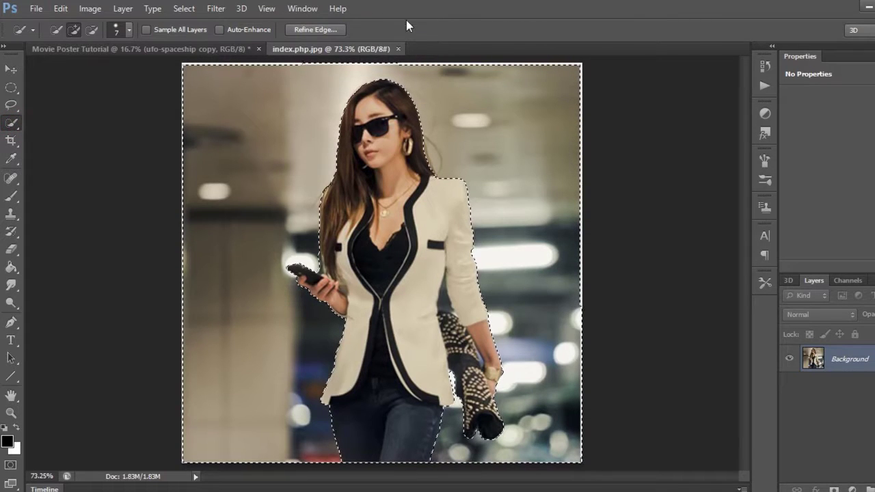
{"action": "left_click", "coordinate": [314, 30]}
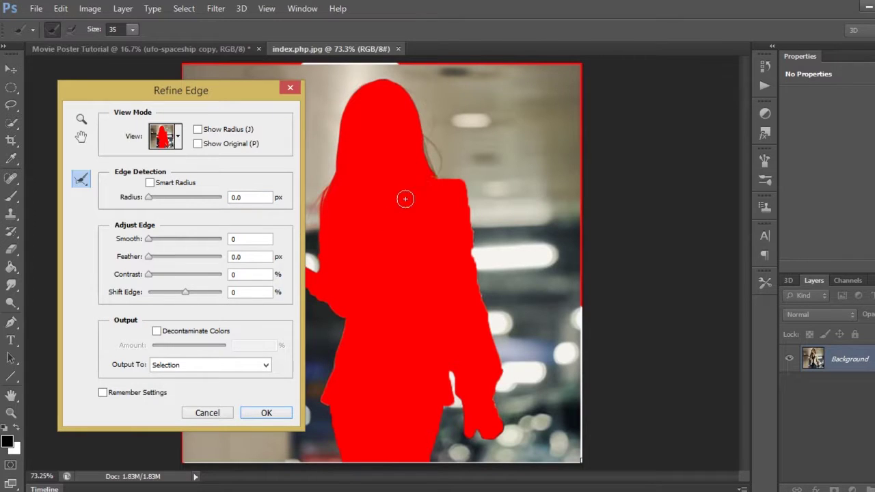
{"action": "left_click_drag", "start_coordinate": [428, 131], "coordinate": [423, 92]}
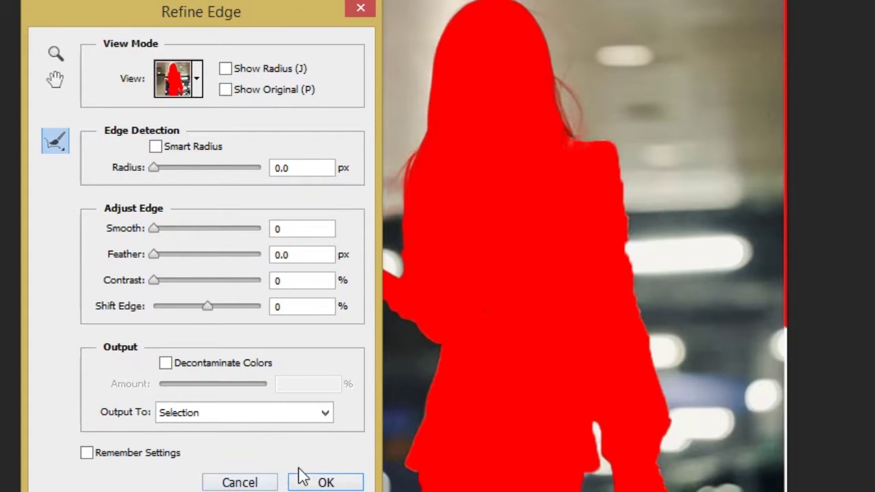
{"action": "double_click", "coordinate": [276, 255]}
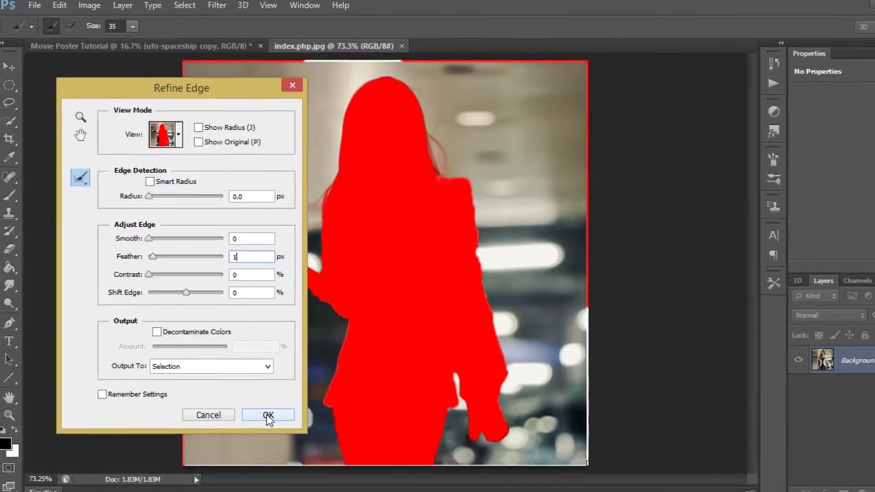
{"action": "left_click", "coordinate": [326, 484]}
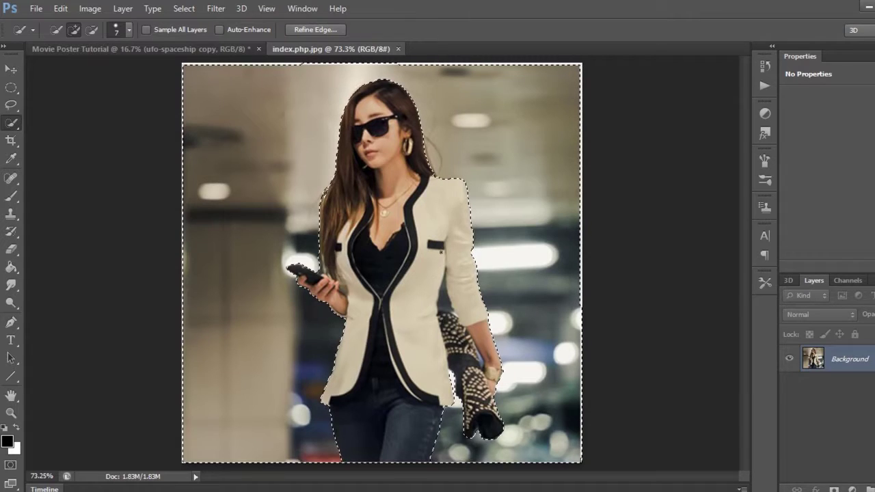
Invert the selection, mask out the photo's background around the woman, and apply the layer mask
{"action": "right_click", "coordinate": [450, 212]}
{"action": "left_click", "coordinate": [481, 233]}
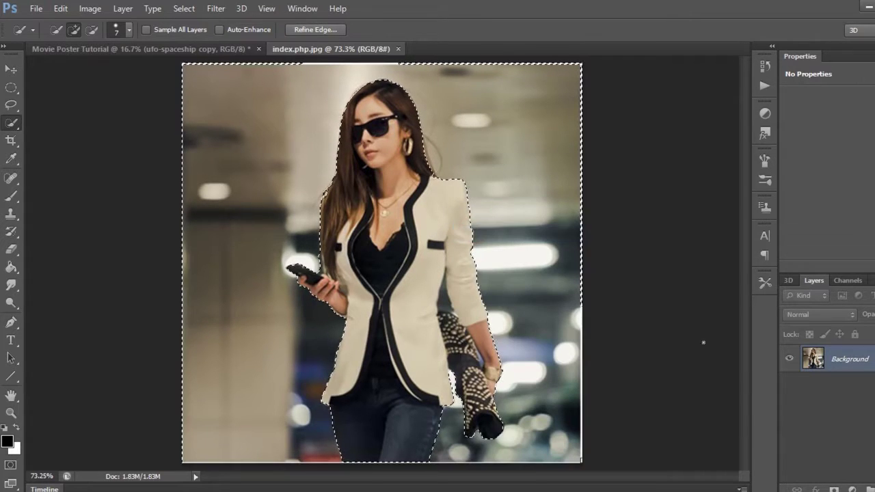
{"action": "left_click", "coordinate": [834, 489]}
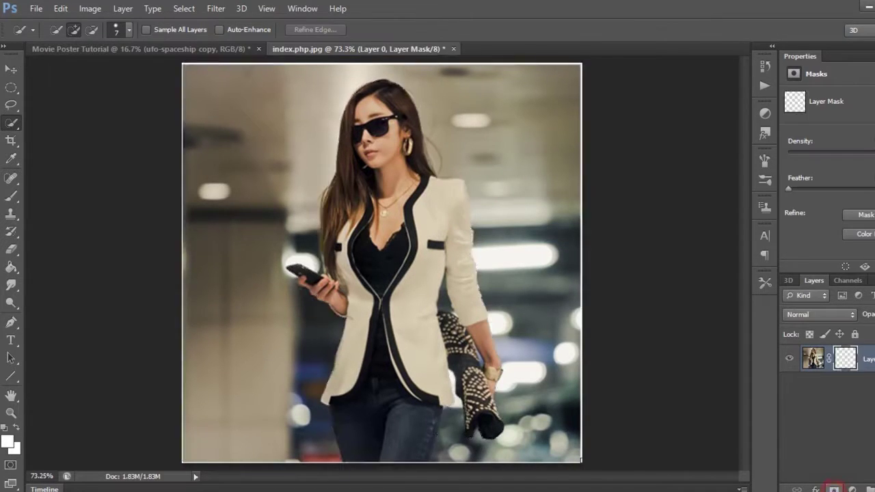
{"action": "right_click", "coordinate": [855, 360]}
{"action": "left_click", "coordinate": [836, 397]}
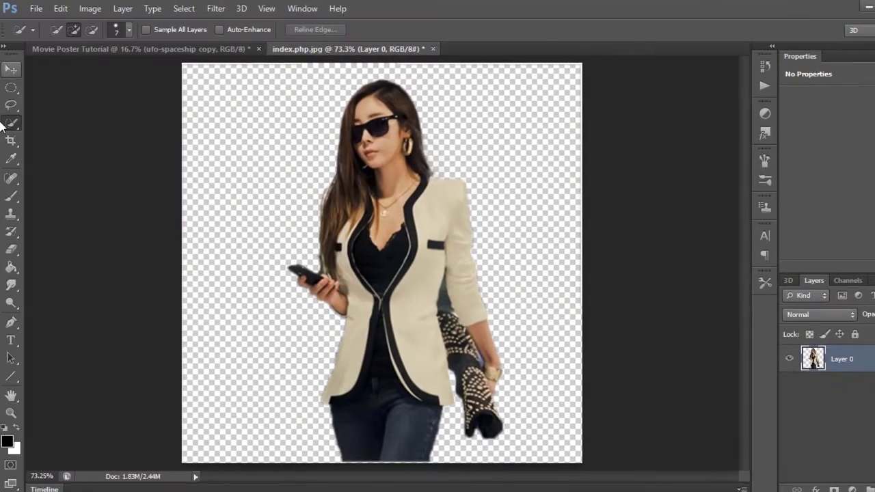
Erase leftover pixels along the photo's left border and bottom edge, including the lower edge of the jeans, with a 90 px eraser
{"action": "key", "text": "e"}
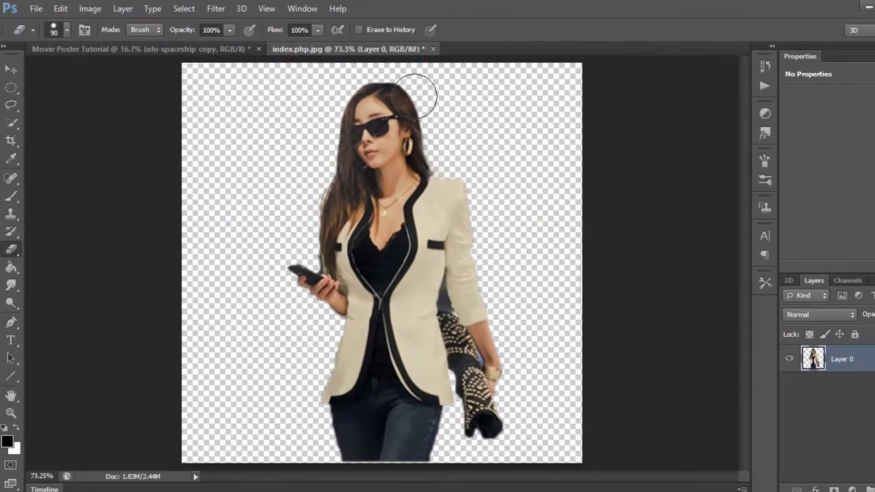
{"action": "left_click_drag", "start_coordinate": [175, 194], "coordinate": [183, 369]}
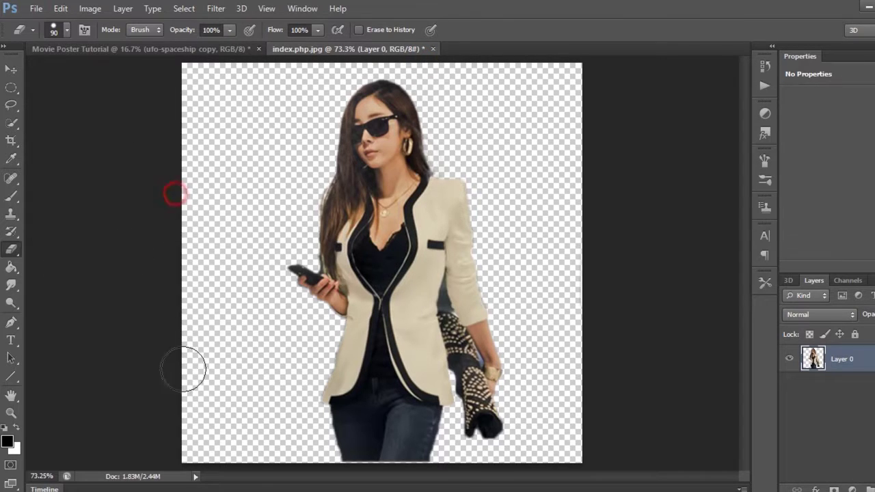
{"action": "left_click_drag", "start_coordinate": [444, 472], "coordinate": [237, 470]}
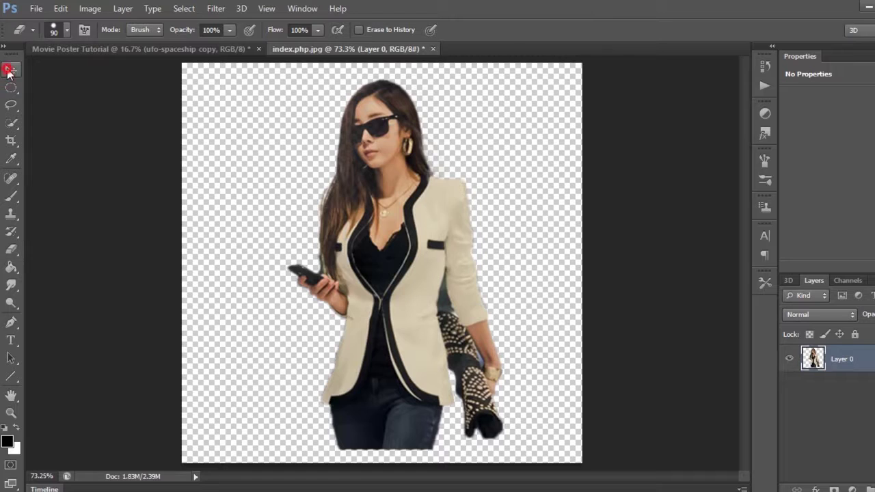
Copy the cut-out woman into the Movie Poster Tutorial document and enlarge her to fill the poster's left side, rising behind the mountains
{"action": "left_click", "coordinate": [9, 69]}
{"action": "left_click_drag", "start_coordinate": [406, 189], "coordinate": [368, 244]}
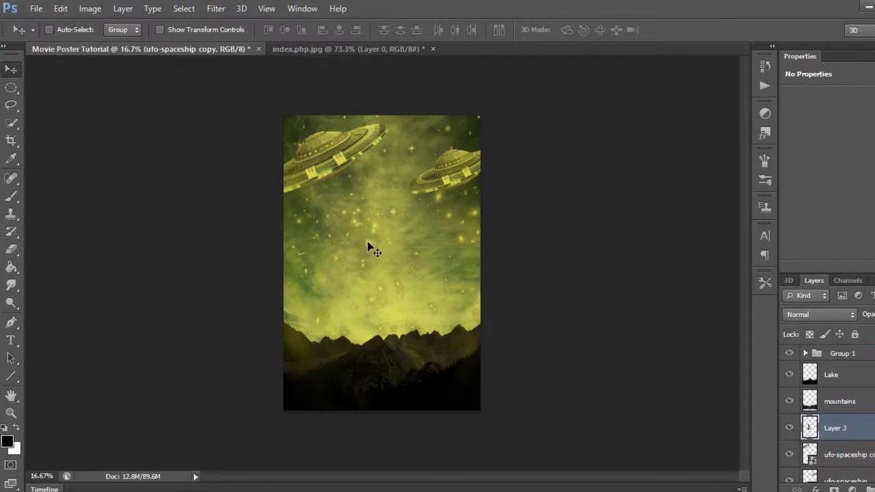
{"action": "key", "text": "ctrl+t"}
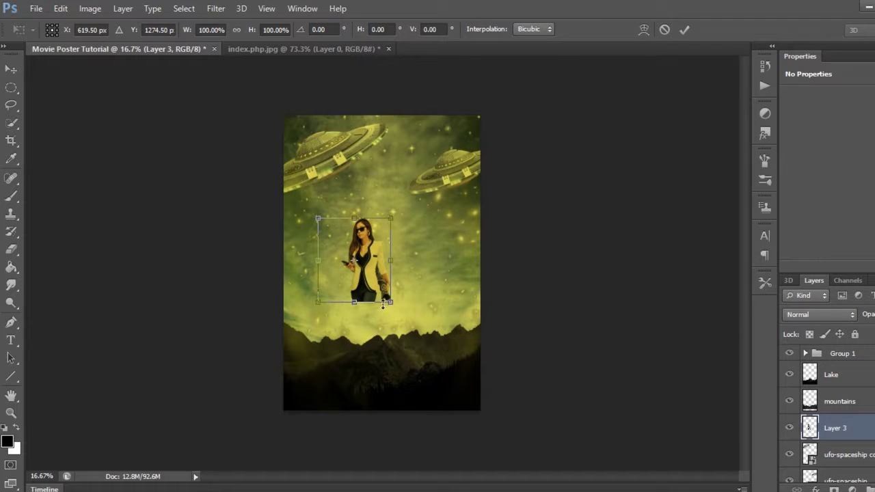
{"action": "left_click_drag", "start_coordinate": [383, 306], "coordinate": [547, 463]}
{"action": "left_click_drag", "start_coordinate": [438, 305], "coordinate": [309, 252]}
{"action": "left_click_drag", "start_coordinate": [417, 172], "coordinate": [438, 133]}
{"action": "left_click_drag", "start_coordinate": [380, 222], "coordinate": [377, 225]}
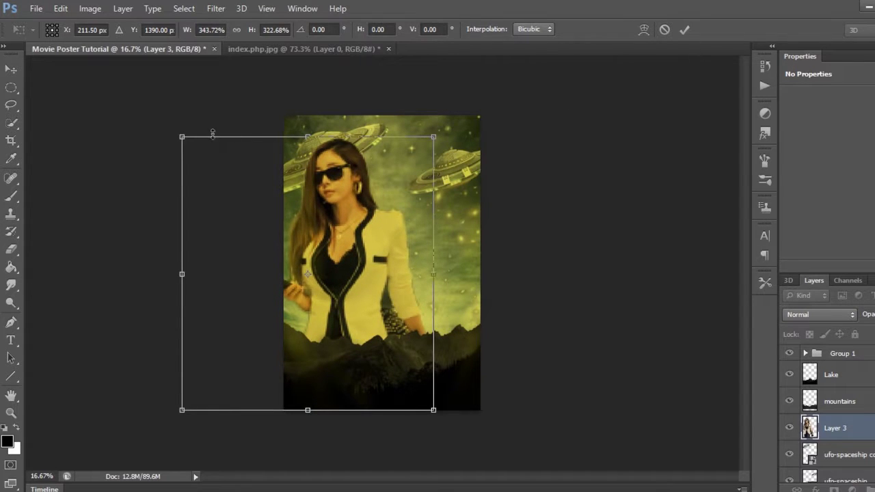
{"action": "left_click_drag", "start_coordinate": [183, 138], "coordinate": [176, 123]}
{"action": "left_click_drag", "start_coordinate": [356, 199], "coordinate": [361, 204]}
{"action": "left_click", "coordinate": [684, 30]}
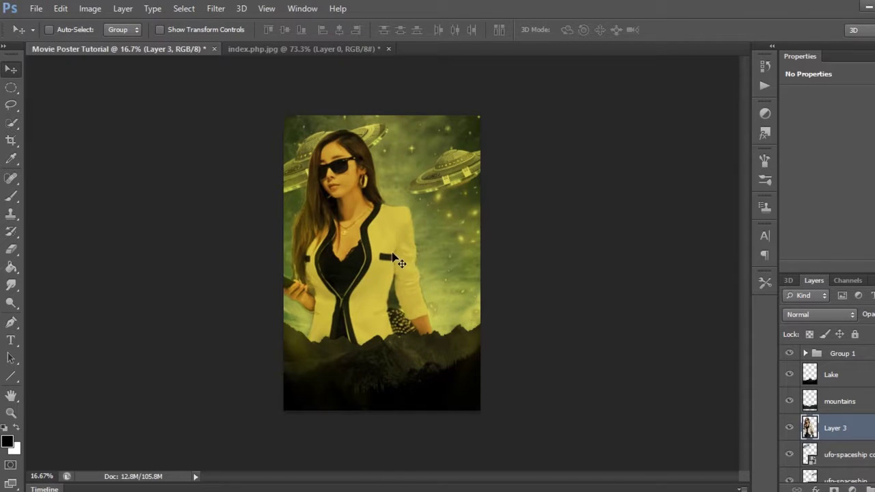
Open 39_920_1512_432.jpg as its own document and quick-select the white background on both sides of the man
{"action": "left_click_drag", "start_coordinate": [387, 259], "coordinate": [427, 47]}
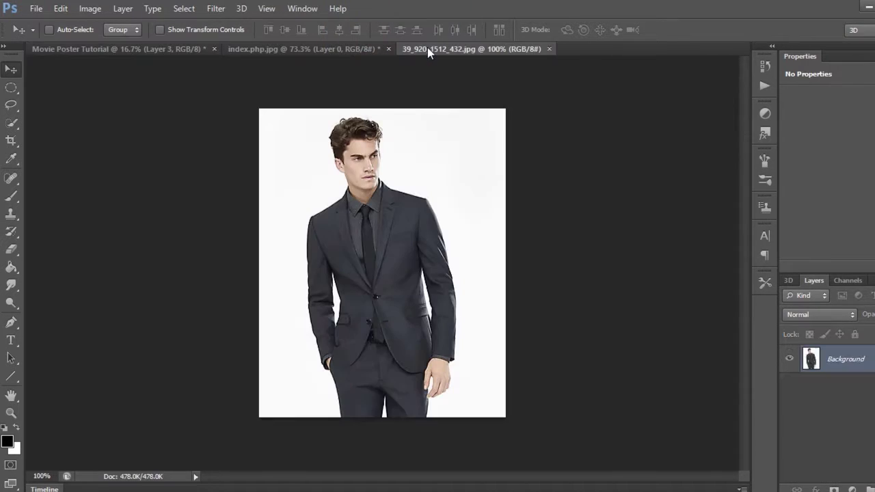
{"action": "left_click", "coordinate": [11, 125]}
{"action": "mouse_move", "coordinate": [294, 163]}
{"action": "left_mouse_down"}
{"action": "mouse_move", "coordinate": [274, 280]}
{"action": "mouse_move", "coordinate": [283, 367]}
{"action": "mouse_move", "coordinate": [347, 304]}
{"action": "mouse_move", "coordinate": [342, 283]}
{"action": "left_mouse_up"}
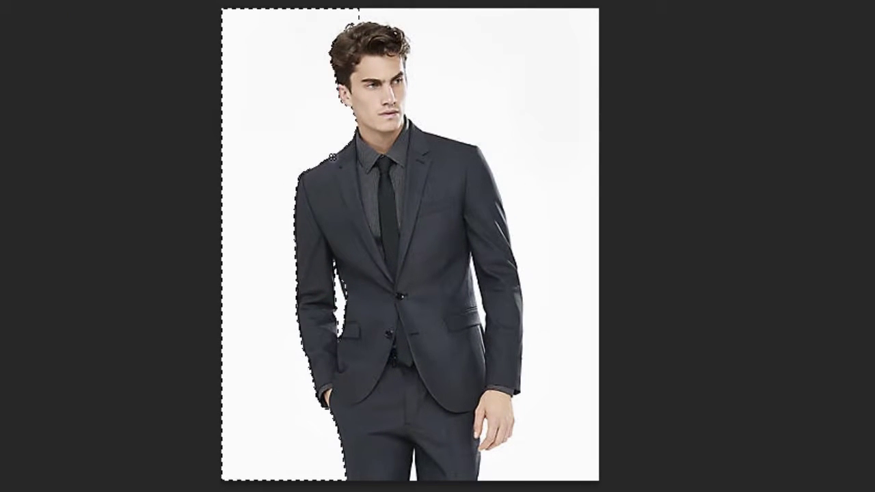
{"action": "mouse_move", "coordinate": [347, 331]}
{"action": "left_mouse_down"}
{"action": "mouse_move", "coordinate": [509, 306]}
{"action": "mouse_move", "coordinate": [486, 289]}
{"action": "mouse_move", "coordinate": [566, 280]}
{"action": "mouse_move", "coordinate": [567, 398]}
{"action": "left_mouse_up"}
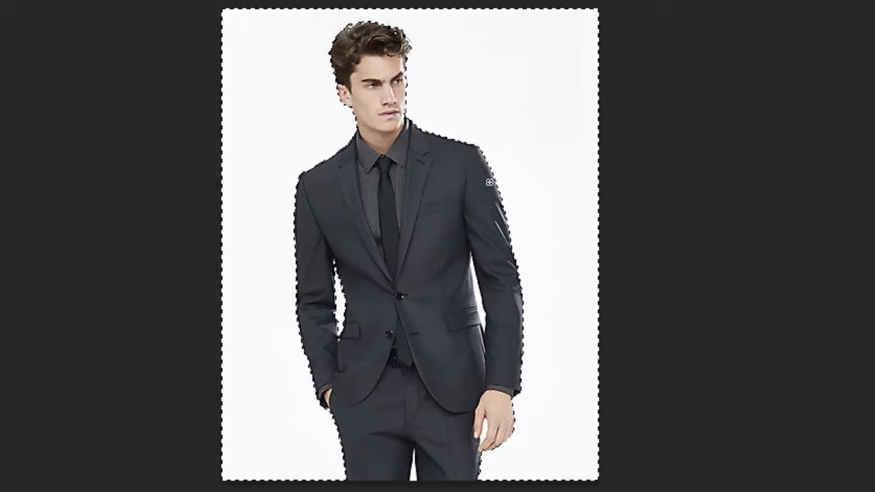
Extend the background selection into the white gap between the man's jacket and his hanging arm
{"action": "key", "text": "z"}
{"action": "left_click", "coordinate": [485, 227]}
{"action": "left_click", "coordinate": [510, 327]}
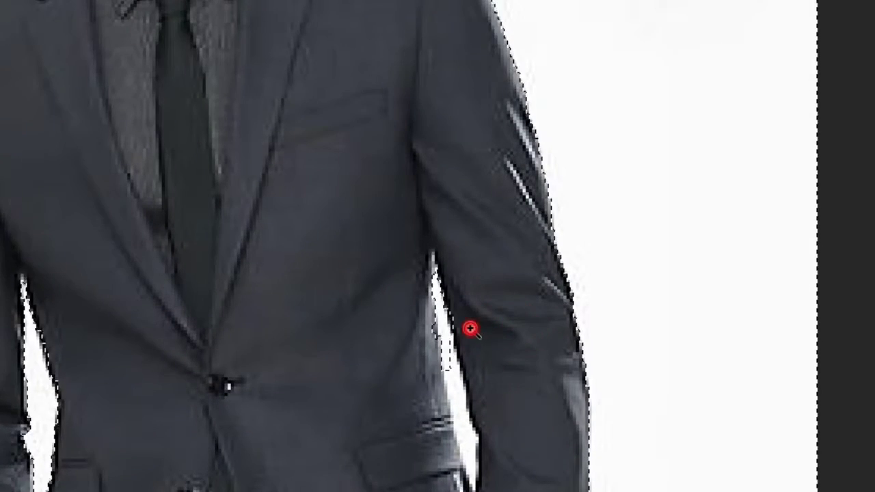
{"action": "left_click", "coordinate": [470, 328]}
{"action": "key", "text": "w"}
{"action": "right_click", "coordinate": [453, 291]}
{"action": "left_click", "coordinate": [400, 293]}
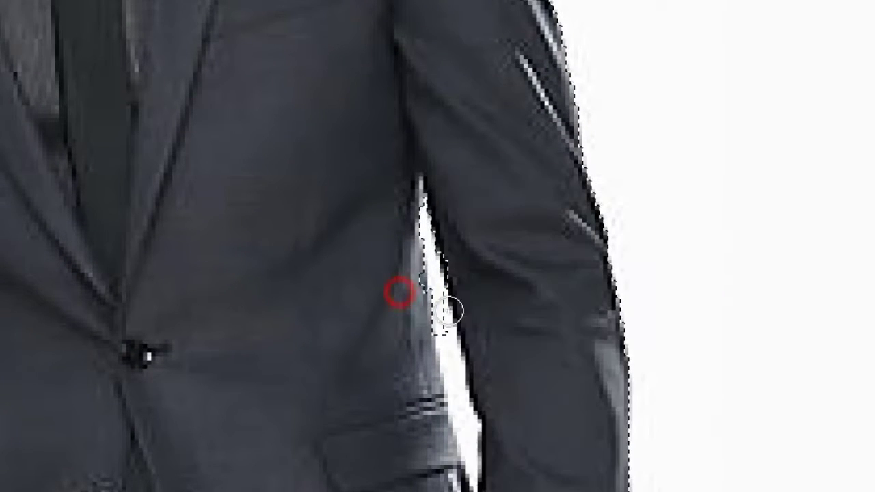
{"action": "left_click_drag", "start_coordinate": [449, 312], "coordinate": [469, 442]}
{"action": "left_click_drag", "start_coordinate": [464, 268], "coordinate": [499, 421]}
{"action": "left_click_drag", "start_coordinate": [424, 371], "coordinate": [460, 469]}
Fit the gap selection to the jacket and sleeve edges using a 3 px Quick Selection brush
{"action": "key", "text": "bracketleft"}
{"action": "key", "text": "bracketleft"}
{"action": "key", "text": "bracketleft"}
{"action": "key", "text": "bracketleft"}
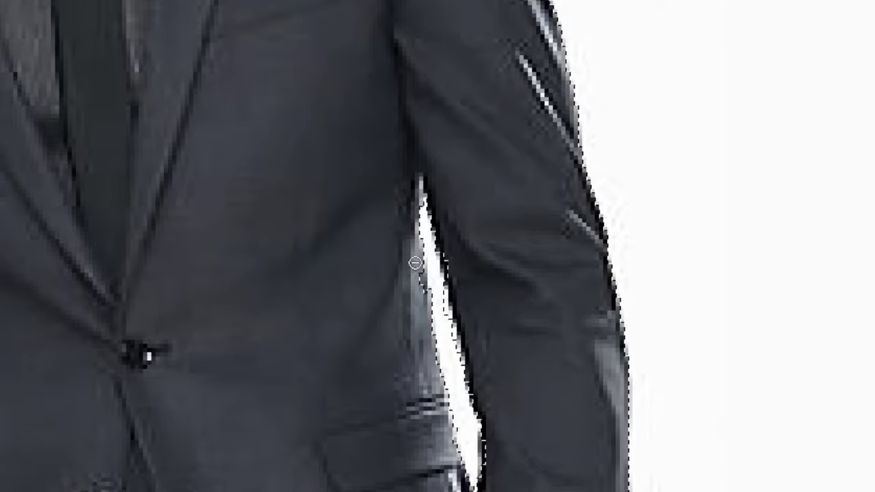
{"action": "mouse_move", "coordinate": [415, 263]}
{"action": "left_mouse_down"}
{"action": "mouse_move", "coordinate": [422, 315]}
{"action": "mouse_move", "coordinate": [420, 267]}
{"action": "mouse_move", "coordinate": [426, 305]}
{"action": "mouse_move", "coordinate": [449, 244]}
{"action": "mouse_move", "coordinate": [457, 297]}
{"action": "mouse_move", "coordinate": [455, 283]}
{"action": "mouse_move", "coordinate": [441, 300]}
{"action": "mouse_move", "coordinate": [449, 327]}
{"action": "mouse_move", "coordinate": [457, 320]}
{"action": "mouse_move", "coordinate": [471, 346]}
{"action": "left_mouse_up"}
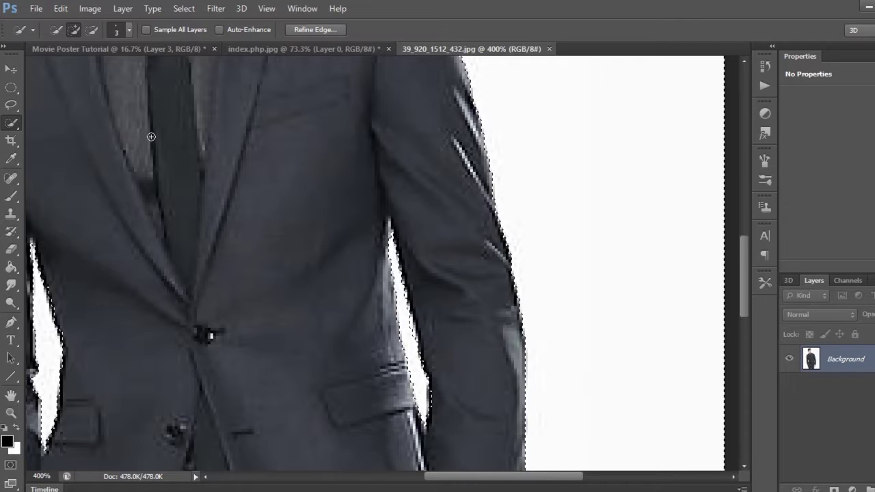
Apply Refine Edge to the selection, brushing along the man's hair at size 35 and feathering the edge by 1 px
{"action": "left_click", "coordinate": [11, 414]}
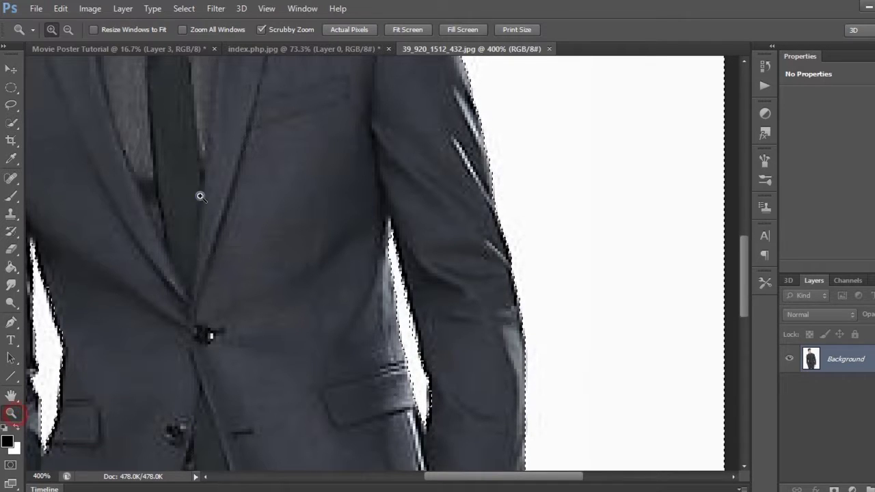
{"action": "right_click", "coordinate": [201, 196]}
{"action": "left_click", "coordinate": [225, 204]}
{"action": "left_click", "coordinate": [11, 124]}
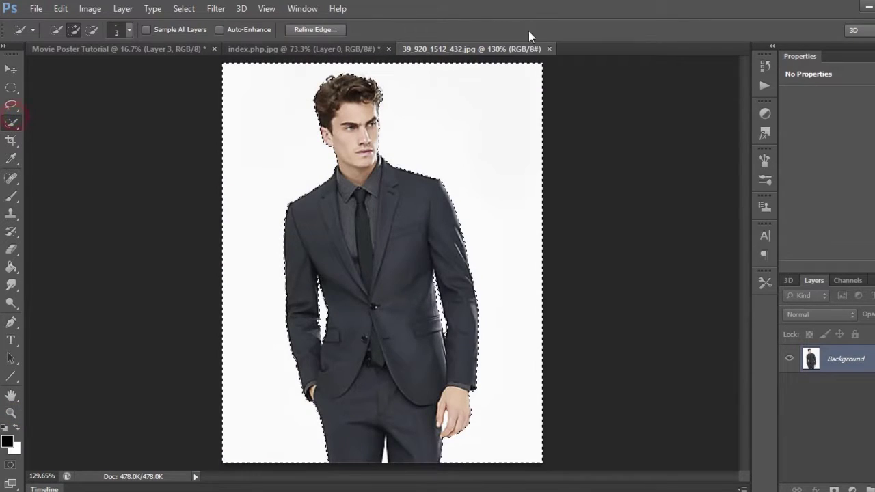
{"action": "left_click", "coordinate": [313, 29]}
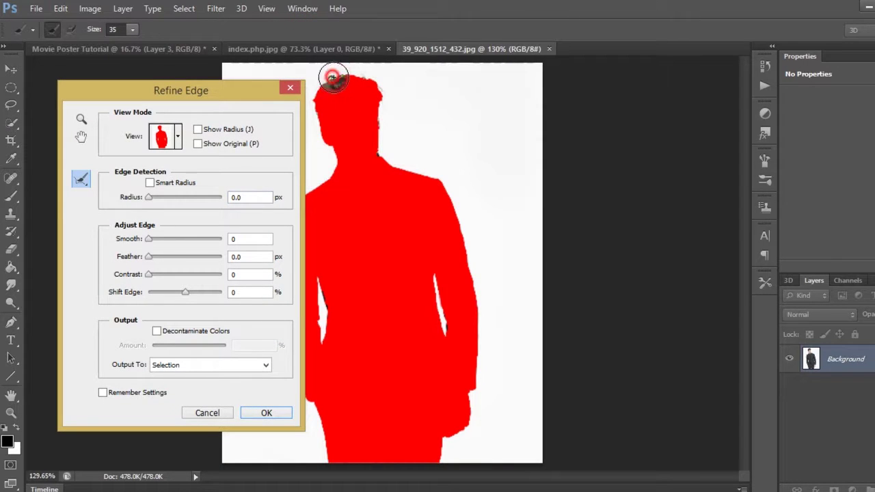
{"action": "left_click_drag", "start_coordinate": [333, 77], "coordinate": [358, 78]}
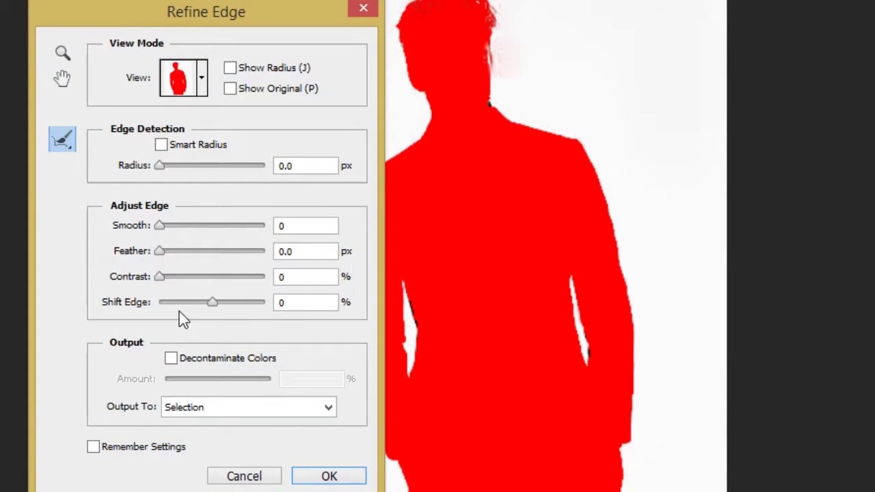
{"action": "double_click", "coordinate": [315, 252]}
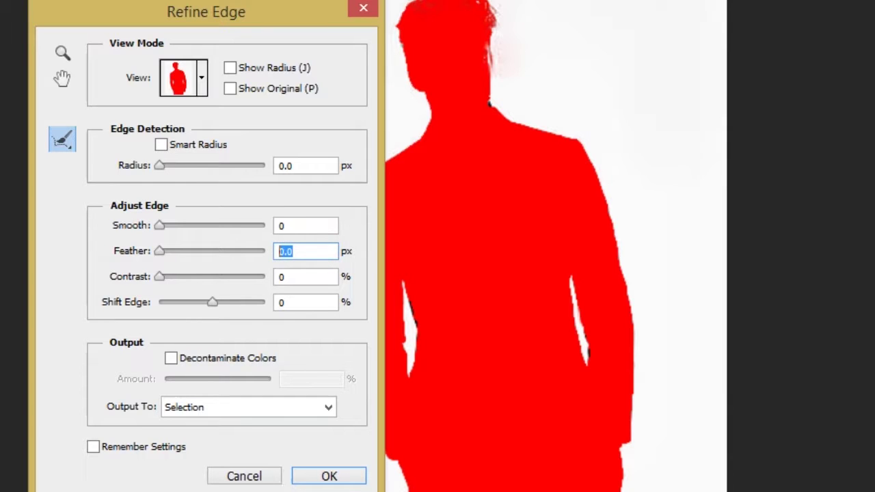
{"action": "type", "text": "1"}
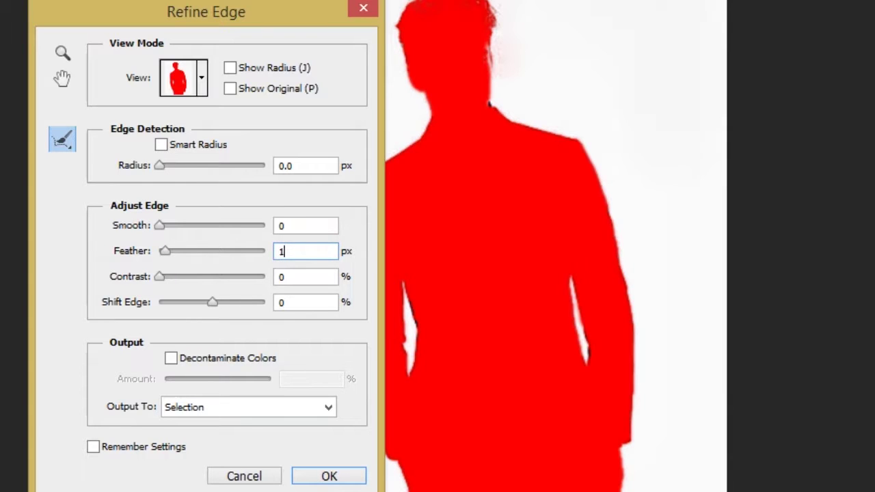
{"action": "left_click", "coordinate": [330, 477]}
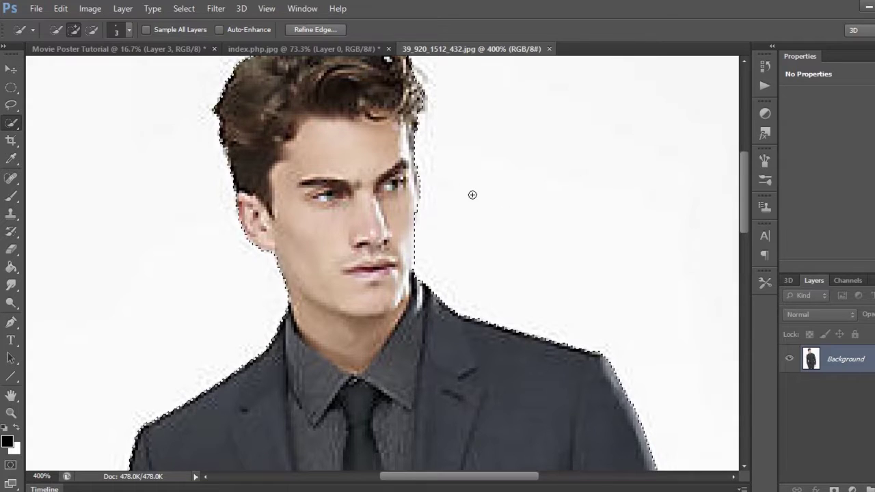
Invert the selection and add a layer mask that hides the white background around the man
{"action": "right_click", "coordinate": [359, 164]}
{"action": "left_click", "coordinate": [411, 191]}
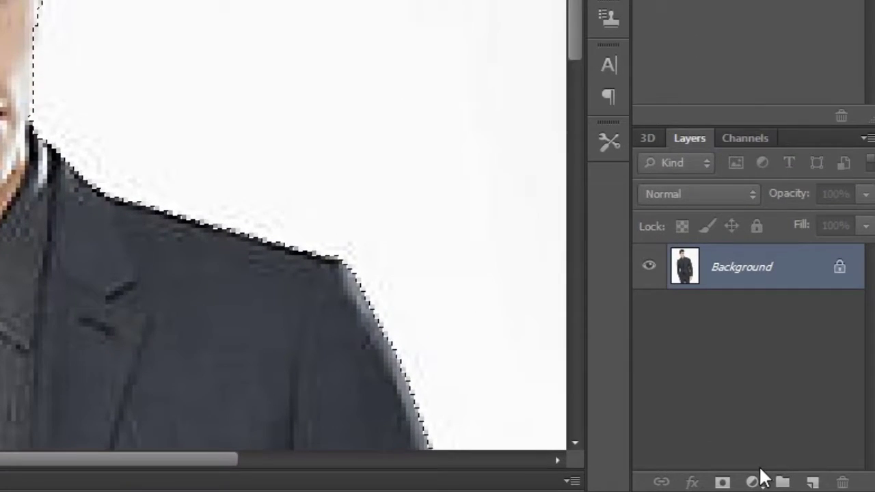
{"action": "left_click", "coordinate": [722, 482]}
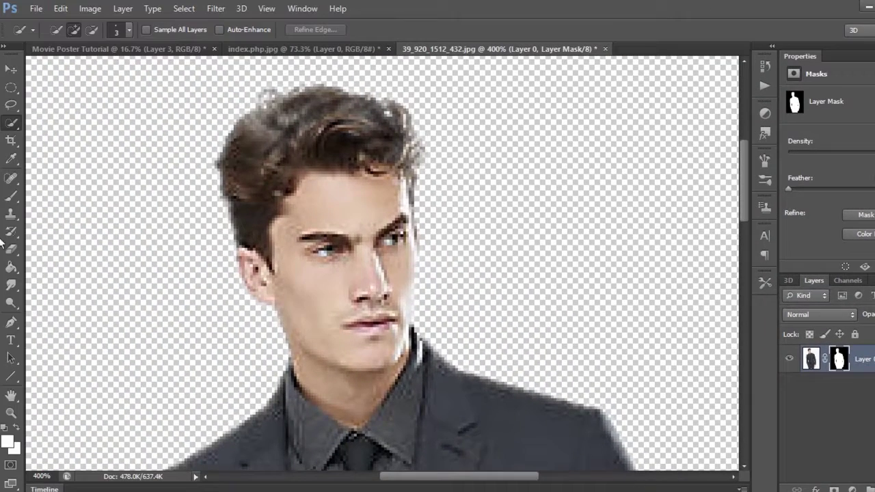
Add a Brightness/Contrast adjustment over the man with contrast 46 and brightness -18
{"action": "left_click", "coordinate": [11, 414]}
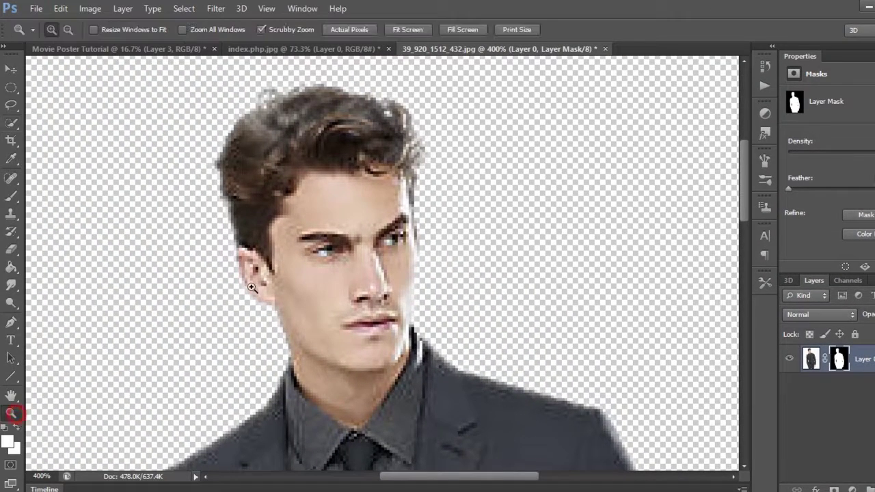
{"action": "right_click", "coordinate": [424, 166]}
{"action": "left_click", "coordinate": [456, 175]}
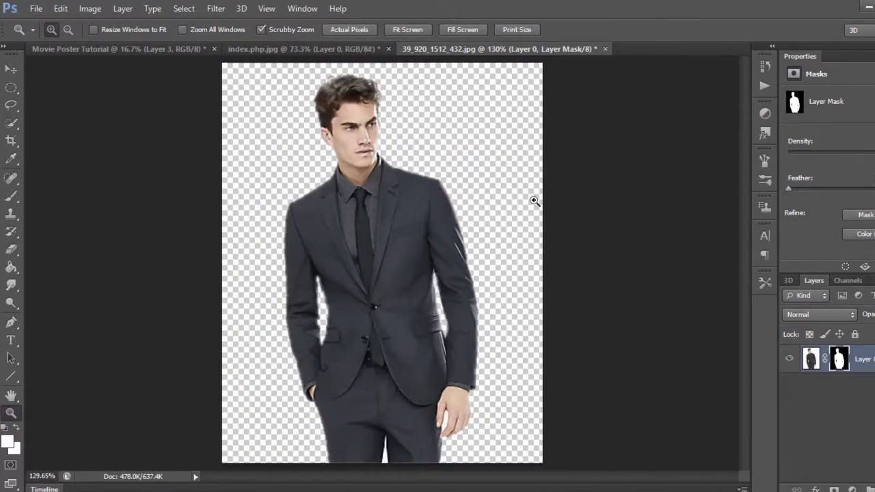
{"action": "left_click", "coordinate": [764, 119]}
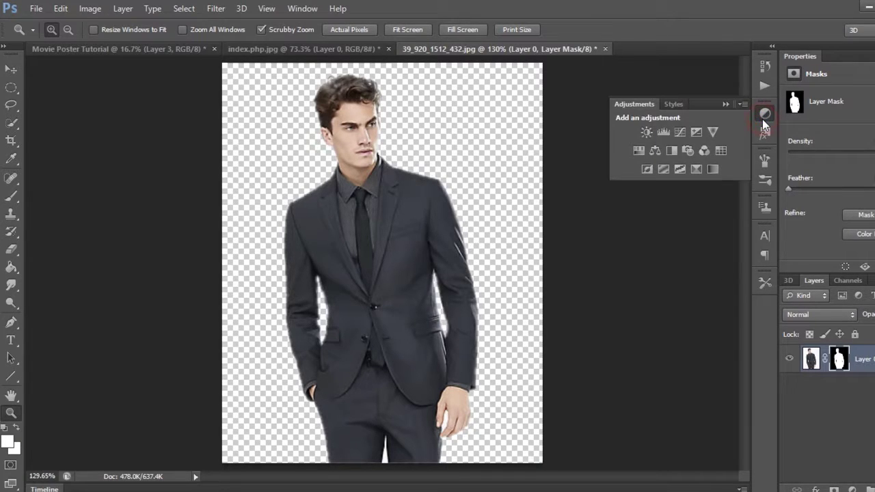
{"action": "left_click", "coordinate": [648, 133]}
{"action": "left_click_drag", "start_coordinate": [849, 159], "coordinate": [847, 160]}
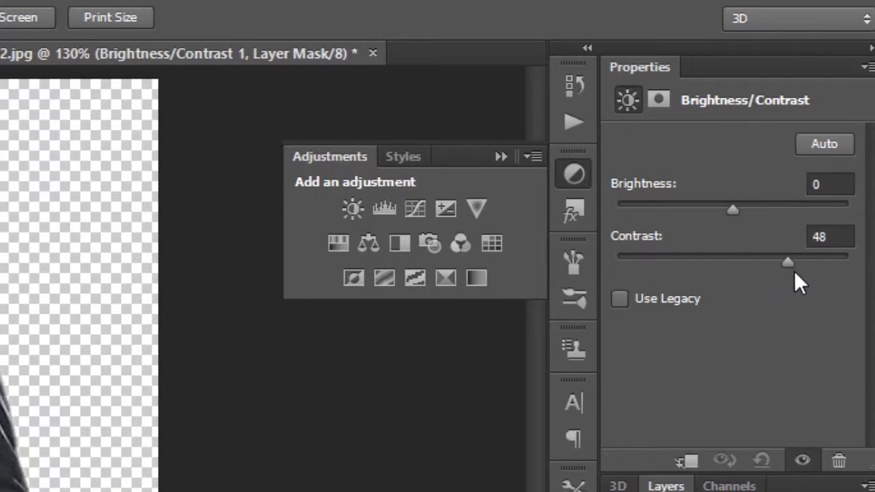
{"action": "left_click_drag", "start_coordinate": [799, 283], "coordinate": [787, 286]}
{"action": "left_click", "coordinate": [733, 207]}
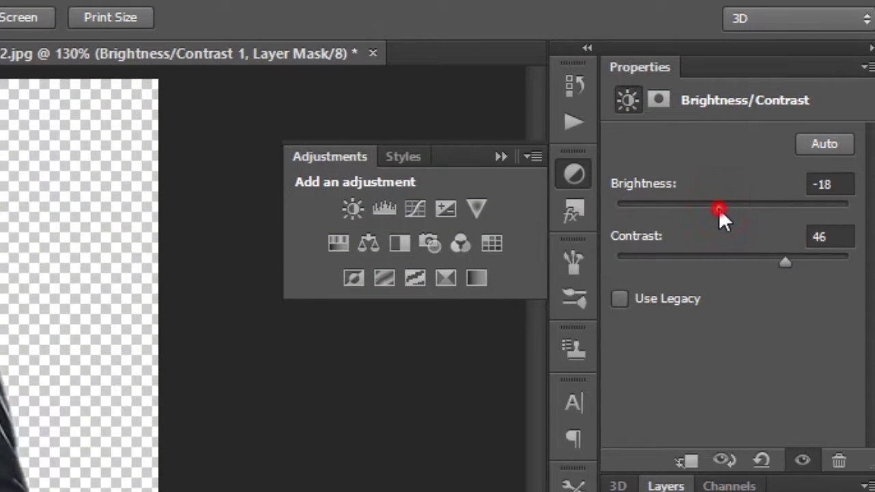
Stamp the visible layers into a new merged layer and delete the Brightness/Contrast and masked photo layers
{"action": "key", "text": "ctrl+alt+shift+e"}
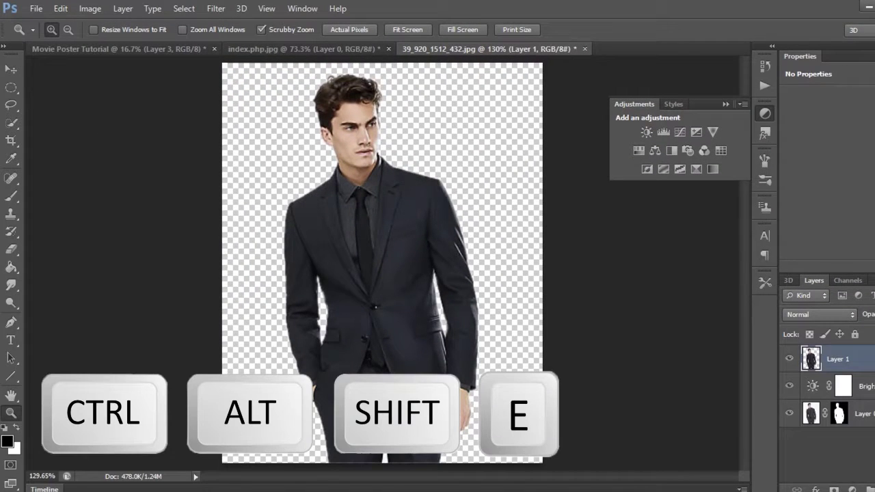
{"action": "left_click", "coordinate": [870, 386]}
{"action": "key", "text": "Delete"}
{"action": "key", "text": "Delete"}
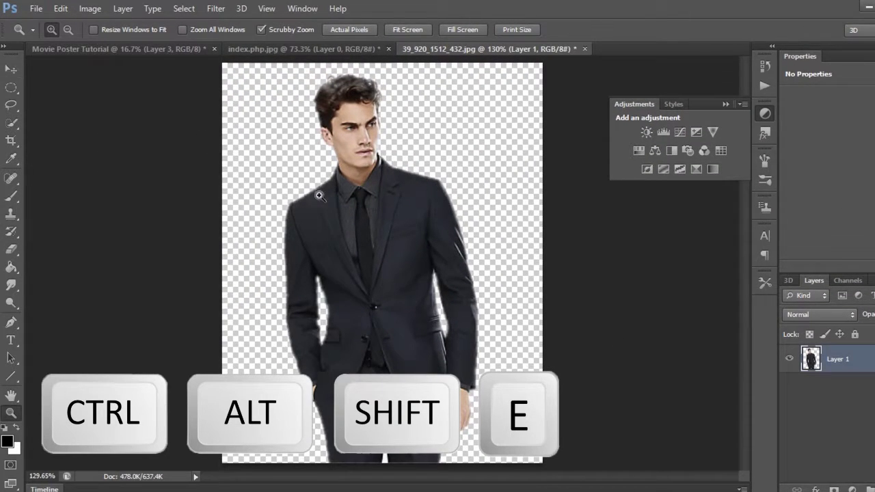
Copy the cut-out man into the poster document and enlarge him on the right side, overlapping the woman and rising behind the mountains
{"action": "left_click", "coordinate": [11, 69]}
{"action": "left_click_drag", "start_coordinate": [356, 220], "coordinate": [363, 193]}
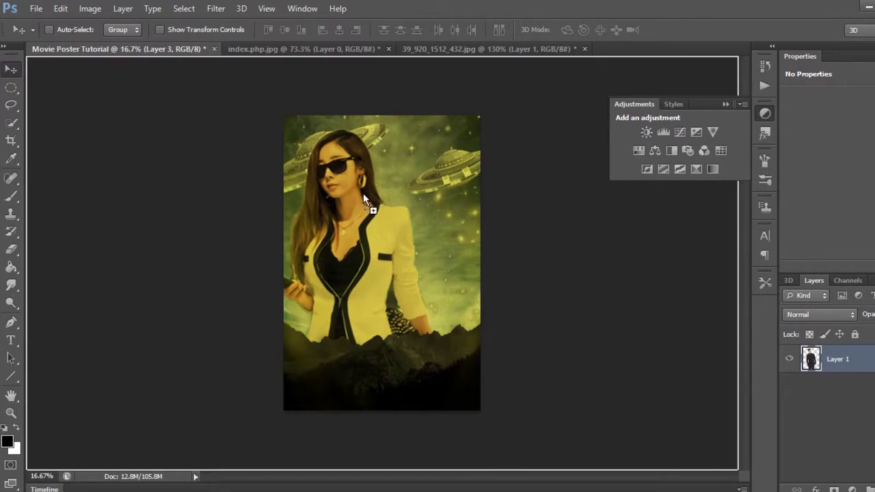
{"action": "left_click_drag", "start_coordinate": [396, 220], "coordinate": [402, 182]}
{"action": "key", "text": "ctrl+t"}
{"action": "left_click_drag", "start_coordinate": [413, 210], "coordinate": [557, 435]}
{"action": "left_click_drag", "start_coordinate": [430, 287], "coordinate": [406, 242]}
{"action": "left_click_drag", "start_coordinate": [530, 371], "coordinate": [541, 453]}
{"action": "left_click_drag", "start_coordinate": [565, 116], "coordinate": [555, 110]}
{"action": "left_click_drag", "start_coordinate": [420, 158], "coordinate": [412, 148]}
{"action": "left_click_drag", "start_coordinate": [422, 169], "coordinate": [422, 174]}
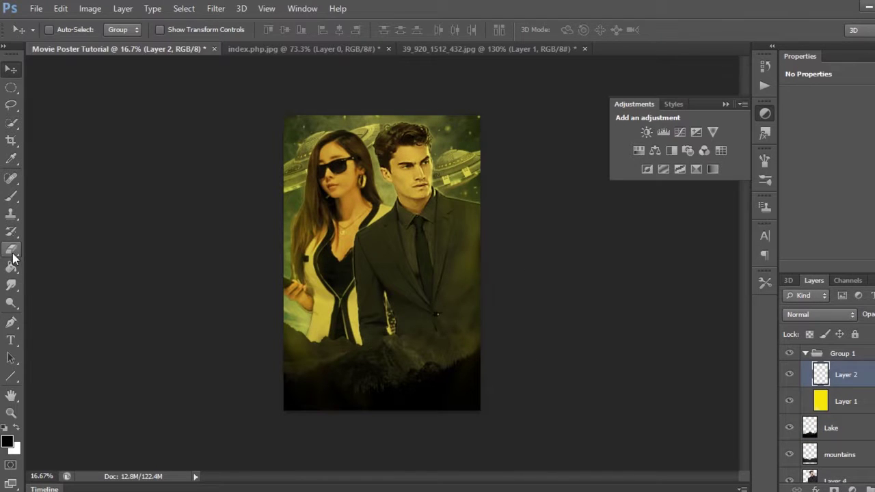
Erase the yellow glow over the man's jacket on Layer 2 with a soft round 250 px eraser at 68% opacity
{"action": "left_click", "coordinate": [12, 250]}
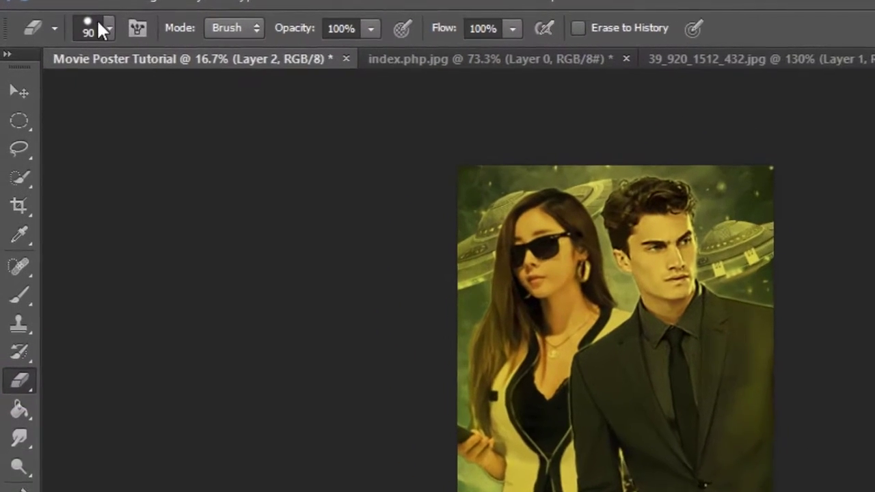
{"action": "left_click", "coordinate": [66, 28]}
{"action": "left_click", "coordinate": [127, 220]}
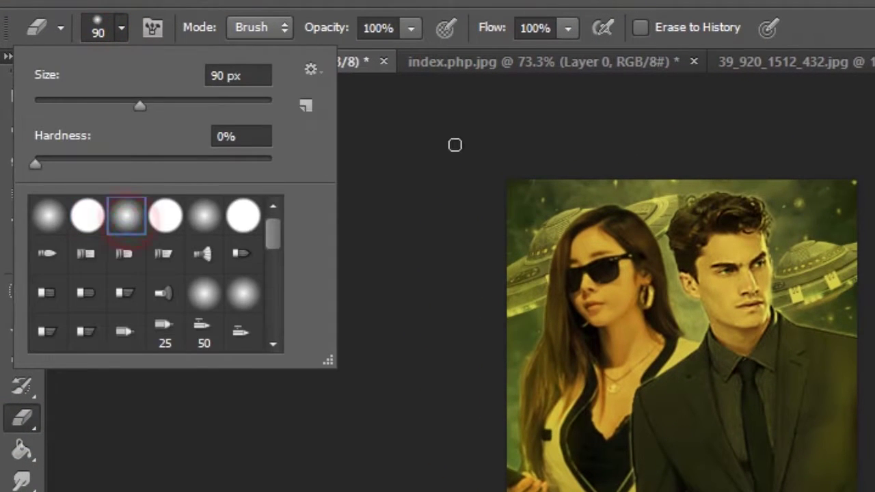
{"action": "left_click", "coordinate": [410, 27]}
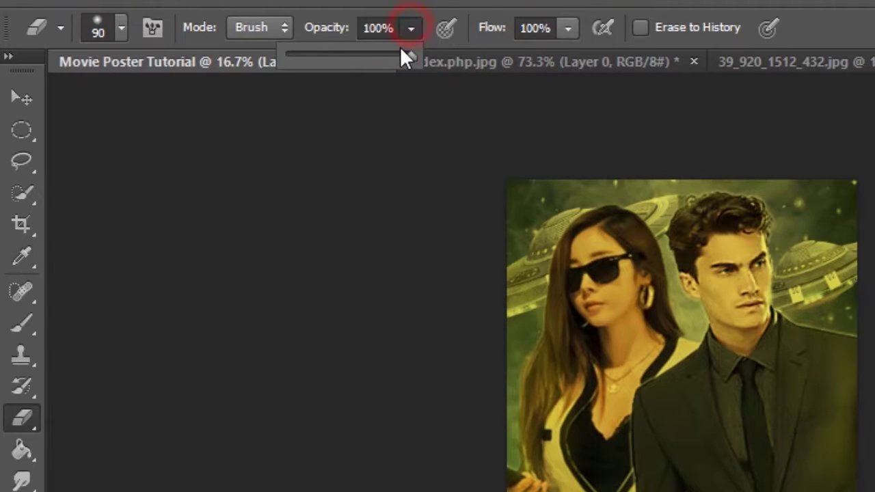
{"action": "left_click_drag", "start_coordinate": [407, 55], "coordinate": [370, 56]}
{"action": "key", "text": "Return"}
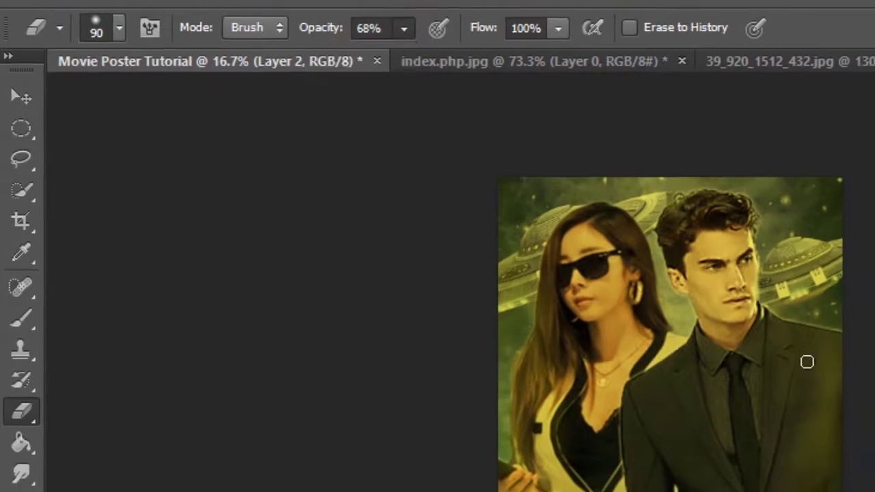
{"action": "key", "text": "bracketright"}
{"action": "key", "text": "bracketright"}
{"action": "key", "text": "bracketright"}
{"action": "key", "text": "bracketright"}
{"action": "key", "text": "bracketright"}
{"action": "key", "text": "bracketright"}
{"action": "mouse_move", "coordinate": [834, 369]}
{"action": "left_mouse_down"}
{"action": "mouse_move", "coordinate": [838, 433]}
{"action": "mouse_move", "coordinate": [825, 478]}
{"action": "left_mouse_up"}
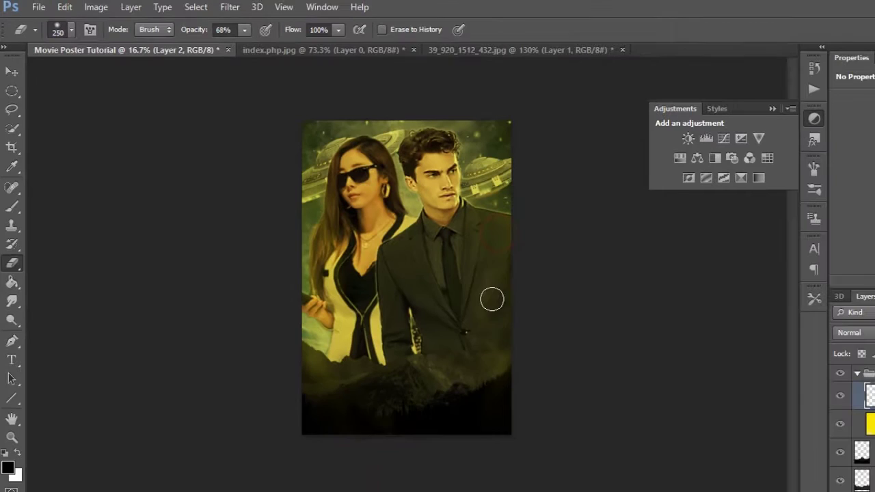
{"action": "left_click", "coordinate": [472, 285]}
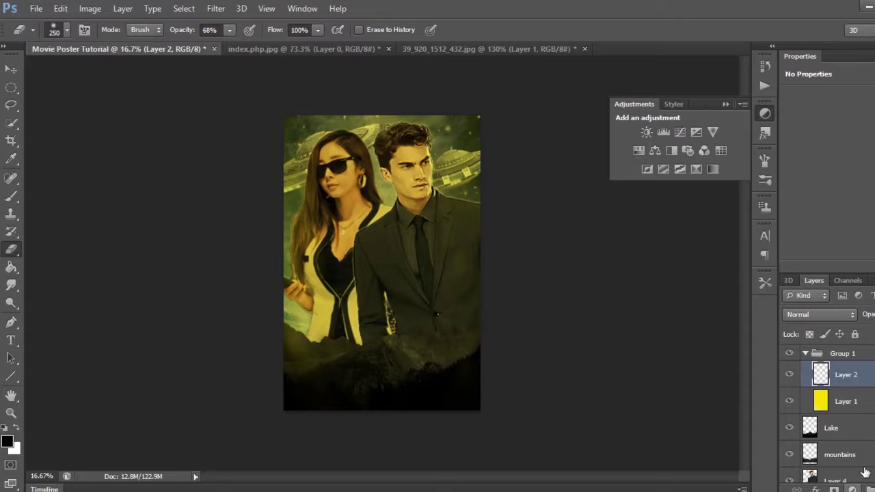
Erase the light fringe along the man's sleeve and shoulder on Layer 4 with a hard round 100 px eraser
{"action": "left_click", "coordinate": [864, 478]}
{"action": "left_click", "coordinate": [11, 413]}
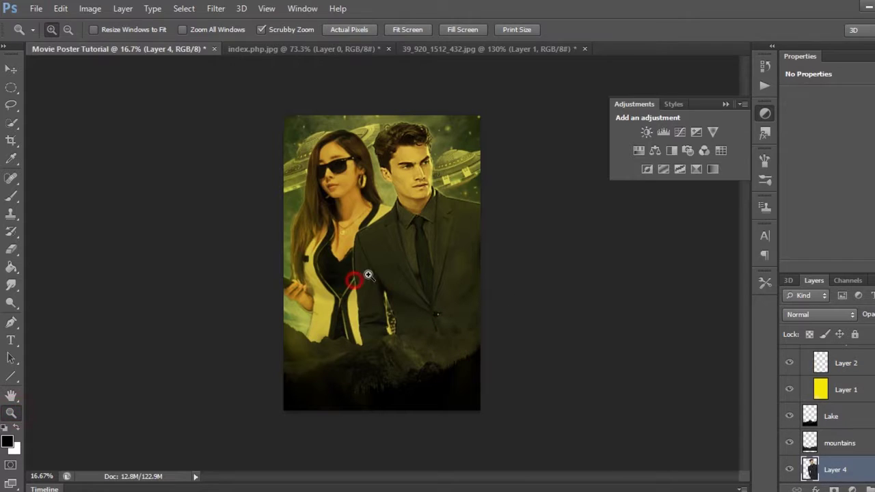
{"action": "left_click_drag", "start_coordinate": [368, 275], "coordinate": [365, 233]}
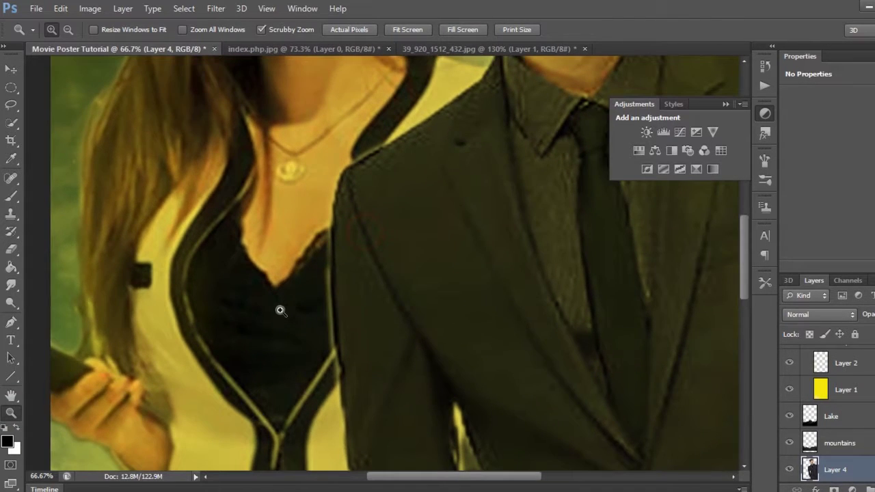
{"action": "key", "text": "e"}
{"action": "left_click", "coordinate": [69, 29]}
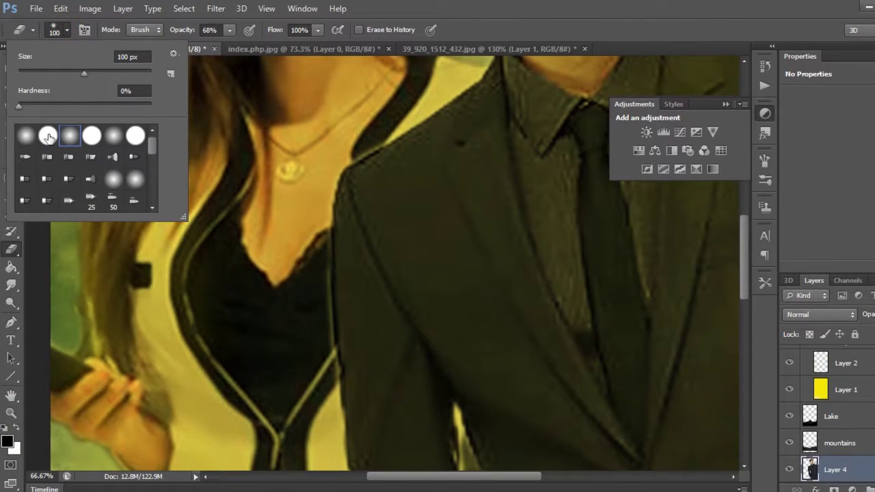
{"action": "left_click", "coordinate": [310, 298]}
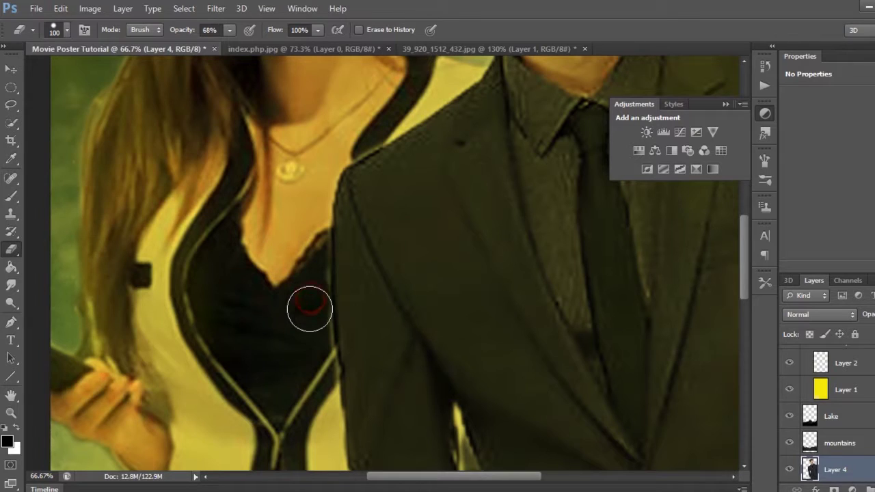
{"action": "left_click_drag", "start_coordinate": [316, 364], "coordinate": [315, 340]}
{"action": "left_click", "coordinate": [366, 131]}
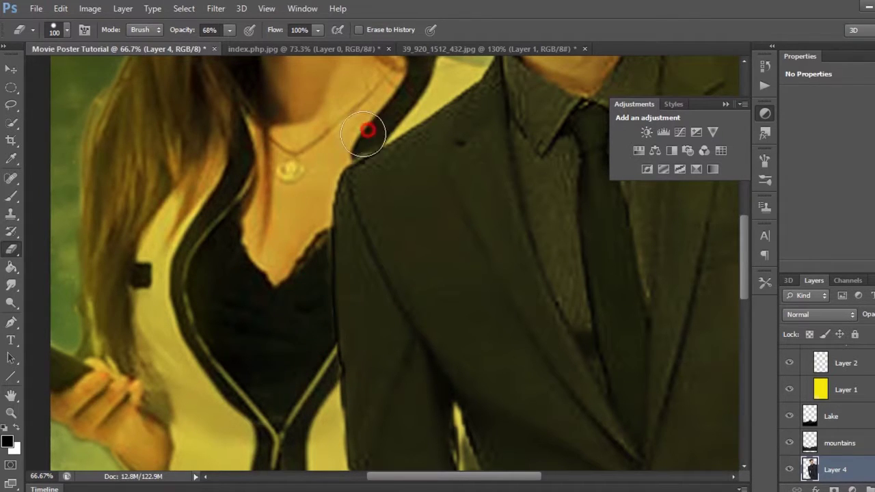
{"action": "left_click_drag", "start_coordinate": [309, 181], "coordinate": [298, 255]}
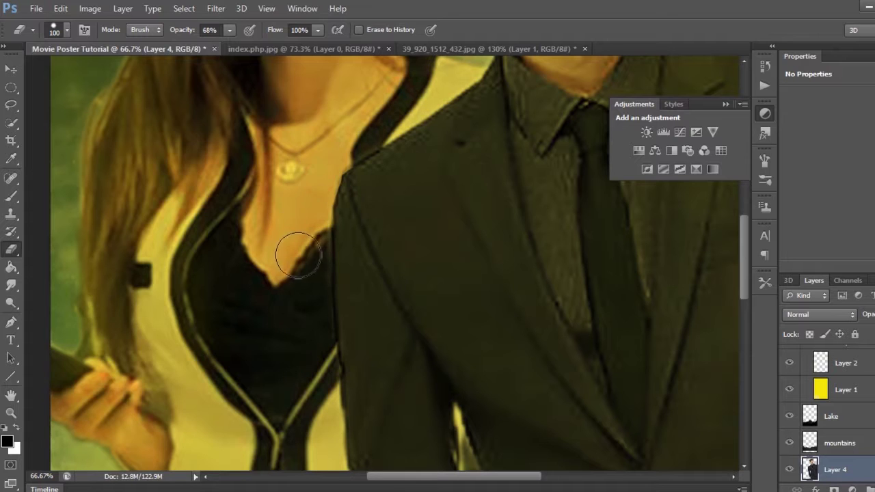
{"action": "left_click", "coordinate": [309, 216]}
Erase the light fringe along the man's other shoulder, just below the UFO
{"action": "scroll", "coordinate": [505, 225], "scroll_direction": "down", "scroll_amount": 3}
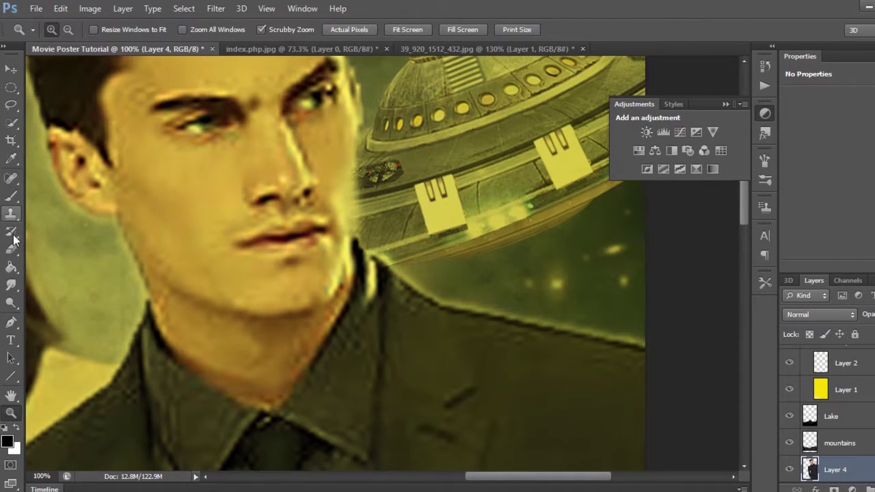
{"action": "left_click", "coordinate": [12, 249]}
{"action": "left_click", "coordinate": [504, 287]}
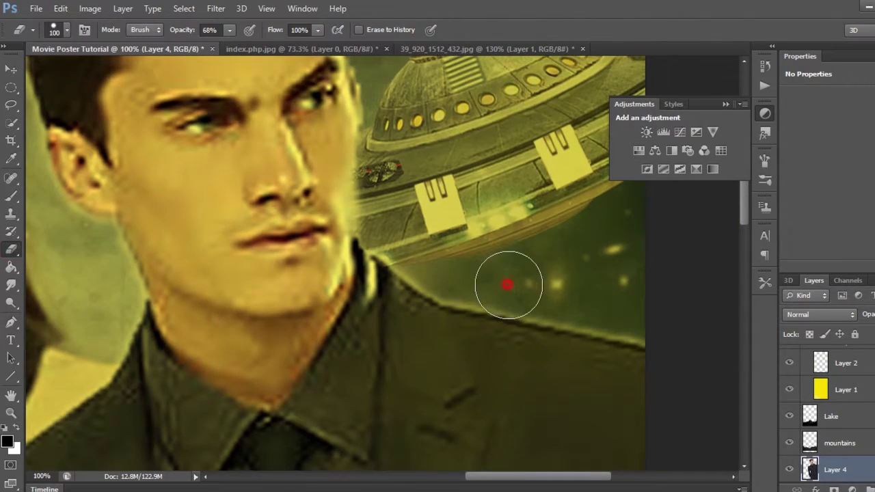
{"action": "left_click", "coordinate": [419, 241]}
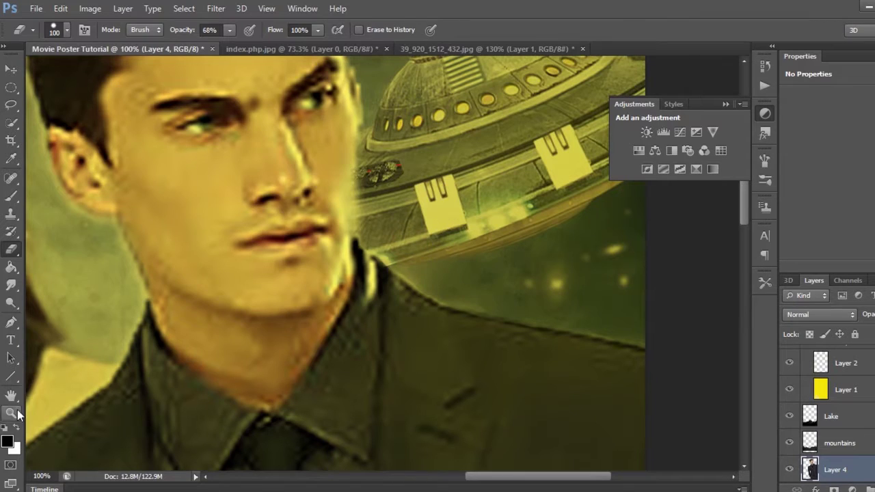
{"action": "left_click", "coordinate": [17, 413]}
{"action": "right_click", "coordinate": [281, 184]}
{"action": "left_click", "coordinate": [299, 197]}
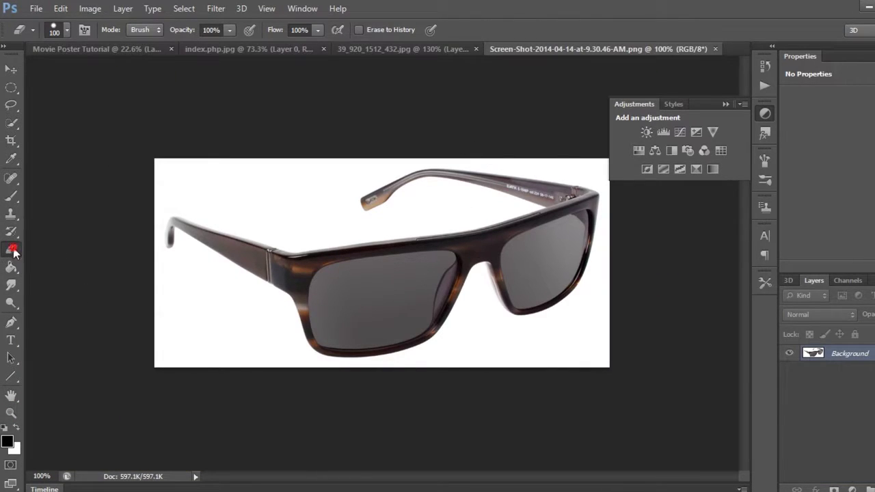
Erase the far temple arm from the sunglasses photo with the eraser at 100% opacity
{"action": "mouse_move", "coordinate": [332, 198]}
{"action": "left_mouse_down"}
{"action": "mouse_move", "coordinate": [556, 148]}
{"action": "mouse_move", "coordinate": [551, 172]}
{"action": "mouse_move", "coordinate": [547, 160]}
{"action": "left_mouse_up"}
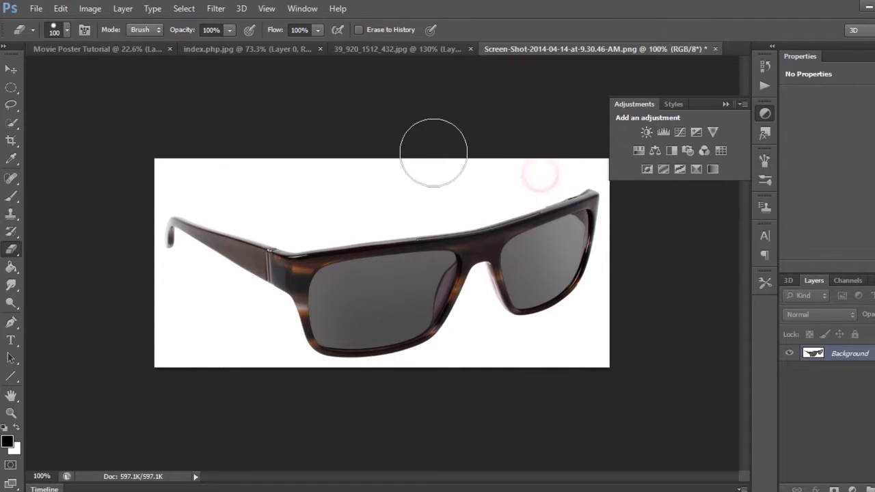
{"action": "left_click", "coordinate": [562, 163]}
{"action": "left_click", "coordinate": [11, 68]}
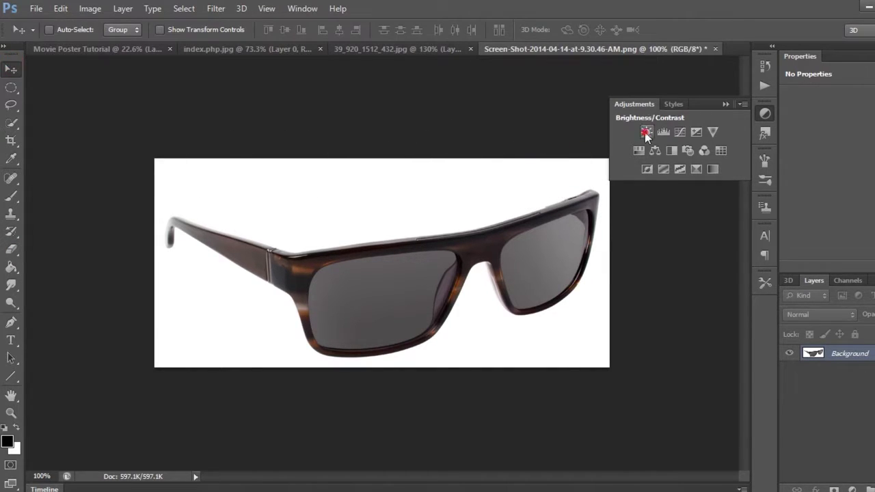
Add a Brightness/Contrast adjustment over the sunglasses, lowering the brightness to its minimum and raising the contrast
{"action": "left_click", "coordinate": [647, 132]}
{"action": "left_click_drag", "start_coordinate": [852, 132], "coordinate": [772, 139]}
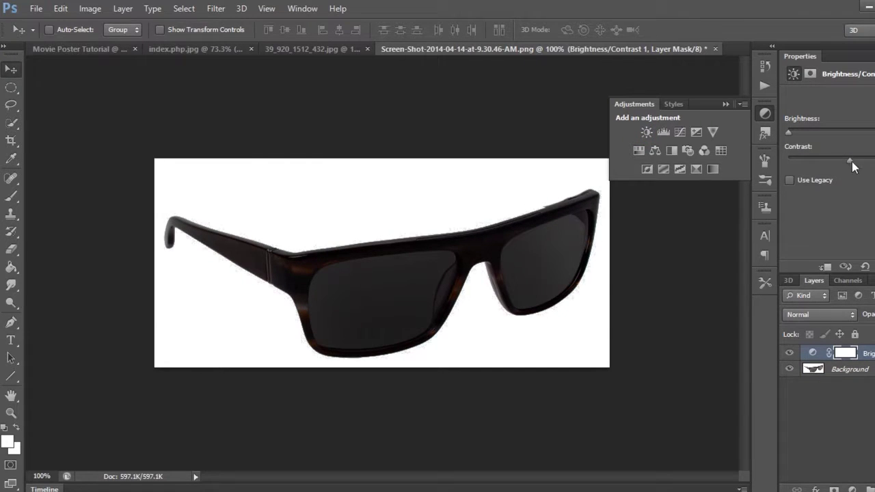
{"action": "left_click_drag", "start_coordinate": [840, 166], "coordinate": [872, 169]}
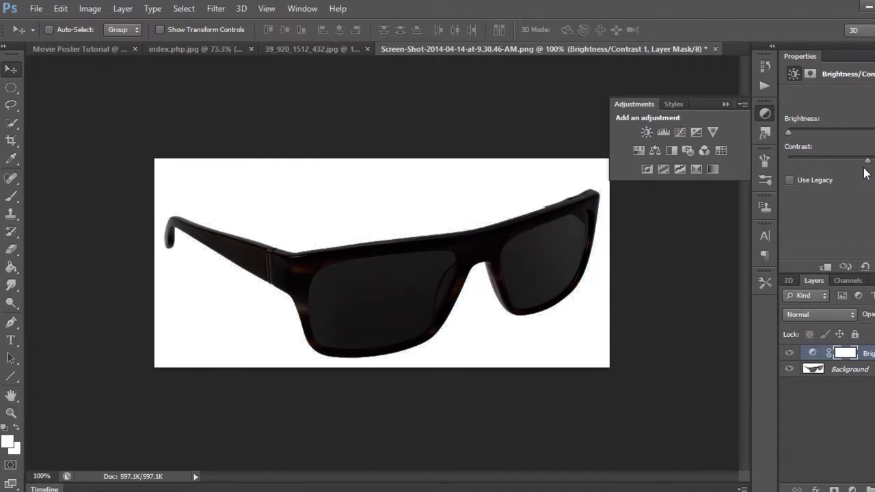
Select all of the white background around the sunglasses with the Quick Selection tool
{"action": "left_click", "coordinate": [14, 125]}
{"action": "left_click_drag", "start_coordinate": [335, 198], "coordinate": [260, 221]}
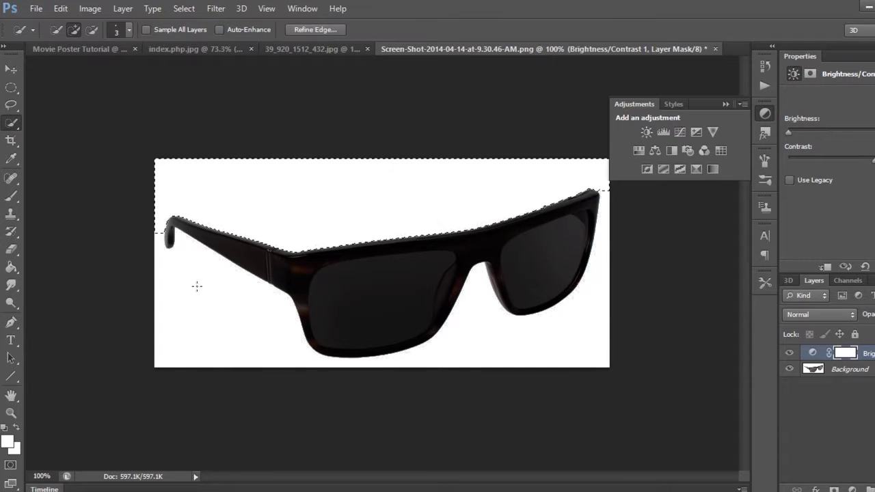
{"action": "left_click", "coordinate": [197, 286]}
{"action": "left_click_drag", "start_coordinate": [606, 195], "coordinate": [584, 361]}
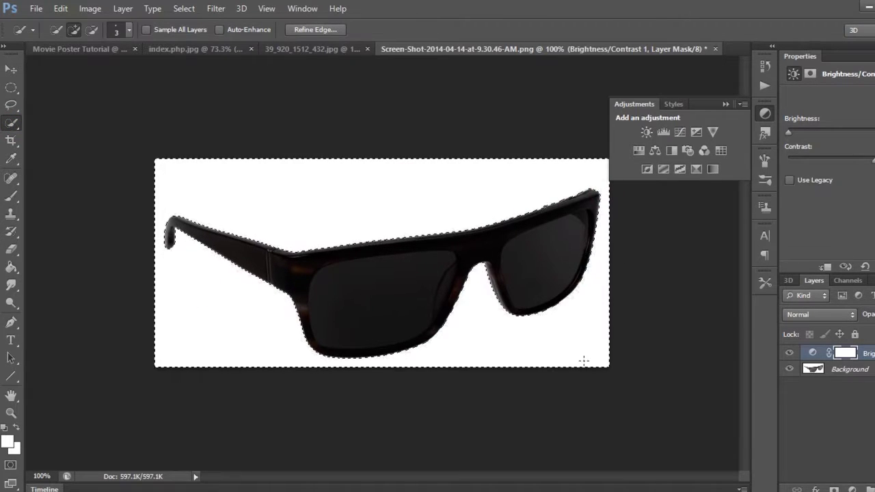
{"action": "left_click", "coordinate": [765, 113]}
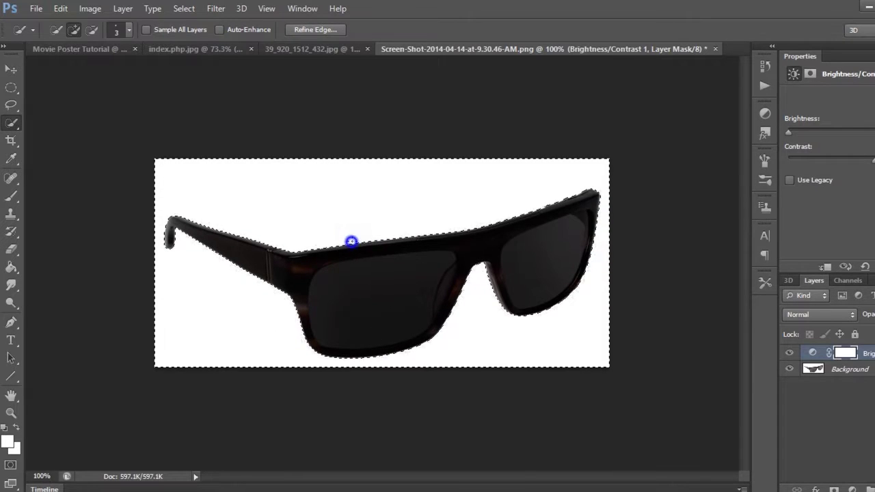
Invert the selection and add a layer mask to the Background layer so only the sunglasses show
{"action": "right_click", "coordinate": [351, 242]}
{"action": "left_click", "coordinate": [404, 233]}
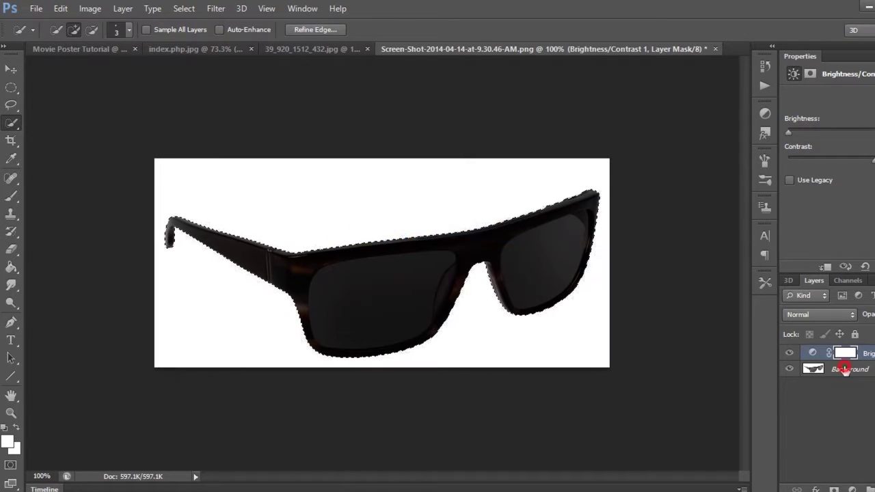
{"action": "left_click", "coordinate": [848, 369]}
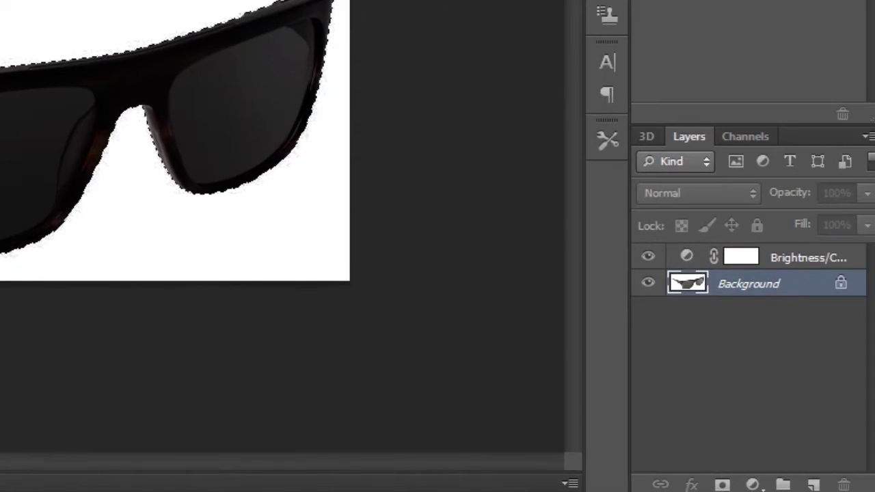
{"action": "left_click", "coordinate": [725, 483]}
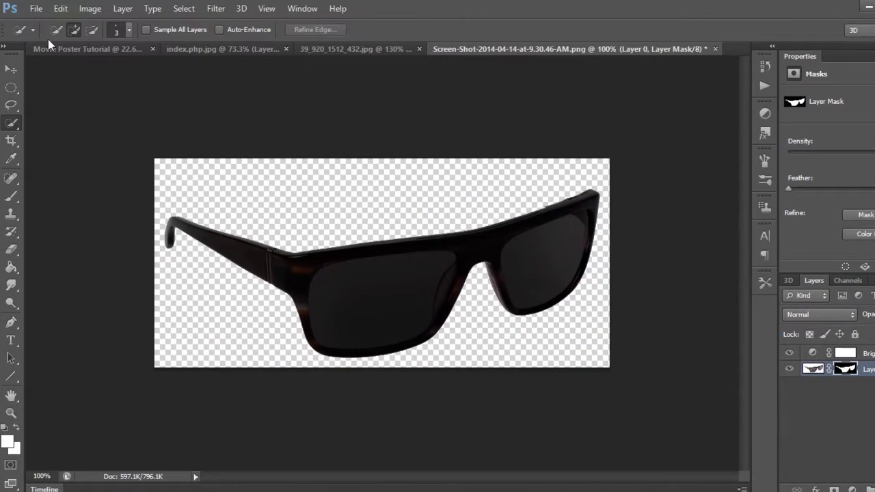
Refine the sunglasses' layer mask by feathering its edge
{"action": "right_click", "coordinate": [853, 365]}
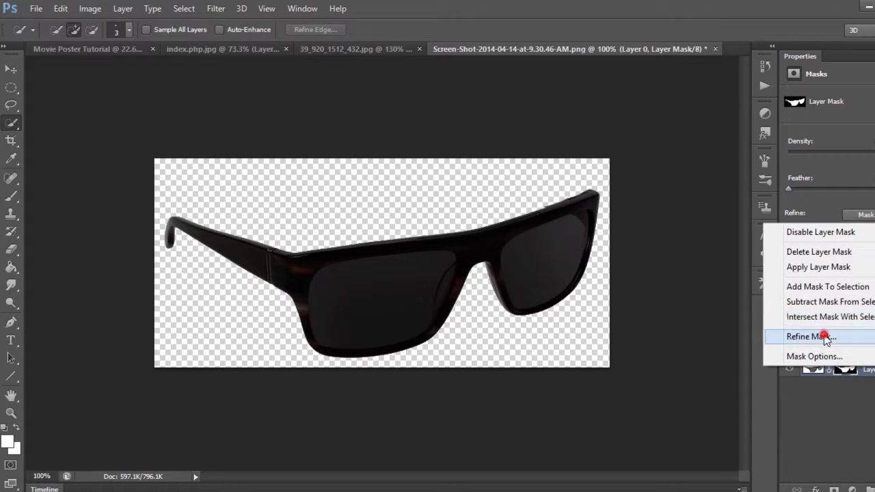
{"action": "left_click", "coordinate": [773, 335]}
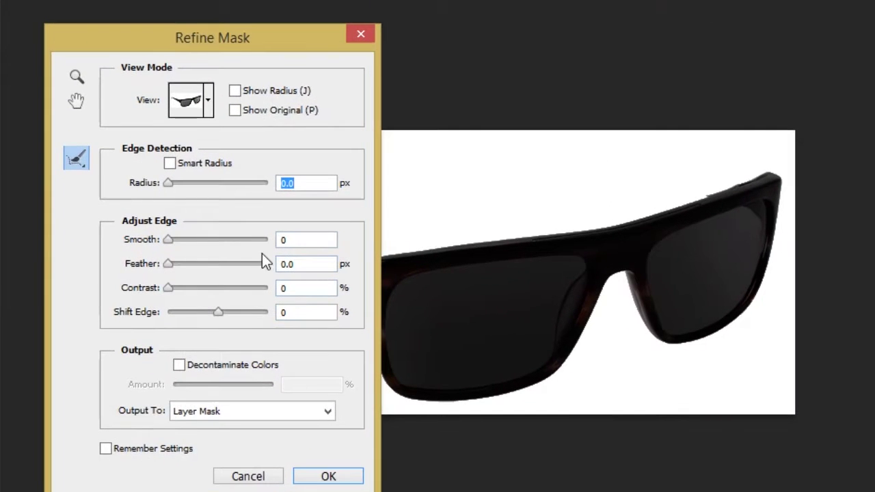
{"action": "left_click", "coordinate": [301, 262]}
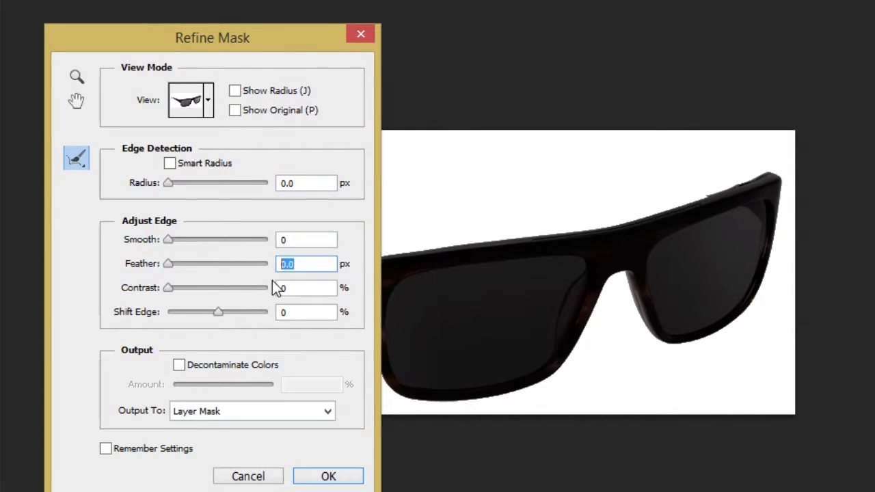
{"action": "left_click", "coordinate": [328, 476]}
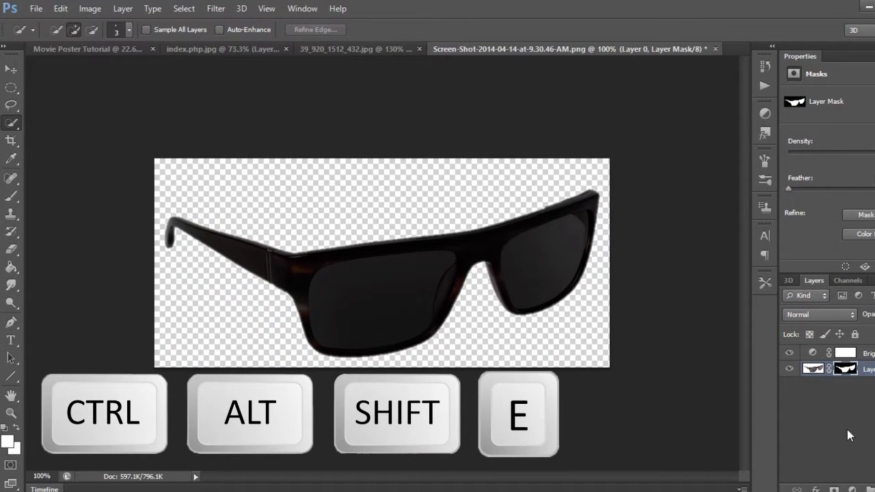
Stamp the visible layers into a new merged layer and delete the Brightness/Contrast and masked sunglasses layers
{"action": "left_click", "coordinate": [849, 430]}
{"action": "key", "text": "ctrl+alt+shift+e"}
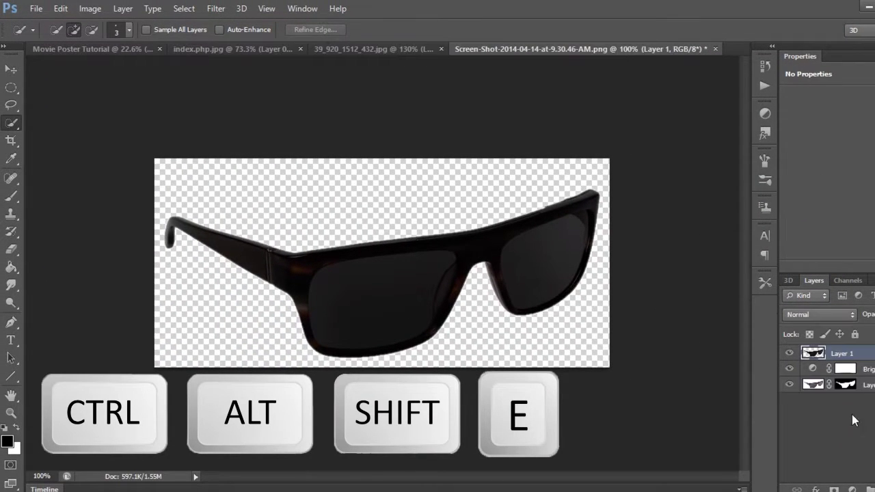
{"action": "left_click", "coordinate": [870, 370]}
{"action": "key", "text": "Delete"}
{"action": "key", "text": "Delete"}
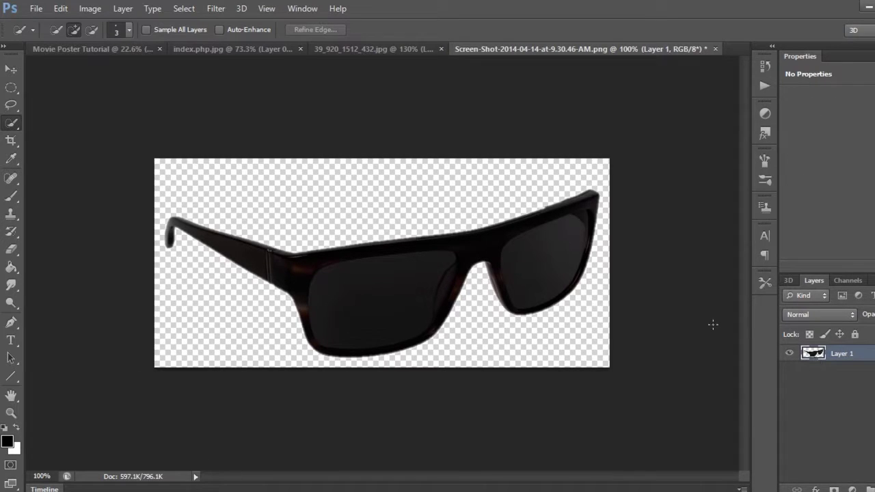
Move the cut-out sunglasses into the Movie Poster Tutorial document and place them over the man's face
{"action": "left_click", "coordinate": [10, 71]}
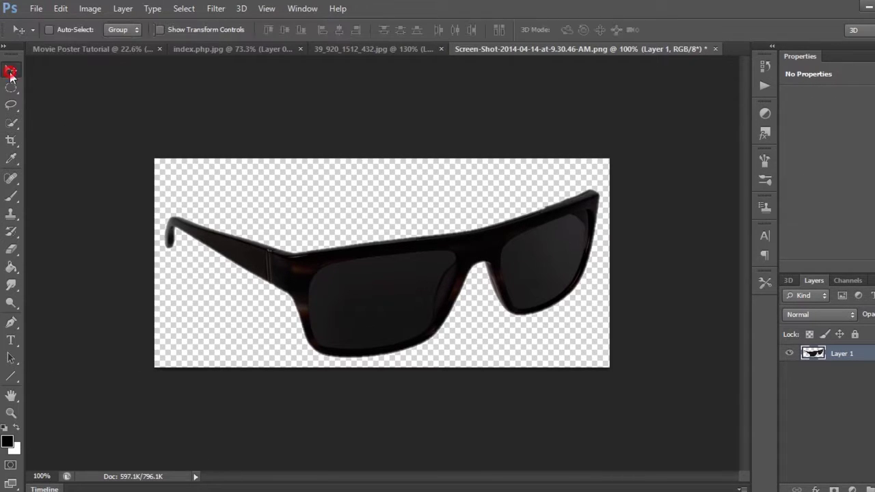
{"action": "left_click_drag", "start_coordinate": [340, 284], "coordinate": [450, 170]}
{"action": "key", "text": "ctrl+t"}
{"action": "left_click_drag", "start_coordinate": [422, 123], "coordinate": [428, 132]}
Scale the sunglasses down to about 74% width and 62% height to fit the man's face
{"action": "key", "text": "ctrl+t"}
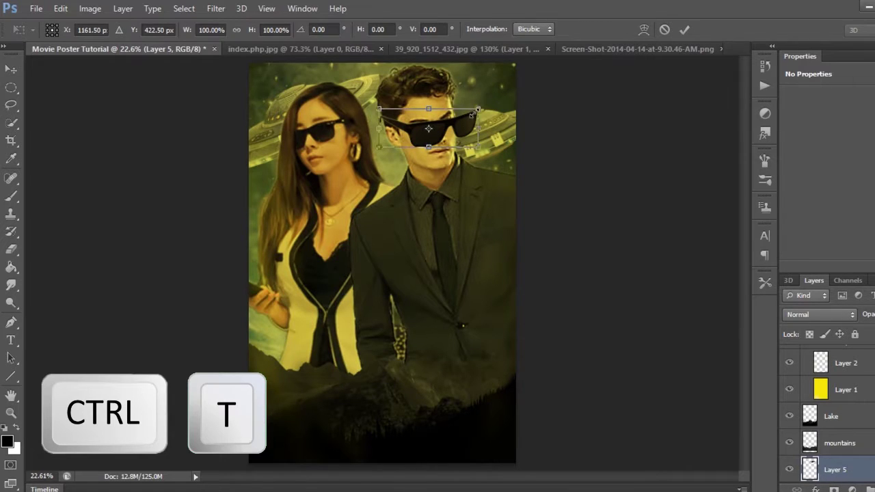
{"action": "left_click_drag", "start_coordinate": [477, 110], "coordinate": [455, 108]}
{"action": "left_click_drag", "start_coordinate": [379, 121], "coordinate": [425, 126]}
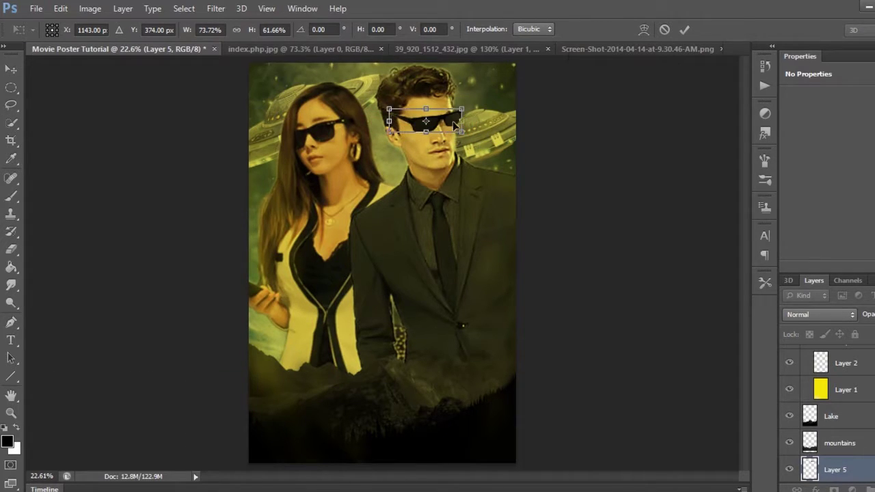
{"action": "left_click", "coordinate": [684, 29]}
Reposition the sunglasses so the lenses sit over the man's eyes
{"action": "key", "text": "z"}
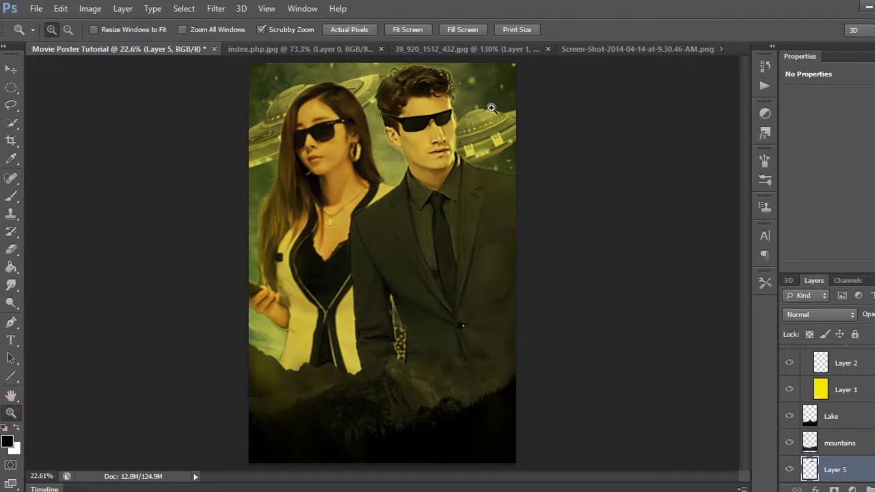
{"action": "left_click", "coordinate": [439, 113]}
{"action": "left_click_drag", "start_coordinate": [440, 113], "coordinate": [433, 114]}
{"action": "left_click", "coordinate": [11, 69]}
{"action": "left_click_drag", "start_coordinate": [295, 159], "coordinate": [324, 173]}
Warp the sunglasses so the arm reaches the man's ear and the frame follows the shape of his face
{"action": "key", "text": "ctrl+t"}
{"action": "left_click", "coordinate": [644, 30]}
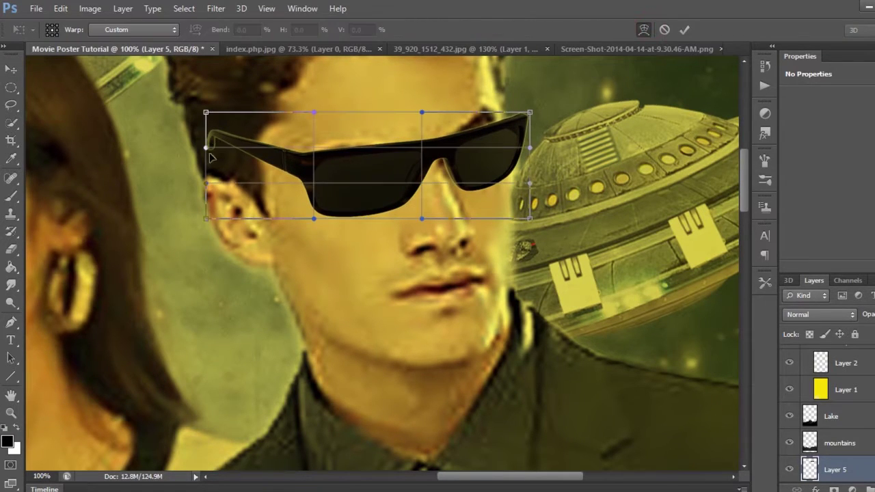
{"action": "left_click_drag", "start_coordinate": [213, 140], "coordinate": [206, 186]}
{"action": "left_click_drag", "start_coordinate": [371, 170], "coordinate": [366, 162]}
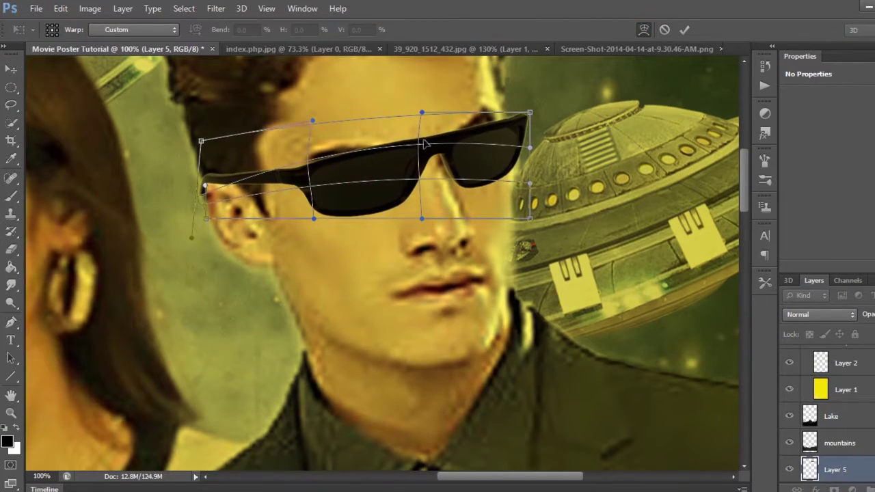
{"action": "left_click_drag", "start_coordinate": [530, 112], "coordinate": [507, 112]}
{"action": "left_click_drag", "start_coordinate": [371, 202], "coordinate": [376, 213]}
{"action": "left_click_drag", "start_coordinate": [351, 159], "coordinate": [344, 152]}
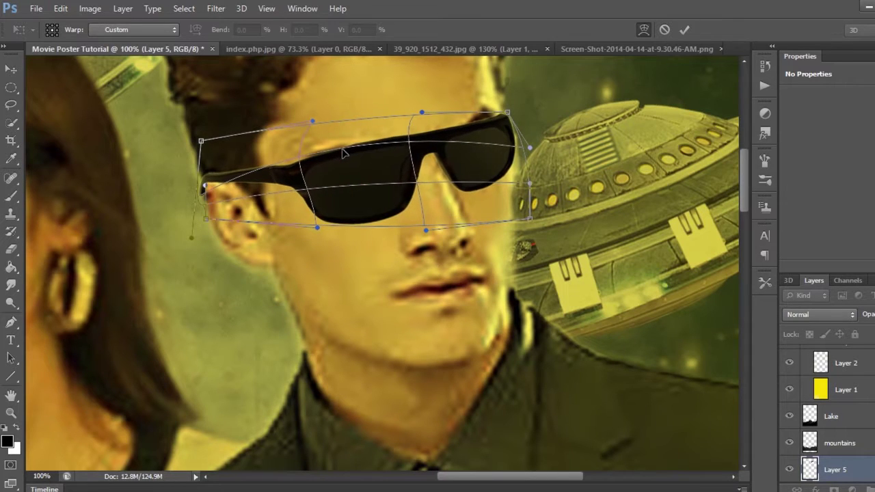
{"action": "left_click", "coordinate": [685, 31]}
Erase the light fringe around the sunglasses' arm near the ear with a 9 px eraser
{"action": "key", "text": "z"}
{"action": "left_click", "coordinate": [229, 168]}
{"action": "left_click", "coordinate": [242, 169]}
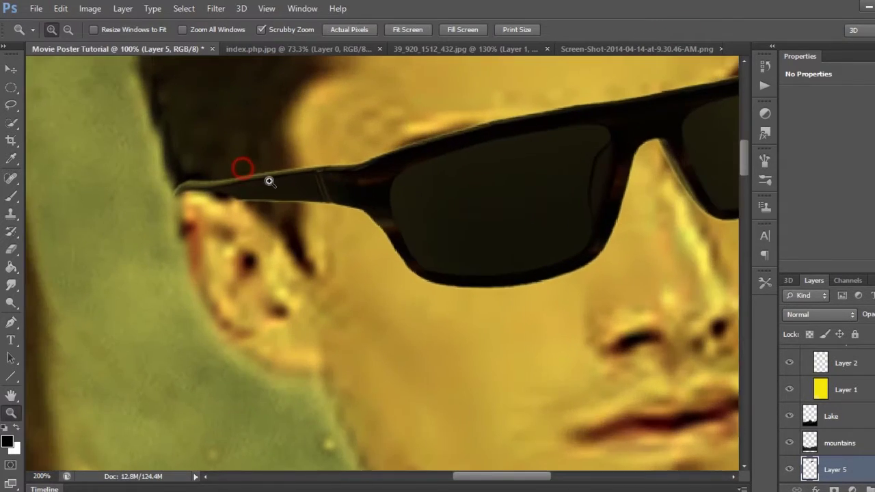
{"action": "left_click", "coordinate": [11, 249]}
{"action": "key", "text": "bracketleft"}
{"action": "key", "text": "bracketleft"}
{"action": "key", "text": "bracketleft"}
{"action": "key", "text": "bracketleft"}
{"action": "key", "text": "bracketleft"}
{"action": "key", "text": "bracketleft"}
{"action": "key", "text": "bracketleft"}
{"action": "key", "text": "bracketleft"}
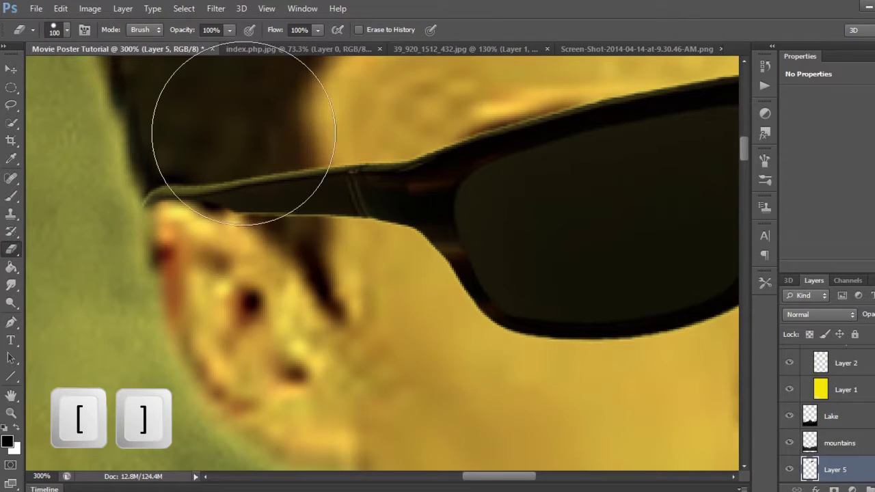
{"action": "key", "text": "bracketleft"}
{"action": "key", "text": "bracketleft"}
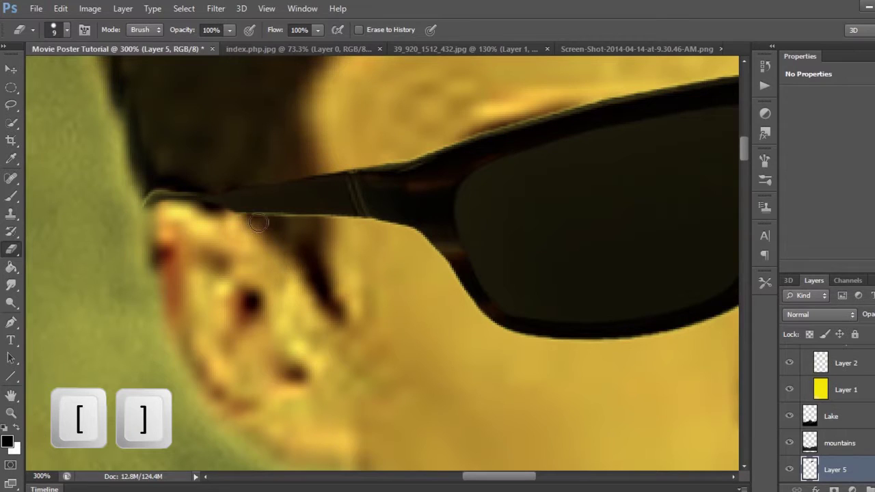
{"action": "left_click_drag", "start_coordinate": [258, 223], "coordinate": [361, 224]}
{"action": "key", "text": "z"}
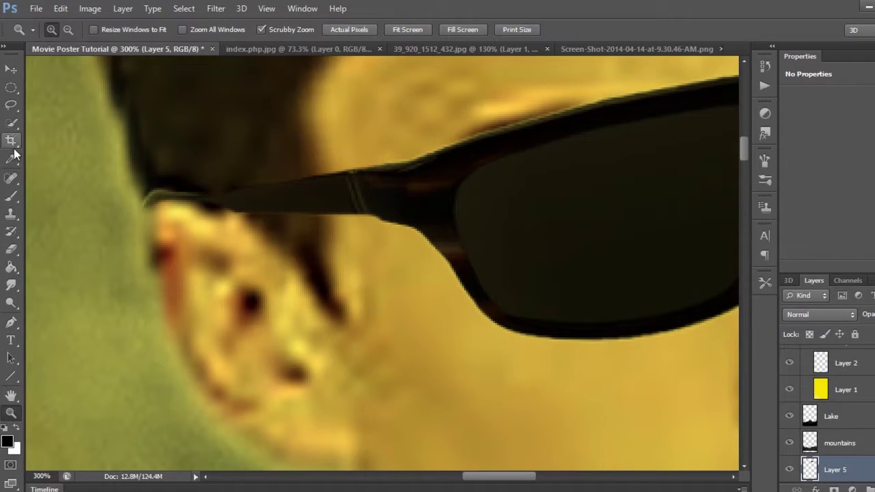
{"action": "left_click", "coordinate": [11, 249]}
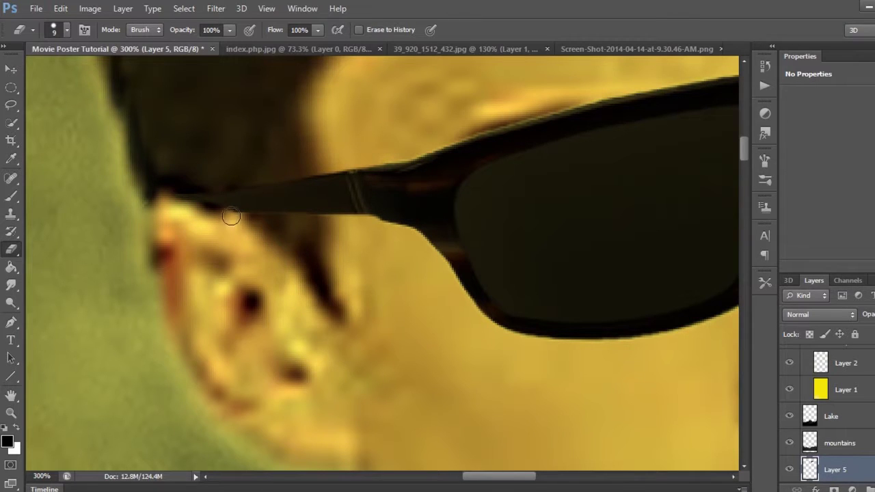
Erase the remaining light fringe along the sunglasses' upper rim and beside the nose bridge
{"action": "left_click_drag", "start_coordinate": [304, 167], "coordinate": [534, 126]}
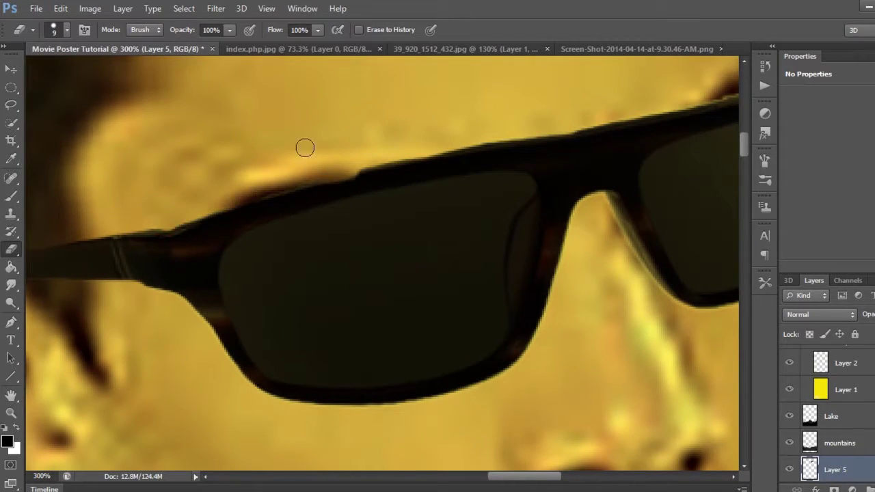
{"action": "left_click_drag", "start_coordinate": [301, 173], "coordinate": [163, 223]}
{"action": "scroll", "coordinate": [615, 200], "scroll_direction": "right", "scroll_amount": 3}
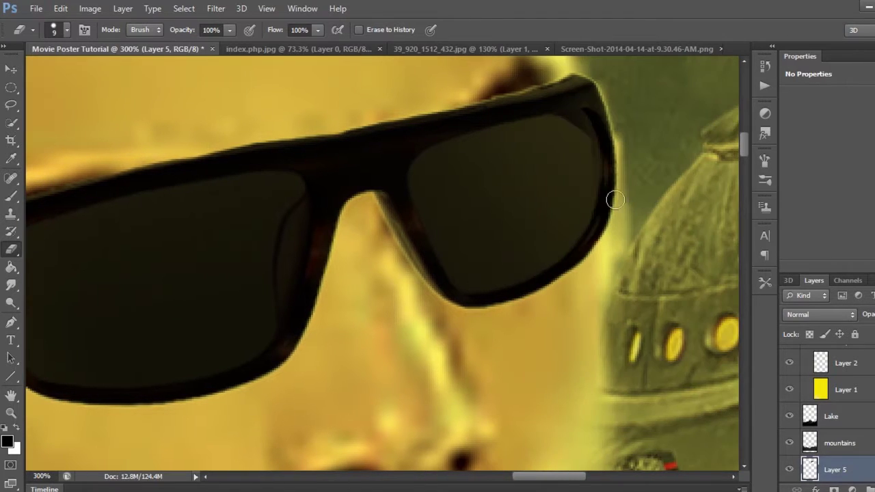
{"action": "left_click_drag", "start_coordinate": [379, 223], "coordinate": [430, 297]}
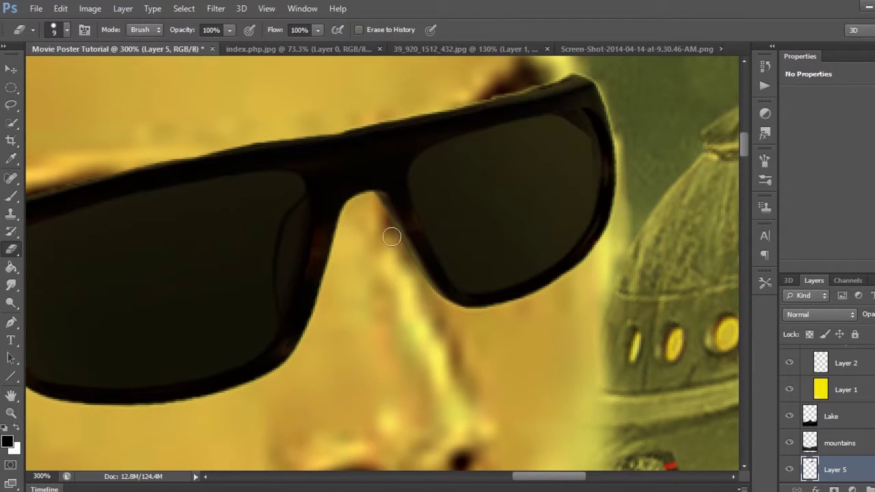
{"action": "scroll", "coordinate": [479, 185], "scroll_direction": "up", "scroll_amount": 2}
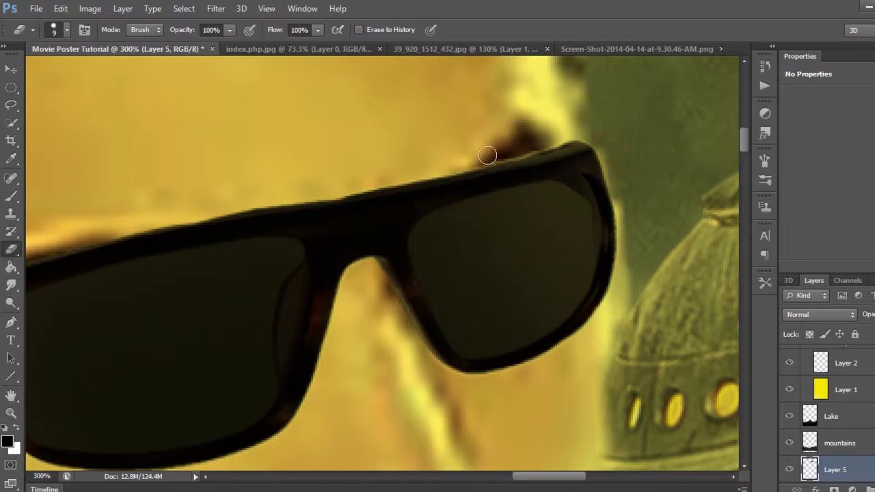
{"action": "left_click_drag", "start_coordinate": [488, 155], "coordinate": [589, 139]}
{"action": "left_click_drag", "start_coordinate": [364, 185], "coordinate": [510, 154]}
{"action": "left_click_drag", "start_coordinate": [353, 186], "coordinate": [347, 188]}
Enlarge the placed ALIEN image to about 213% by 195% at the poster's lower centre and move its layer above Lake
{"action": "key", "text": "z"}
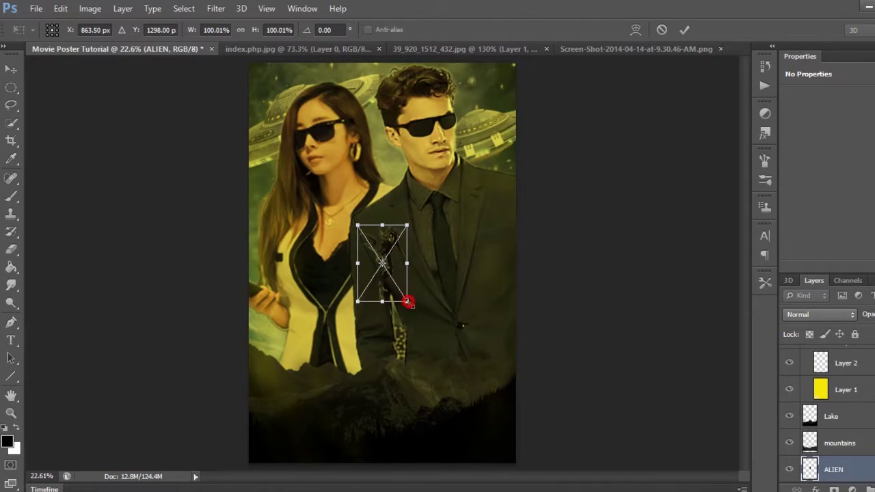
{"action": "left_click_drag", "start_coordinate": [407, 302], "coordinate": [457, 372]}
{"action": "left_click_drag", "start_coordinate": [439, 295], "coordinate": [439, 397]}
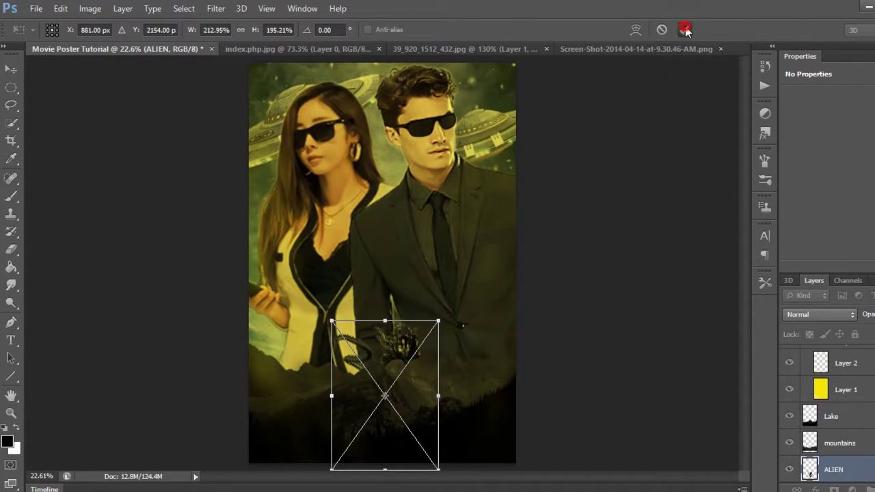
{"action": "left_click", "coordinate": [686, 30]}
{"action": "left_click_drag", "start_coordinate": [855, 472], "coordinate": [855, 414]}
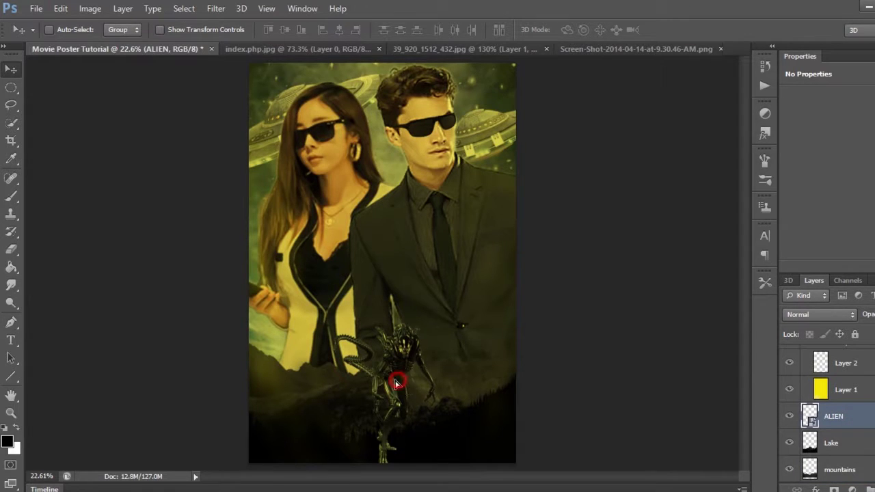
{"action": "left_click_drag", "start_coordinate": [397, 383], "coordinate": [391, 386]}
Place the second alien image in the poster's lower-left corner at about 153% by 175%, and duplicate it below the ALIEN layer
{"action": "left_click_drag", "start_coordinate": [75, 479], "coordinate": [383, 254]}
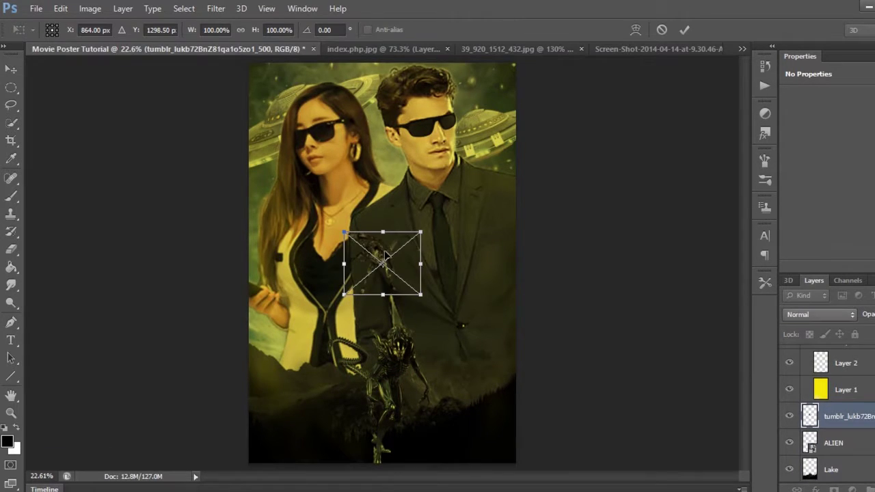
{"action": "left_click_drag", "start_coordinate": [422, 294], "coordinate": [342, 409]}
{"action": "key", "text": "ctrl+j"}
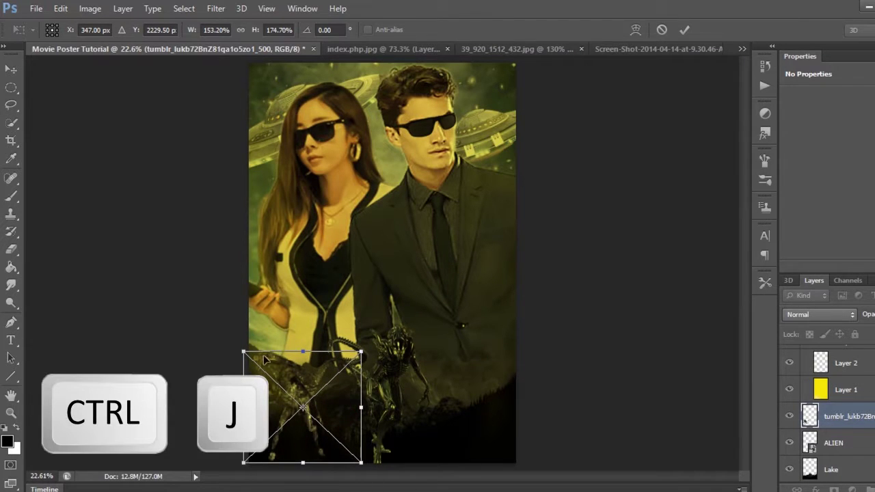
{"action": "left_click", "coordinate": [686, 30]}
{"action": "left_click_drag", "start_coordinate": [848, 416], "coordinate": [854, 457]}
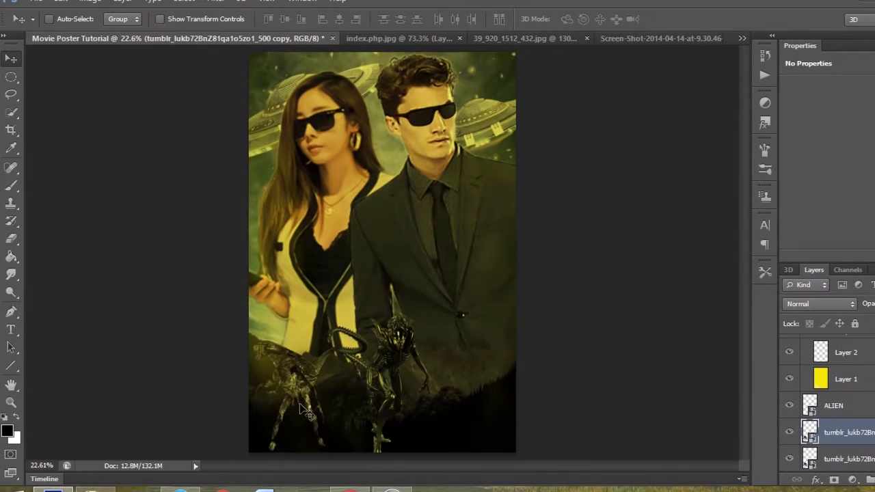
Mirror the duplicated alien horizontally and position it in the poster's lower-right corner
{"action": "left_click_drag", "start_coordinate": [305, 411], "coordinate": [484, 413]}
{"action": "key", "text": "ctrl+t"}
{"action": "left_click_drag", "start_coordinate": [535, 395], "coordinate": [322, 410]}
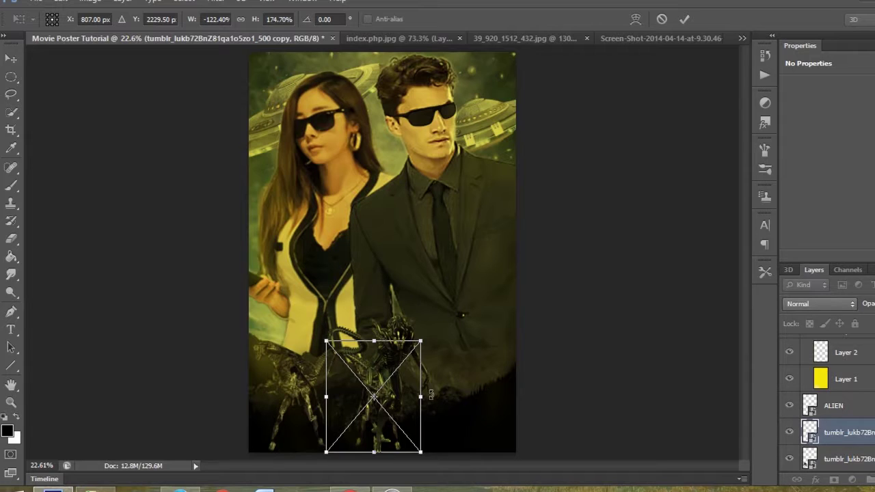
{"action": "left_click_drag", "start_coordinate": [419, 400], "coordinate": [430, 398]}
{"action": "left_click_drag", "start_coordinate": [381, 374], "coordinate": [471, 384]}
{"action": "left_click", "coordinate": [685, 19]}
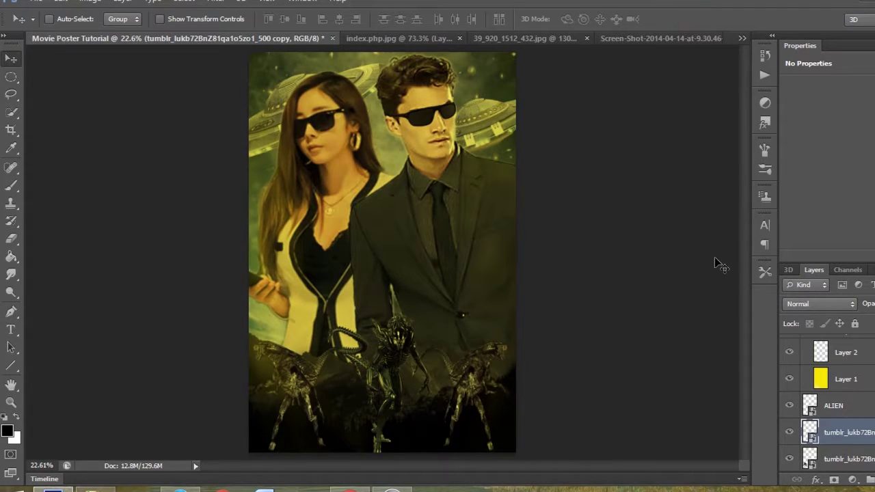
Shift the central alien slightly down and the woman toward the poster's left edge
{"action": "left_click", "coordinate": [830, 406]}
{"action": "left_click_drag", "start_coordinate": [376, 357], "coordinate": [376, 364]}
{"action": "mouse_move", "coordinate": [297, 246]}
{"action": "left_mouse_down", "text": "ctrl"}
{"action": "mouse_move", "coordinate": [288, 248]}
{"action": "mouse_move", "coordinate": [299, 253]}
{"action": "left_mouse_up", "text": "ctrl"}
{"action": "left_click", "coordinate": [410, 342], "text": "ctrl"}
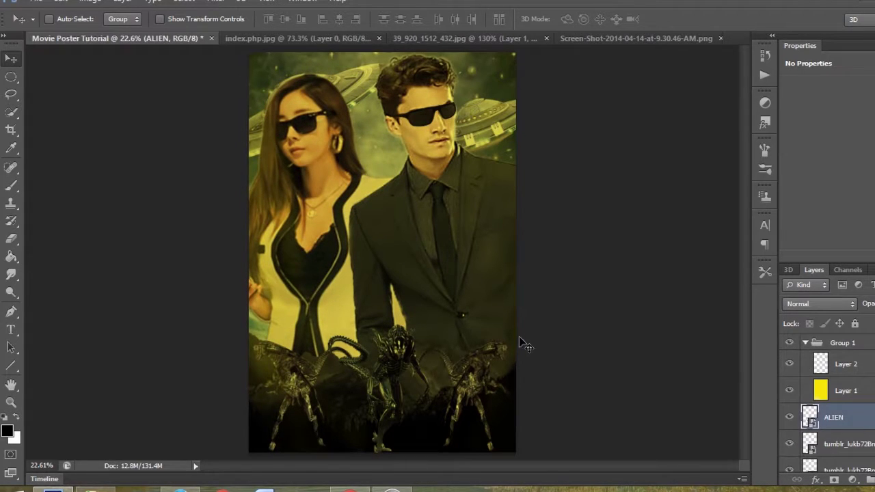
Add the title text "ALIEN SQUAD" in Agency FB Bold above the aliens and set its size to 400 pt
{"action": "left_click", "coordinate": [11, 330]}
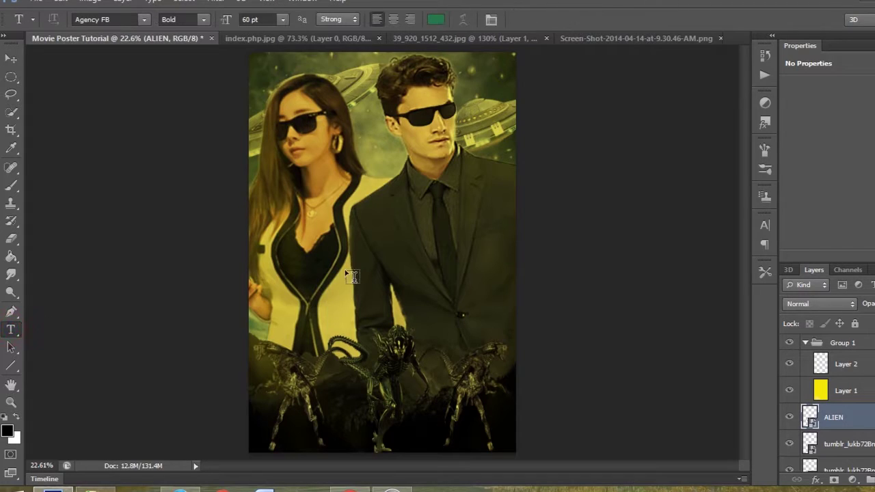
{"action": "left_click", "coordinate": [283, 307]}
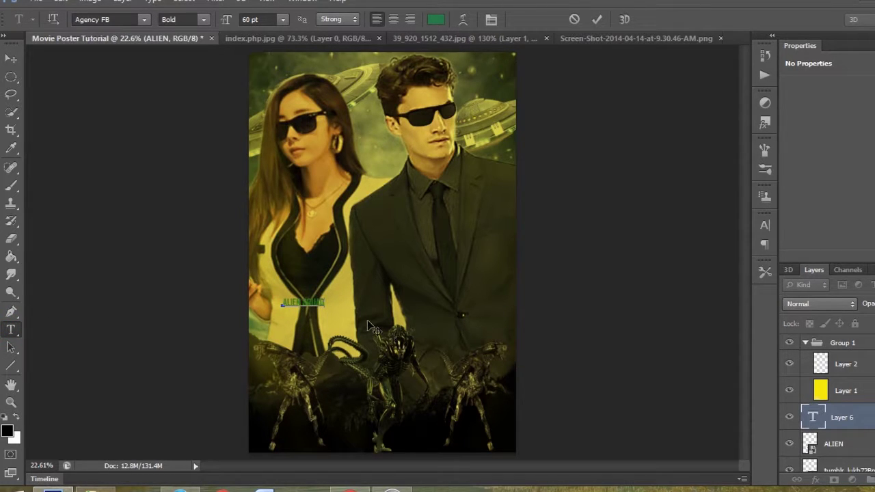
{"action": "triple_click", "coordinate": [308, 300]}
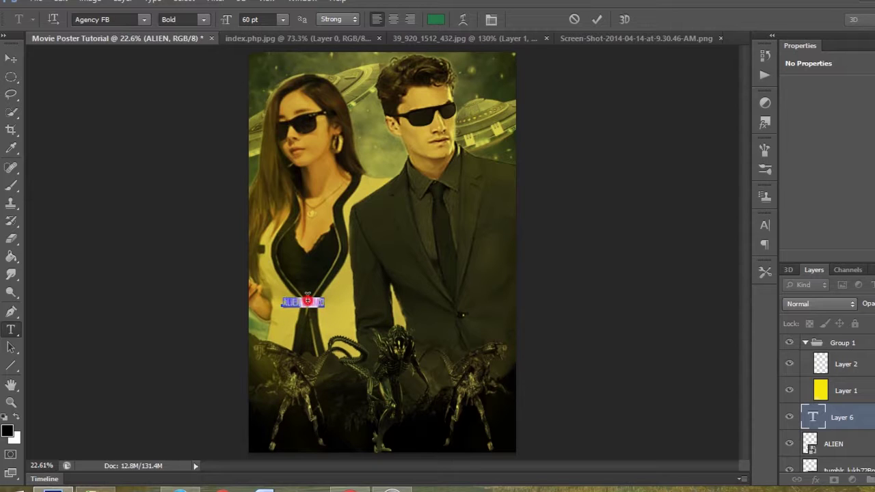
{"action": "left_click", "coordinate": [765, 225]}
{"action": "left_click", "coordinate": [640, 252]}
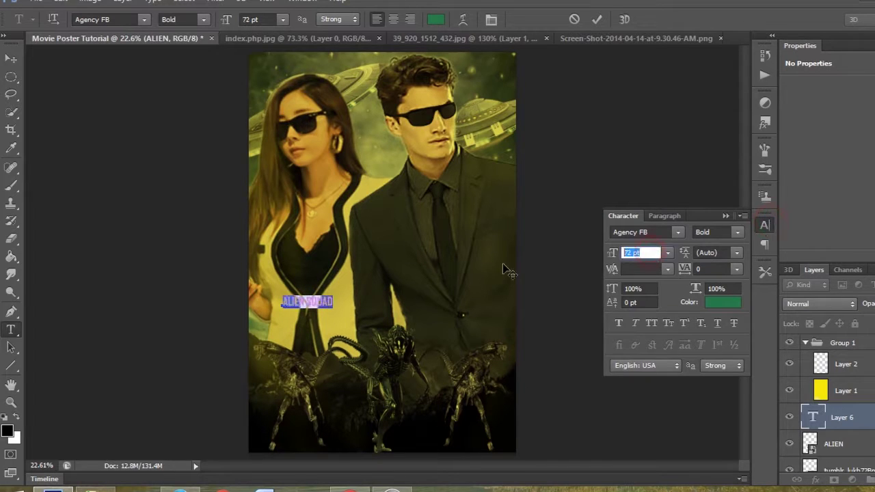
{"action": "type", "text": "200"}
{"action": "key", "text": "Return"}
{"action": "key", "text": "BackSpace"}
{"action": "key", "text": "BackSpace"}
{"action": "key", "text": "BackSpace"}
{"action": "type", "text": "400"}
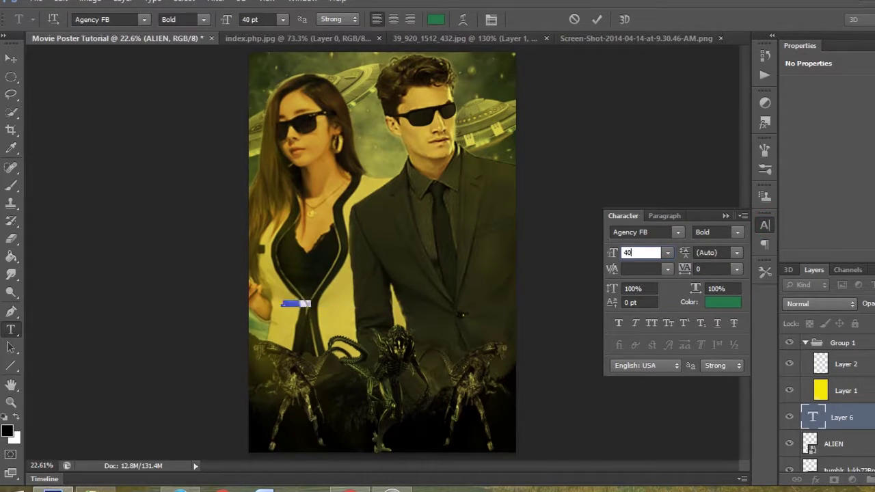
{"action": "key", "text": "Return"}
Reposition and resize the ALIEN SQUAD title so it spans the full width of the poster just above the aliens
{"action": "left_click", "coordinate": [9, 56]}
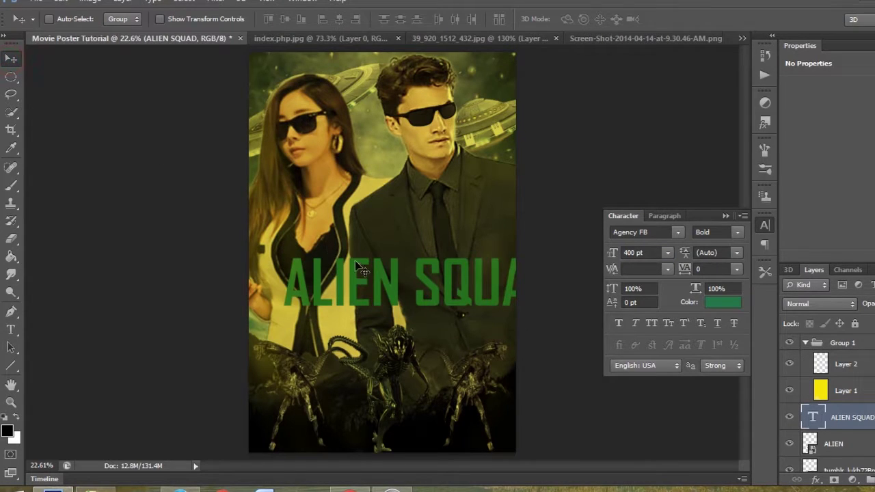
{"action": "key", "text": "ctrl+t"}
{"action": "left_click_drag", "start_coordinate": [351, 272], "coordinate": [324, 287]}
{"action": "key", "text": "ctrl+t"}
{"action": "left_click_drag", "start_coordinate": [523, 333], "coordinate": [487, 305]}
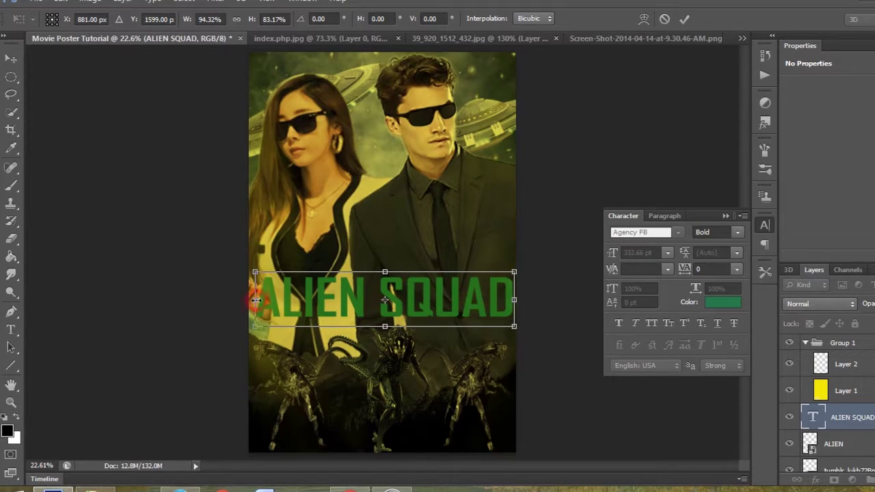
{"action": "left_click_drag", "start_coordinate": [257, 300], "coordinate": [248, 299]}
{"action": "left_click_drag", "start_coordinate": [514, 301], "coordinate": [515, 301]}
{"action": "key", "text": "Return"}
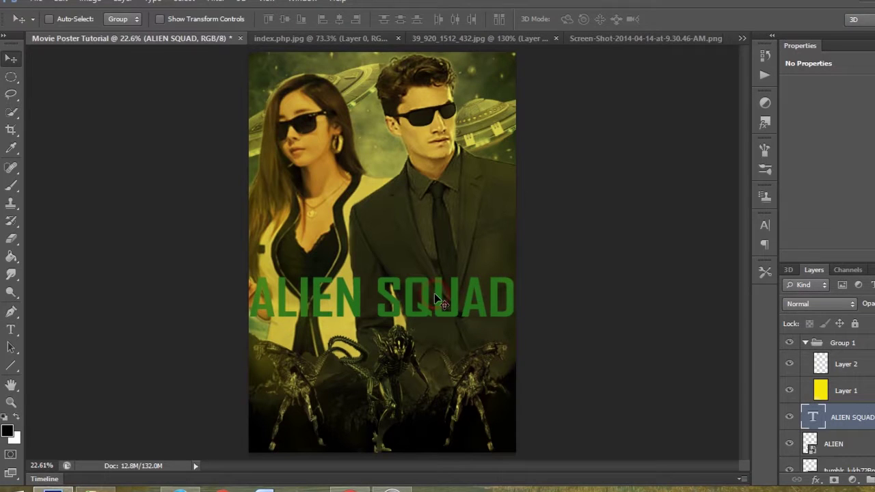
Stretch the ALIEN SQUAD title vertically to about 132% height and reposition it just above the aliens
{"action": "key", "text": "ctrl+t"}
{"action": "left_click_drag", "start_coordinate": [383, 270], "coordinate": [402, 294]}
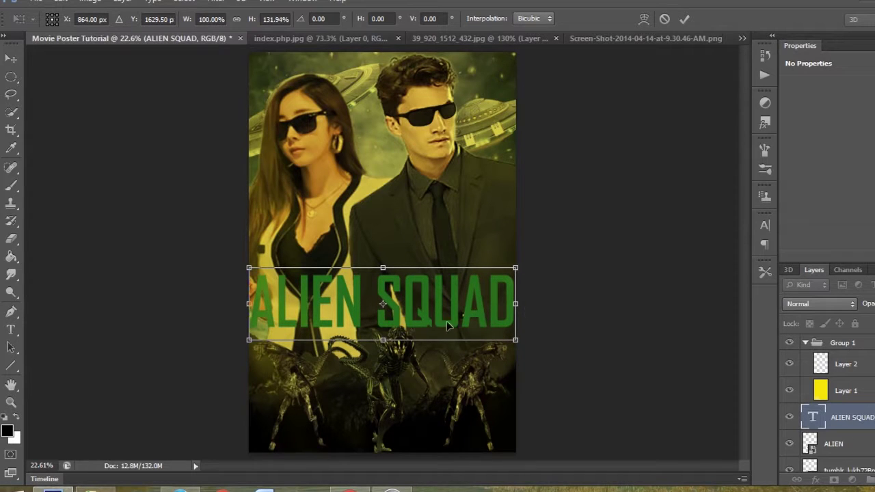
{"action": "left_click_drag", "start_coordinate": [441, 318], "coordinate": [442, 313]}
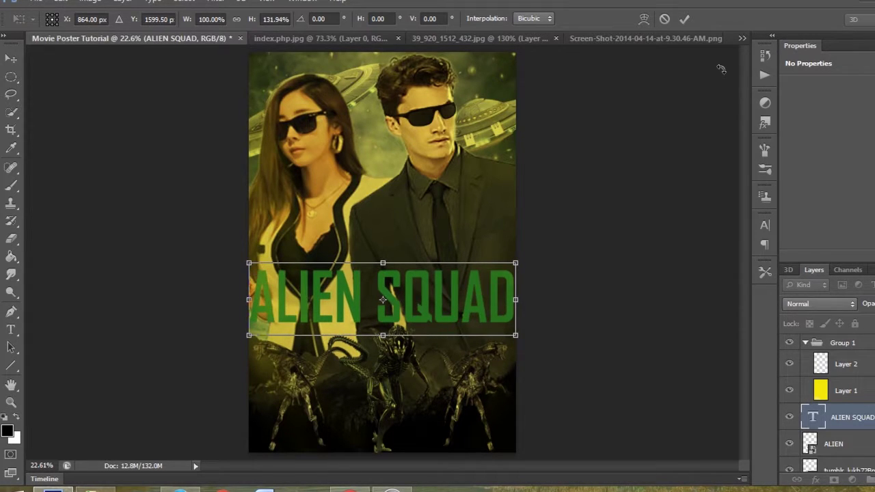
{"action": "left_click", "coordinate": [684, 22]}
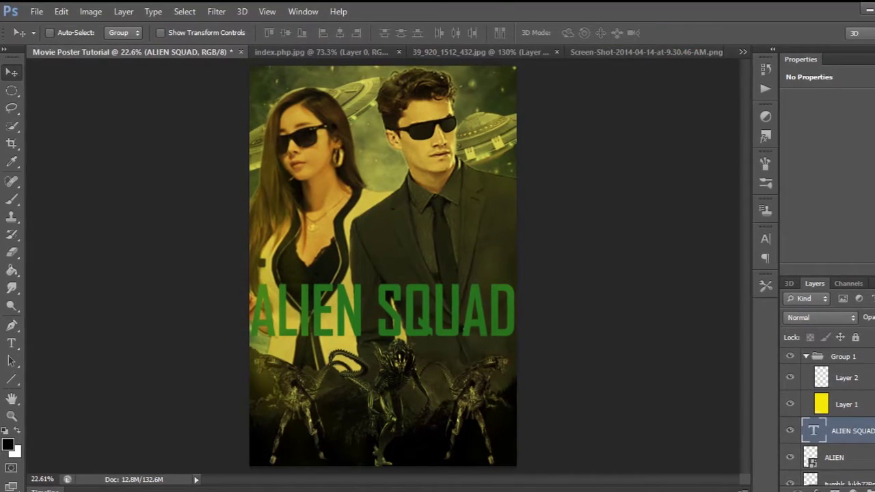
Add a smooth inner Bevel & Emboss effect to the ALIEN SQUAD title with 602% depth and 38 px size
{"action": "double_click", "coordinate": [858, 417]}
{"action": "key", "text": "Return"}
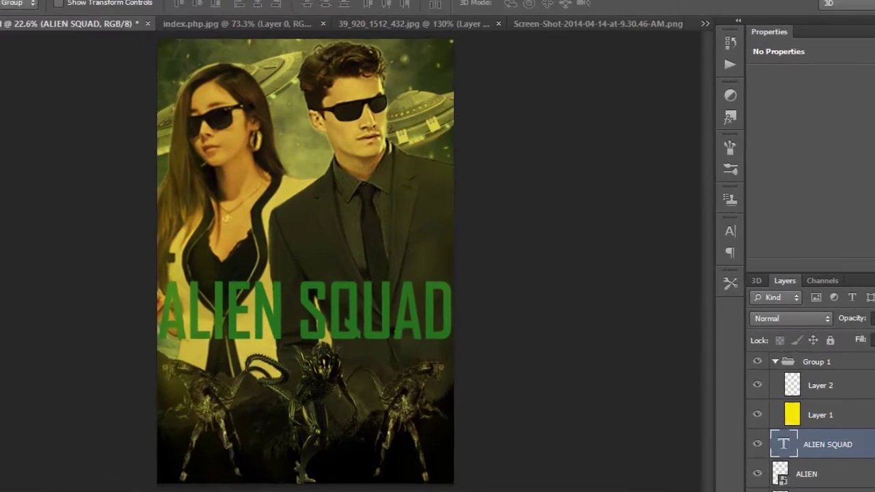
{"action": "double_click", "coordinate": [866, 449]}
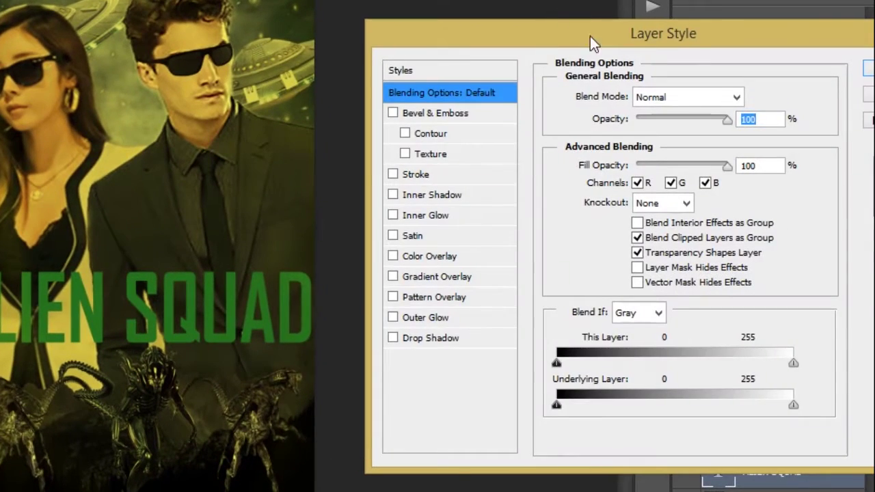
{"action": "left_click_drag", "start_coordinate": [593, 42], "coordinate": [558, 65]}
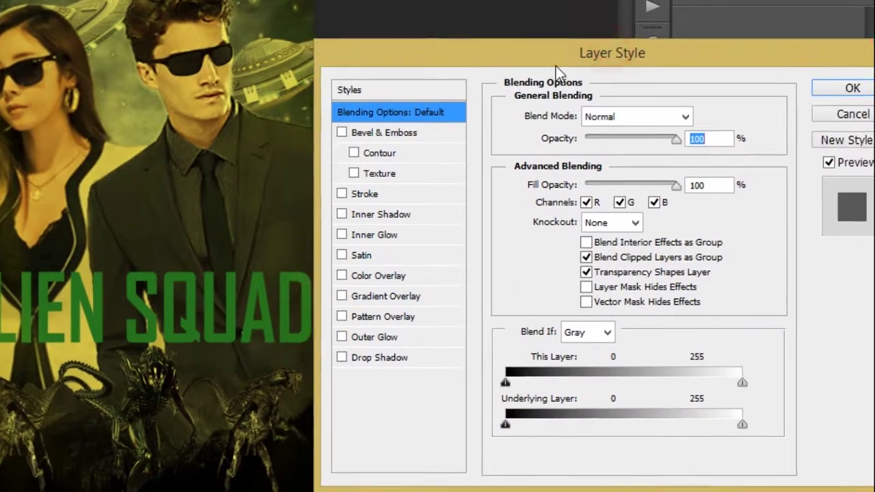
{"action": "left_click", "coordinate": [387, 139]}
{"action": "mouse_move", "coordinate": [478, 60]}
{"action": "left_mouse_down"}
{"action": "mouse_move", "coordinate": [495, 61]}
{"action": "mouse_move", "coordinate": [489, 54]}
{"action": "left_mouse_up"}
{"action": "left_click_drag", "start_coordinate": [605, 162], "coordinate": [665, 173]}
{"action": "left_click_drag", "start_coordinate": [612, 199], "coordinate": [628, 205]}
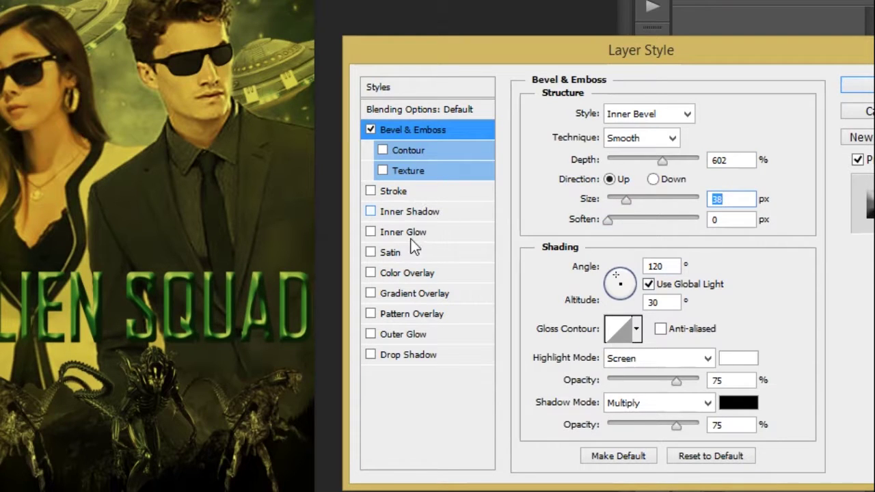
Add a thickened black outside stroke and a linear gradient overlay using the Blue 2 preset to the title
{"action": "left_click", "coordinate": [392, 191]}
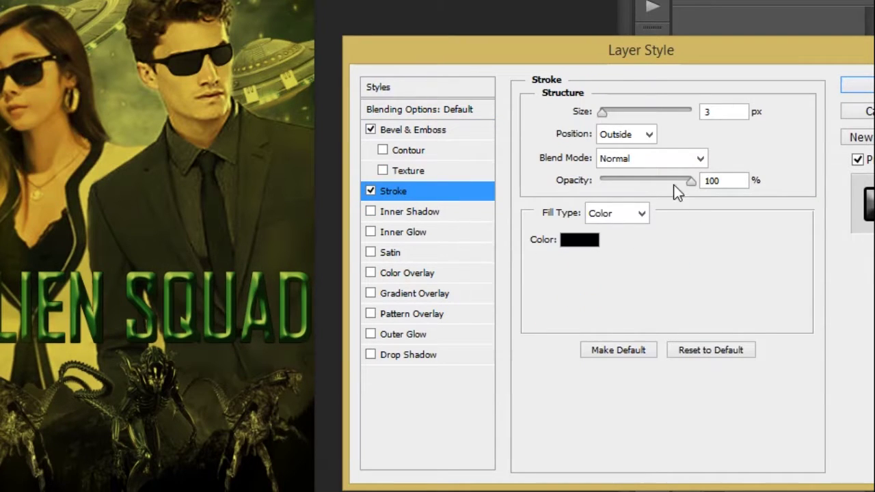
{"action": "left_click_drag", "start_coordinate": [603, 110], "coordinate": [616, 114]}
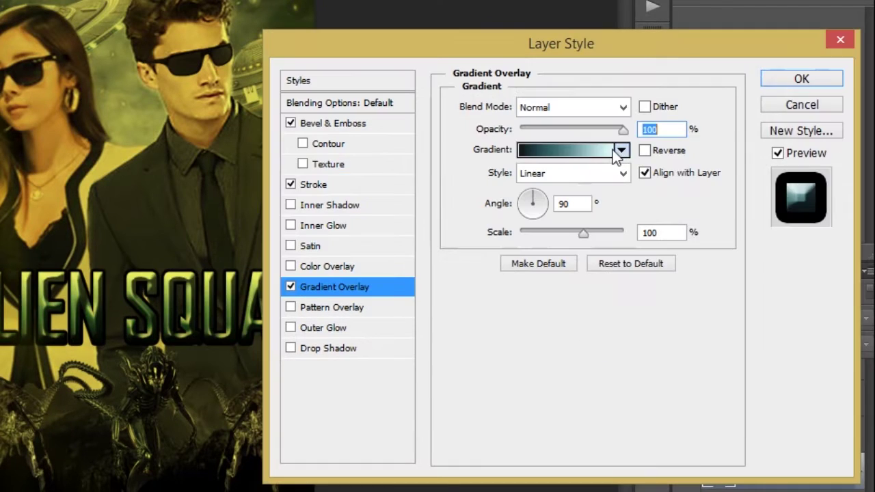
{"action": "left_click", "coordinate": [596, 157]}
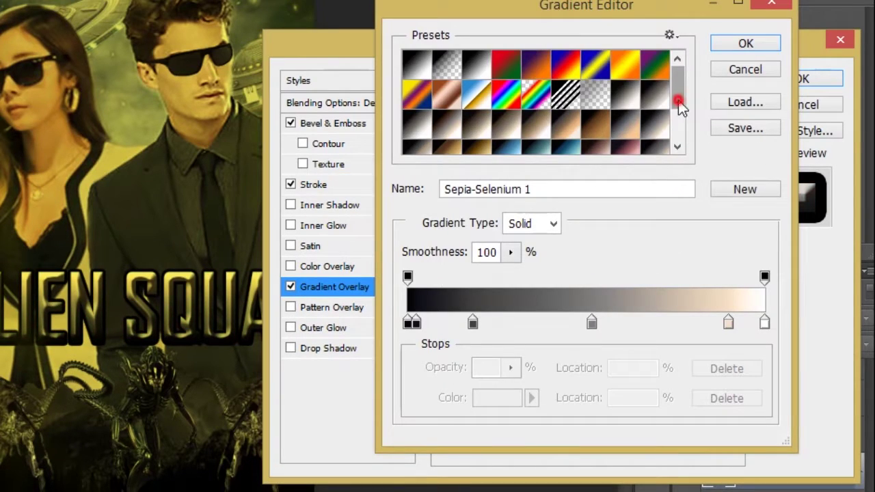
{"action": "left_click_drag", "start_coordinate": [682, 108], "coordinate": [681, 144]}
{"action": "left_click", "coordinate": [540, 86]}
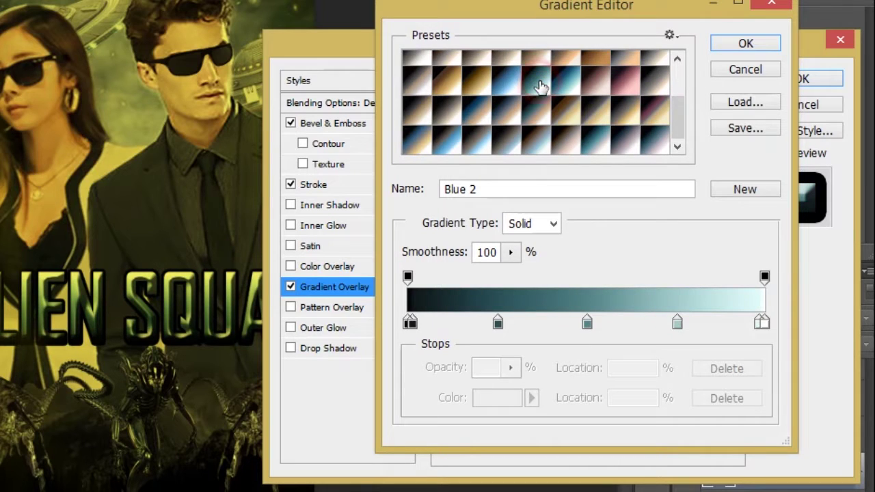
Recolour the gradient's white end stop at location 100% to a light blue
{"action": "left_click", "coordinate": [762, 323]}
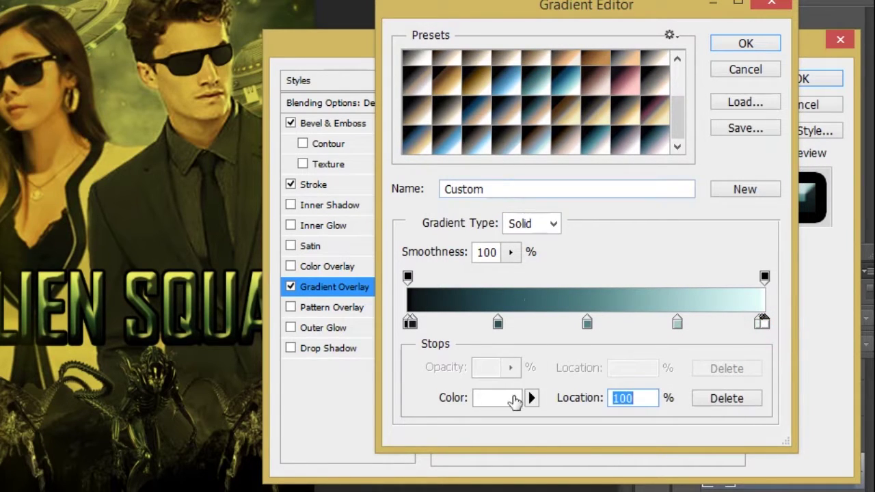
{"action": "left_click", "coordinate": [515, 399]}
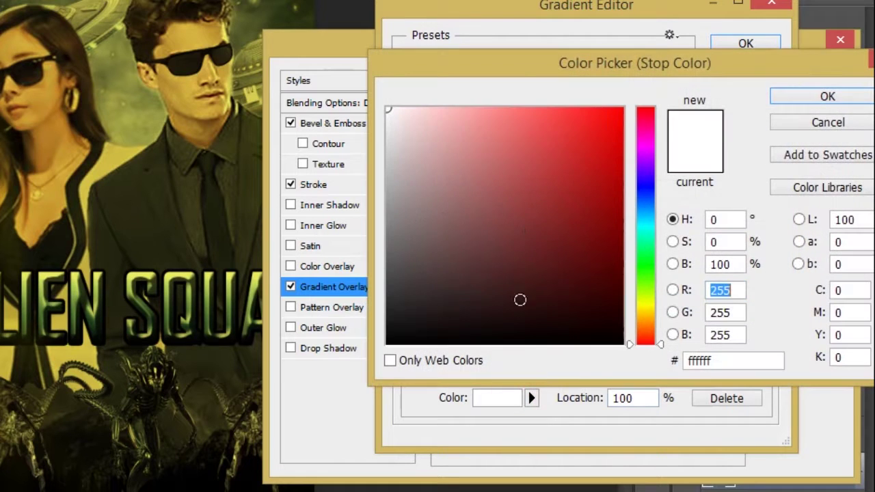
{"action": "left_click_drag", "start_coordinate": [567, 160], "coordinate": [624, 176]}
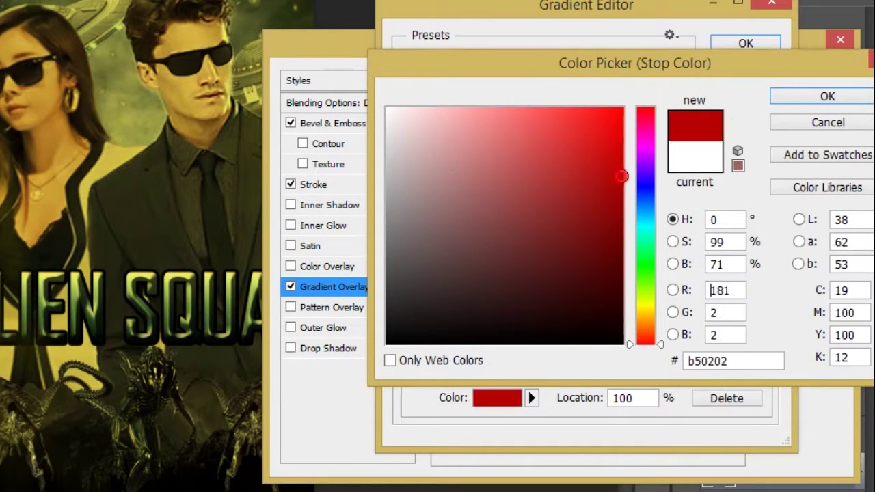
{"action": "left_click", "coordinate": [645, 190]}
{"action": "left_click", "coordinate": [486, 173]}
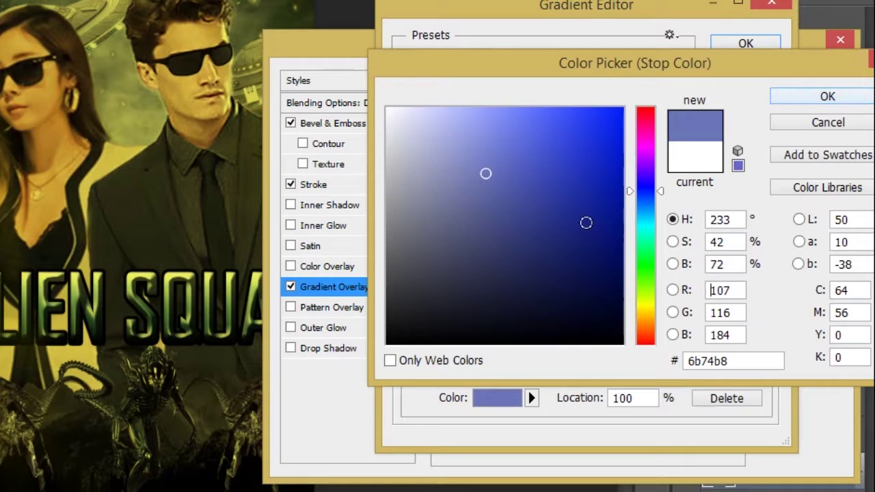
{"action": "left_click_drag", "start_coordinate": [645, 230], "coordinate": [646, 203]}
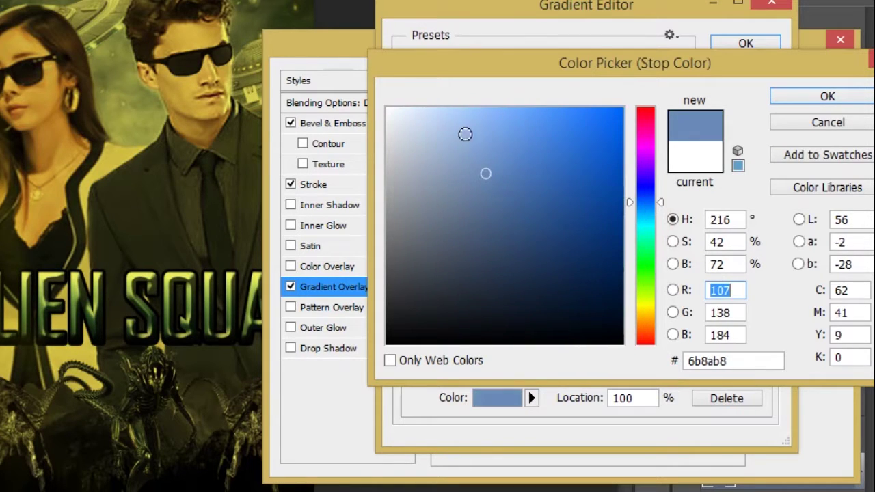
{"action": "left_click", "coordinate": [478, 135]}
{"action": "left_click", "coordinate": [781, 97]}
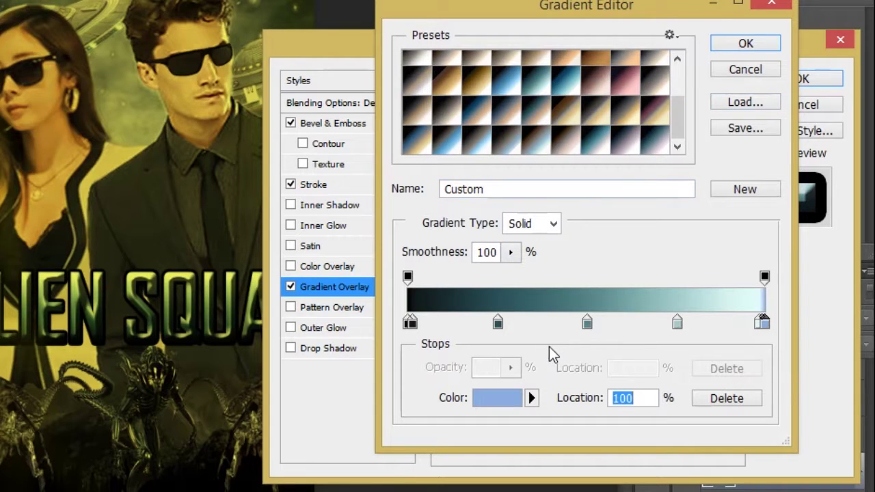
Move the gradient's pale cyan stop to the dark end, remove the light green stop, and apply the title's layer style
{"action": "left_click_drag", "start_coordinate": [760, 325], "coordinate": [601, 328]}
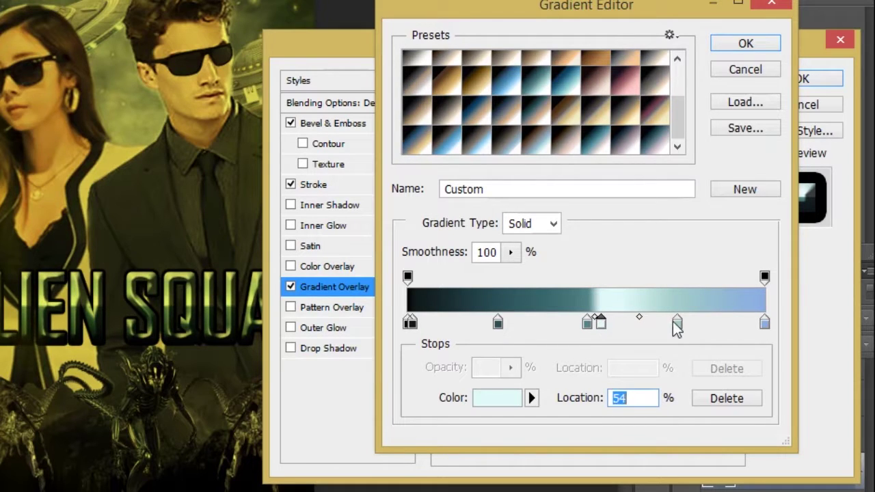
{"action": "left_click_drag", "start_coordinate": [677, 328], "coordinate": [596, 338]}
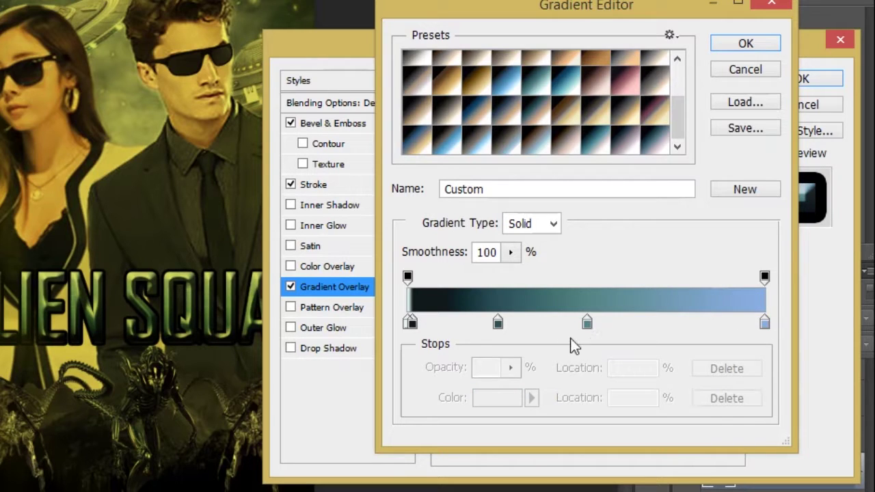
{"action": "left_click", "coordinate": [746, 43]}
{"action": "left_click", "coordinate": [793, 79]}
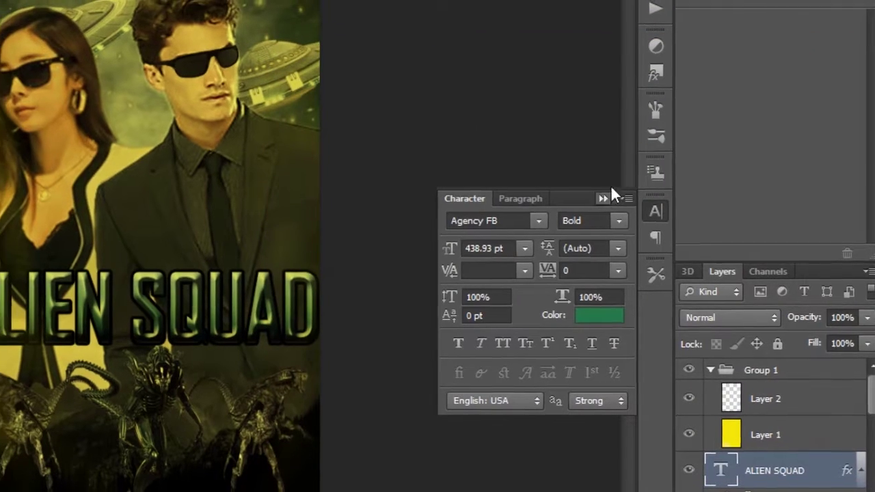
{"action": "left_click", "coordinate": [601, 199]}
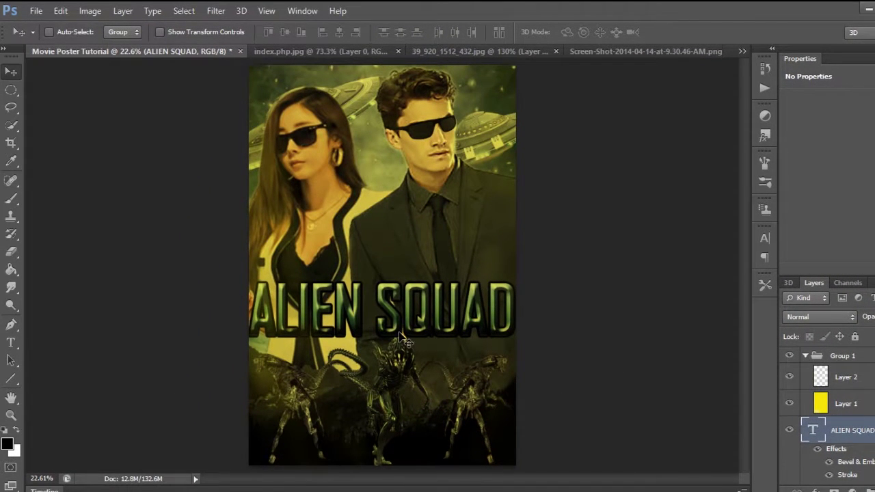
Move the ALIEN SQUAD title slightly down and lower the central alien so its head sits beneath the title
{"action": "left_click_drag", "start_coordinate": [405, 318], "coordinate": [402, 325]}
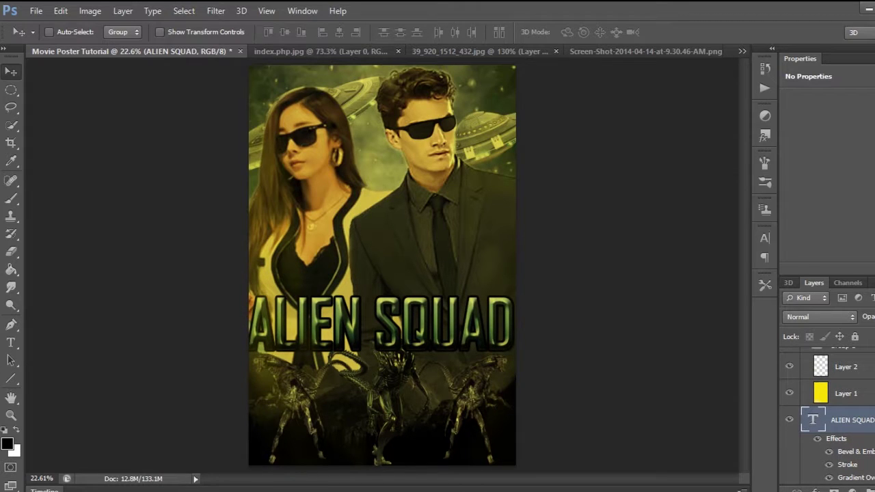
{"action": "scroll", "coordinate": [841, 424], "scroll_direction": "down", "scroll_amount": 5}
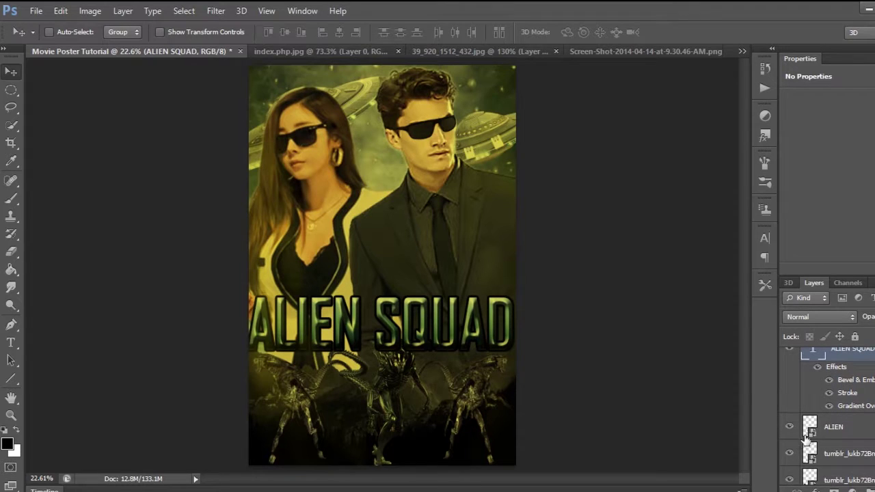
{"action": "left_click", "coordinate": [842, 426]}
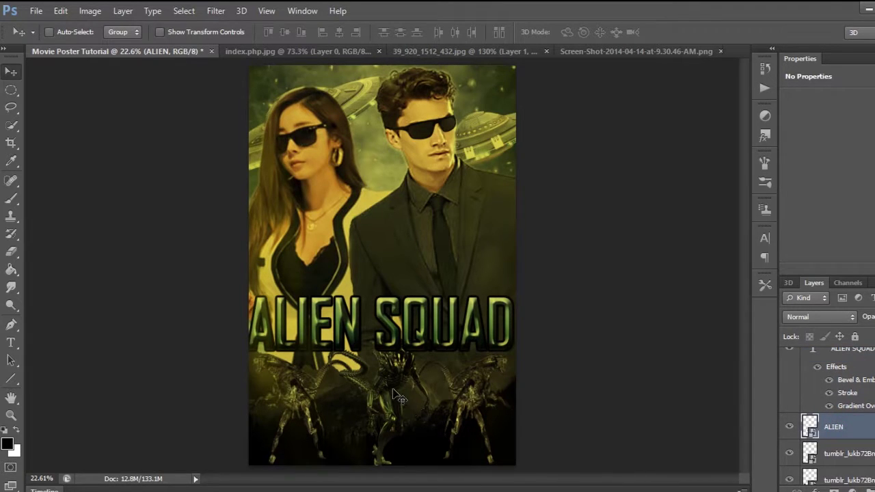
{"action": "left_click_drag", "start_coordinate": [394, 390], "coordinate": [396, 409]}
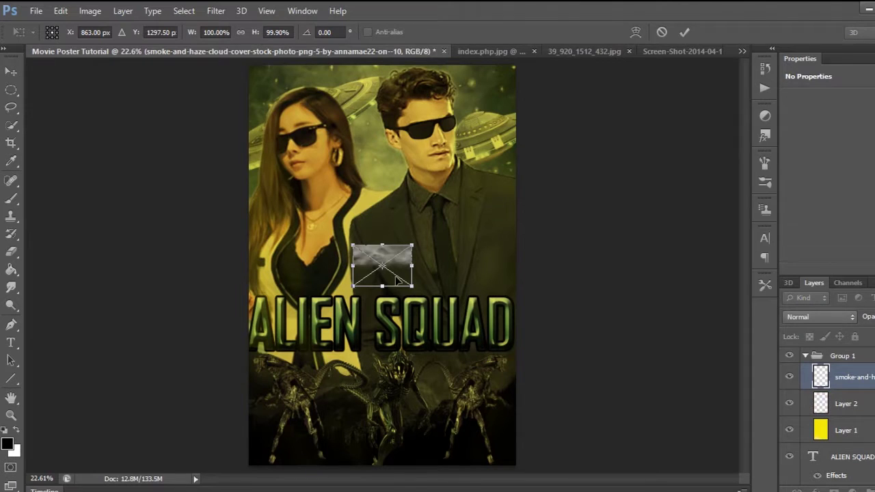
Enlarge the smoke-and-haze cloud image to about 550%, position it over the title and aliens, and slightly lower its layer opacity
{"action": "left_click_drag", "start_coordinate": [439, 313], "coordinate": [676, 472]}
{"action": "left_click_drag", "start_coordinate": [447, 274], "coordinate": [314, 202]}
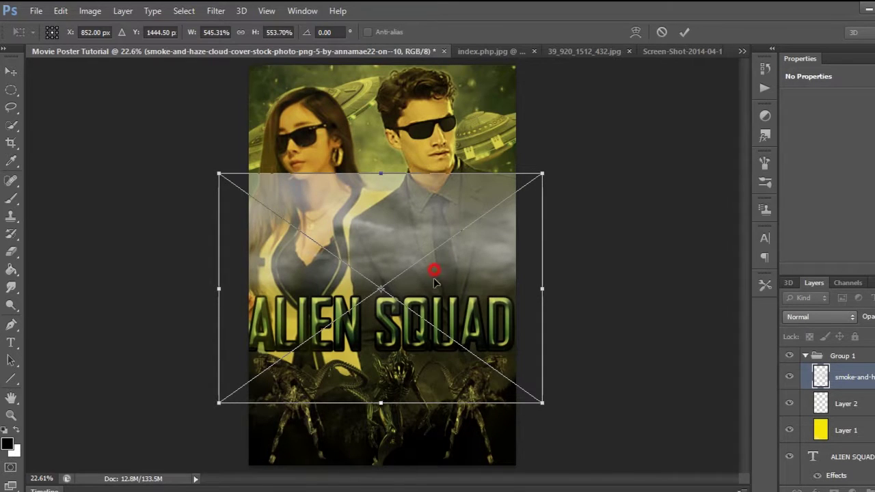
{"action": "left_click_drag", "start_coordinate": [435, 281], "coordinate": [434, 359]}
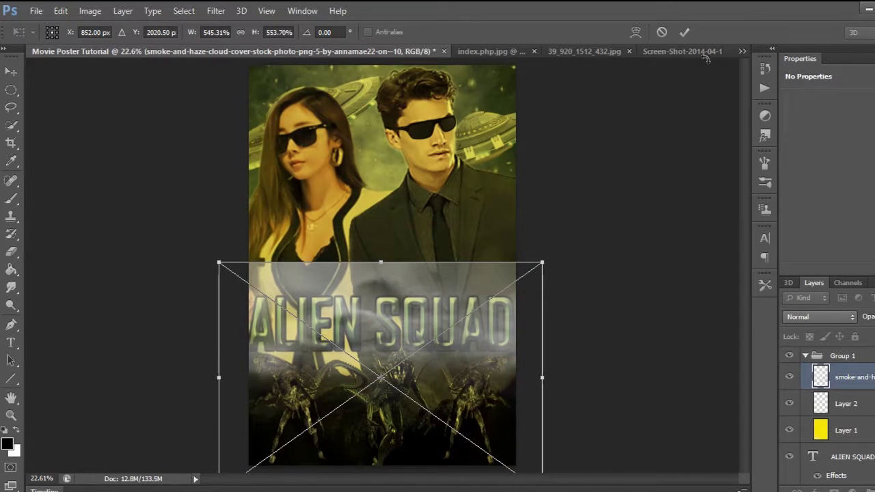
{"action": "left_click", "coordinate": [684, 31]}
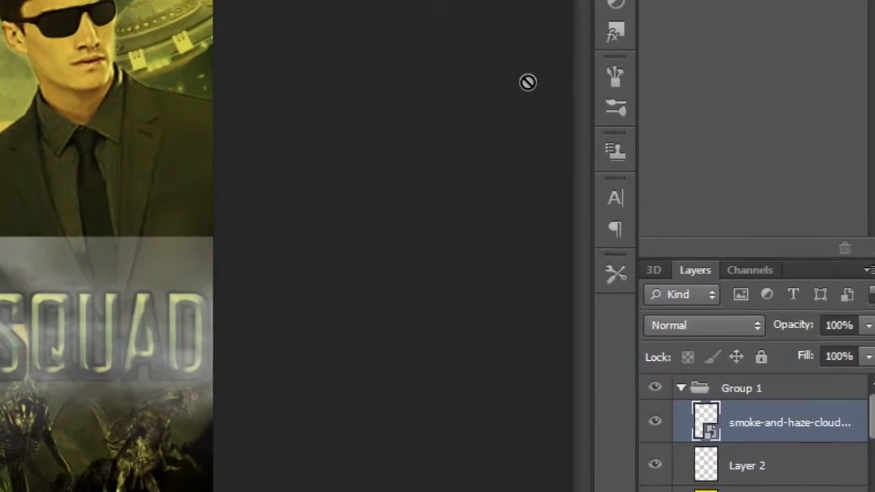
{"action": "left_click", "coordinate": [862, 328]}
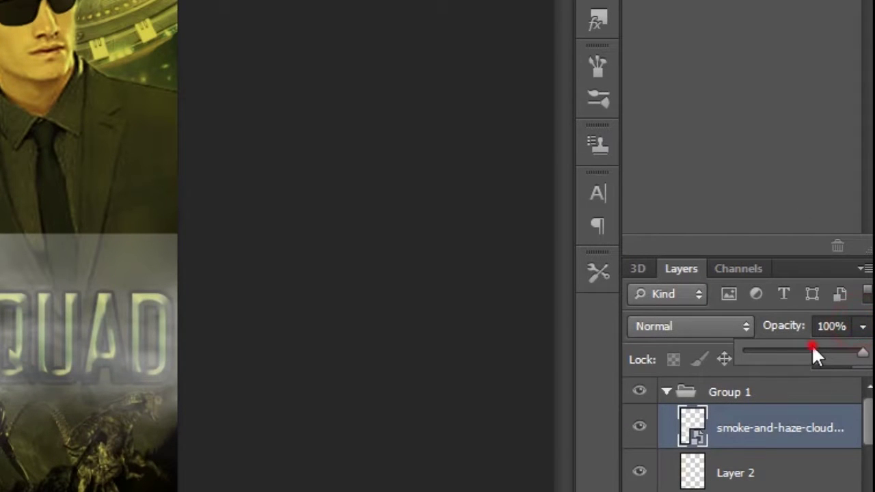
{"action": "left_click_drag", "start_coordinate": [834, 350], "coordinate": [838, 351]}
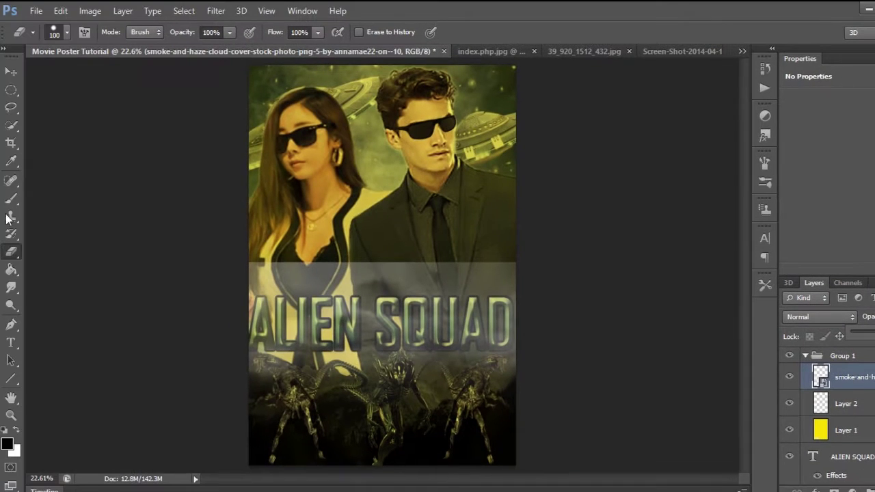
Erase the rasterized smoke layer's hard upper edge with a soft 100 px eraser at 45% opacity, and move the layer beneath the title layer
{"action": "left_click", "coordinate": [12, 253]}
{"action": "left_click", "coordinate": [65, 32]}
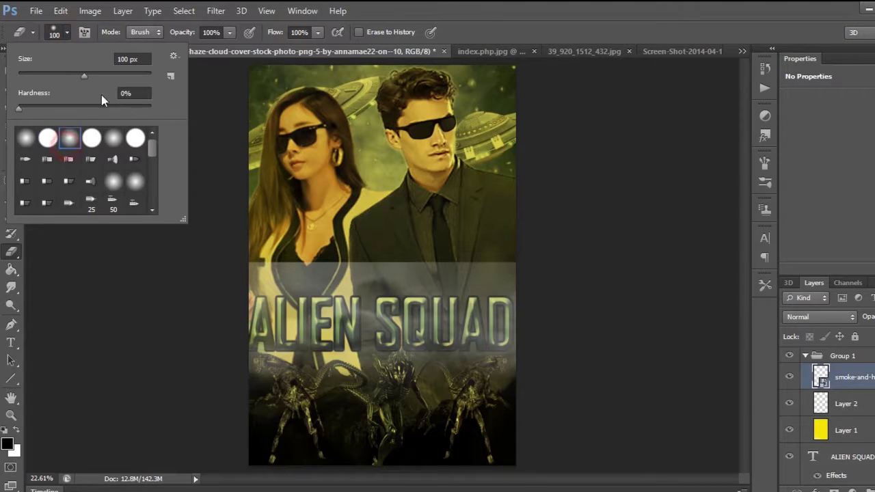
{"action": "left_click", "coordinate": [230, 32]}
{"action": "left_click", "coordinate": [192, 51]}
{"action": "left_click", "coordinate": [279, 279]}
{"action": "key", "text": "Return"}
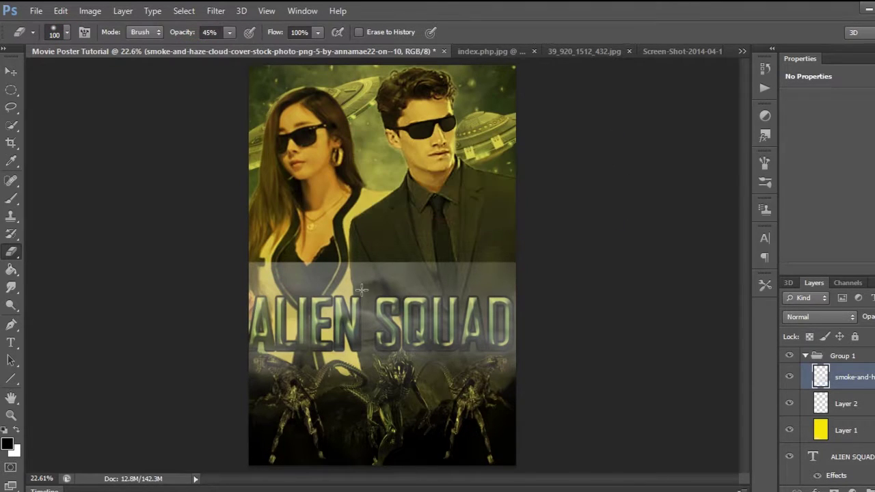
{"action": "left_click_drag", "start_coordinate": [341, 271], "coordinate": [562, 263]}
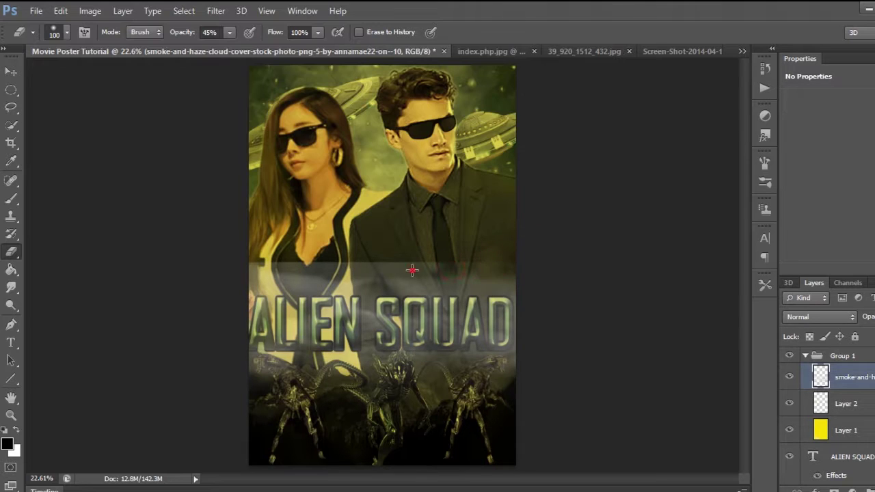
{"action": "mouse_move", "coordinate": [412, 271]}
{"action": "left_mouse_down"}
{"action": "mouse_move", "coordinate": [245, 266]}
{"action": "mouse_move", "coordinate": [499, 264]}
{"action": "mouse_move", "coordinate": [368, 280]}
{"action": "mouse_move", "coordinate": [309, 258]}
{"action": "left_mouse_up"}
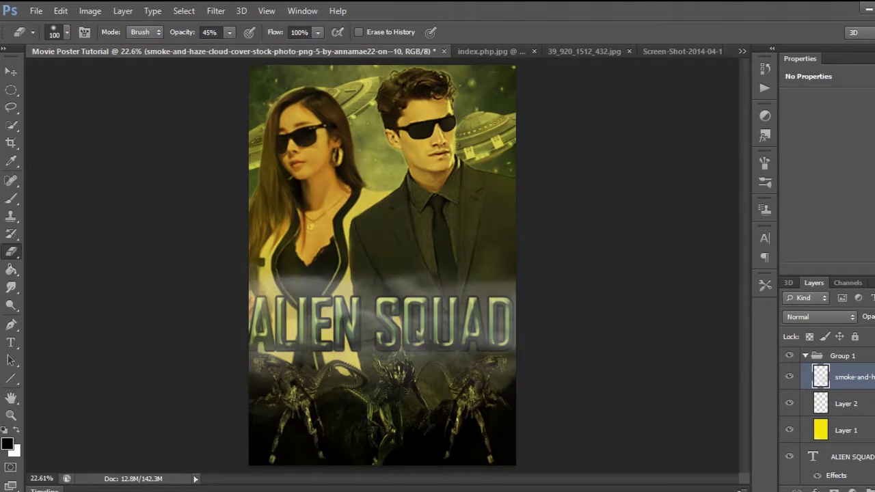
{"action": "left_click_drag", "start_coordinate": [864, 382], "coordinate": [868, 454]}
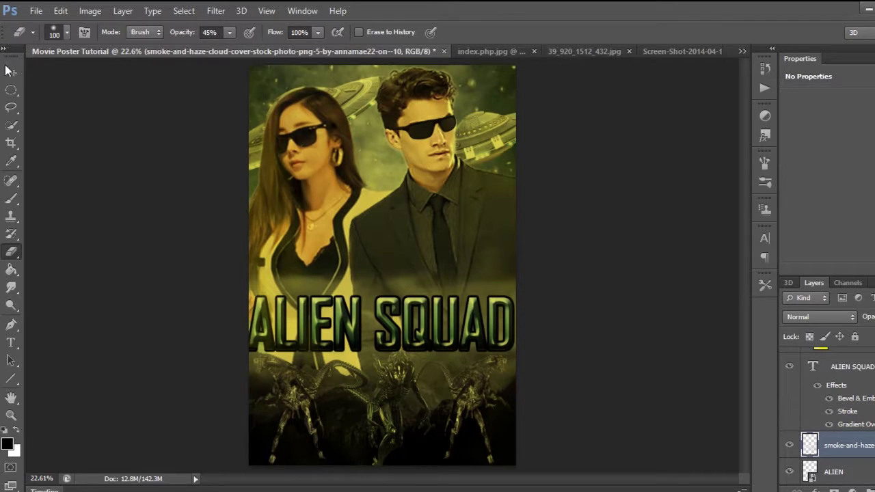
Shift the smoke slightly lower on the poster and place its layer beneath the three alien layers
{"action": "left_click", "coordinate": [9, 71]}
{"action": "left_click_drag", "start_coordinate": [438, 290], "coordinate": [441, 302]}
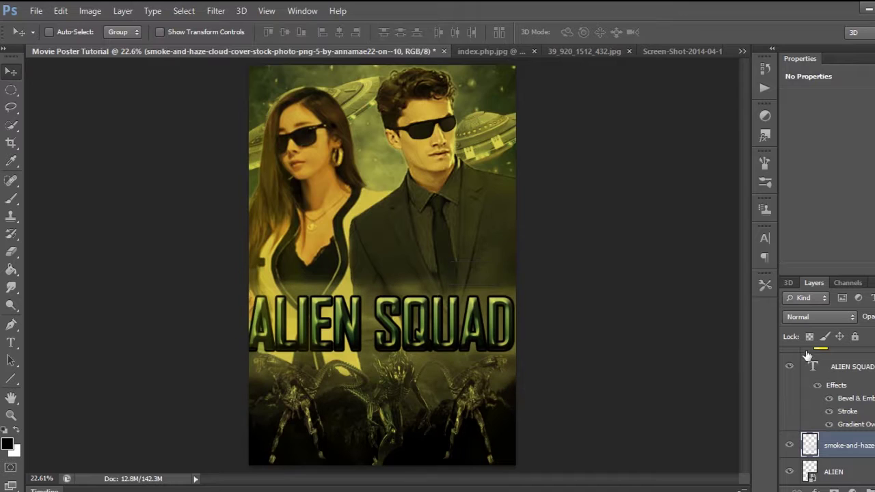
{"action": "scroll", "coordinate": [865, 387], "scroll_direction": "down", "scroll_amount": 3}
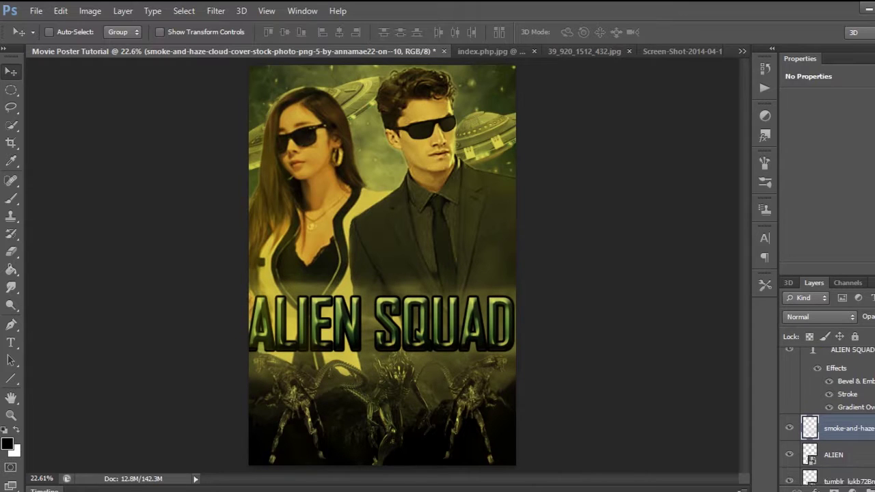
{"action": "left_click_drag", "start_coordinate": [867, 381], "coordinate": [863, 458]}
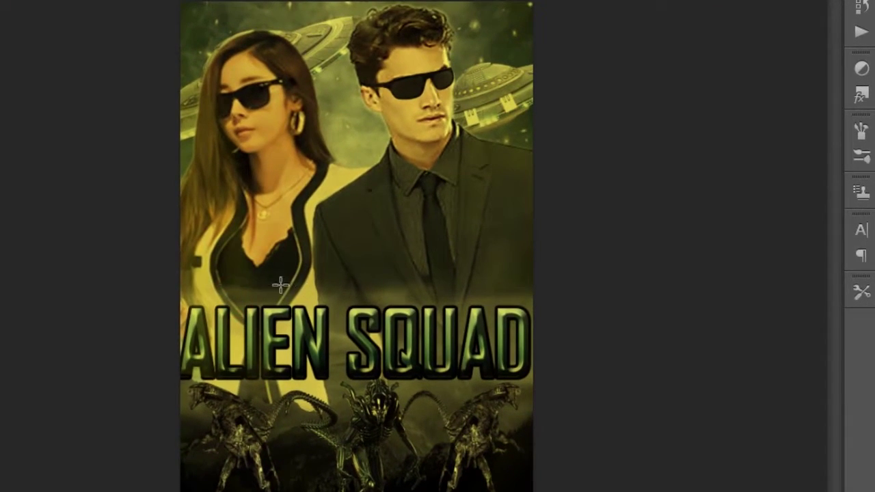
Soften the smoke's remaining upper edge above the ALIEN SQUAD title with eraser dabs across the jackets
{"action": "left_click", "coordinate": [236, 294]}
{"action": "left_click", "coordinate": [228, 296]}
{"action": "left_click", "coordinate": [376, 290]}
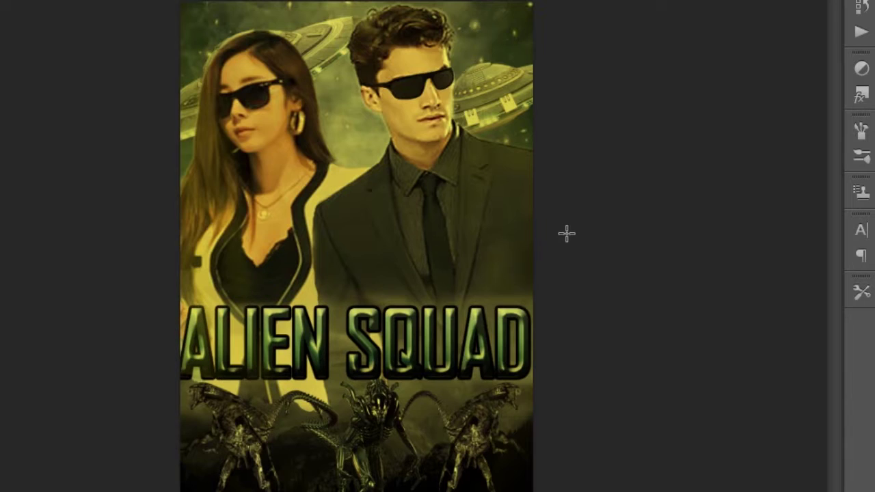
{"action": "left_click", "coordinate": [303, 288]}
{"action": "left_click", "coordinate": [523, 280]}
{"action": "left_click", "coordinate": [523, 298]}
{"action": "left_click", "coordinate": [544, 371]}
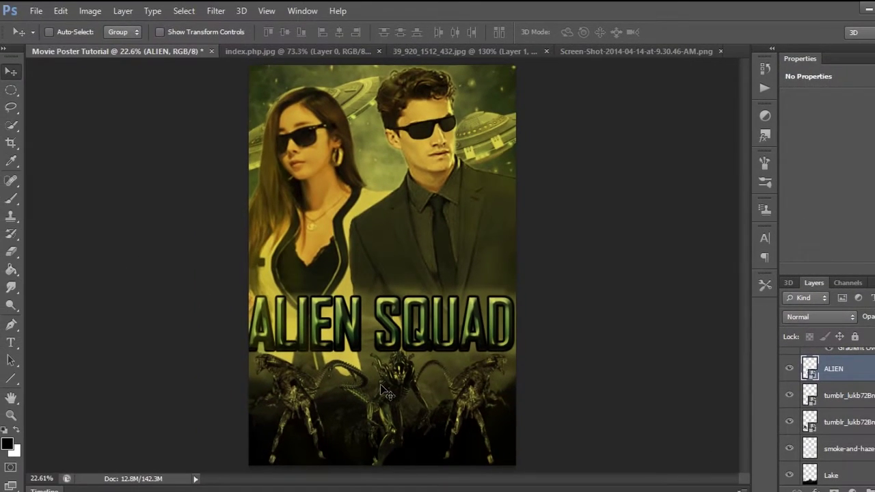
Nudge the central alien slightly beneath the title and raise the spaceship copy behind the woman a little
{"action": "left_click_drag", "start_coordinate": [358, 428], "coordinate": [358, 433]}
{"action": "left_click_drag", "start_coordinate": [384, 392], "coordinate": [400, 396]}
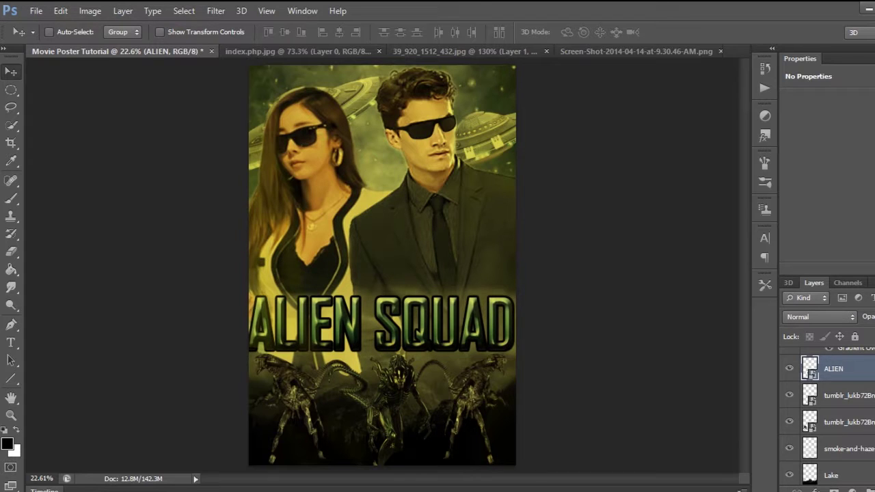
{"action": "scroll", "coordinate": [827, 417], "scroll_direction": "down", "scroll_amount": 10}
{"action": "left_click", "coordinate": [848, 453]}
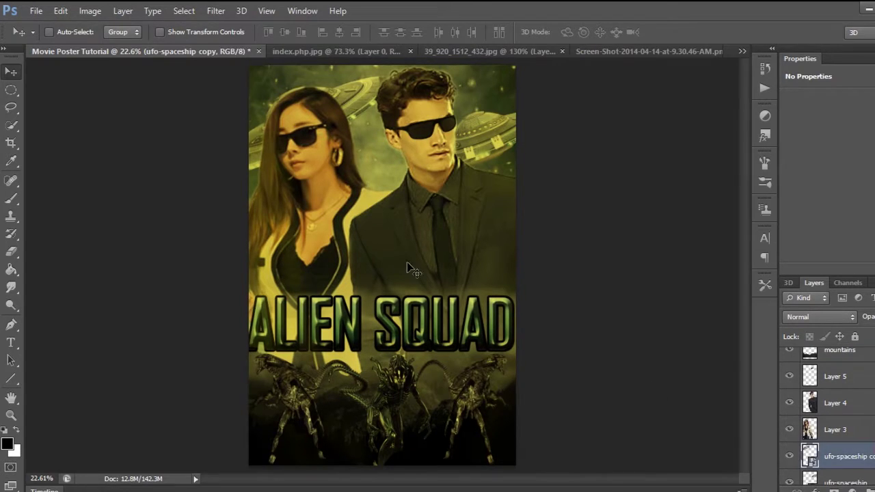
{"action": "left_click_drag", "start_coordinate": [351, 108], "coordinate": [348, 96]}
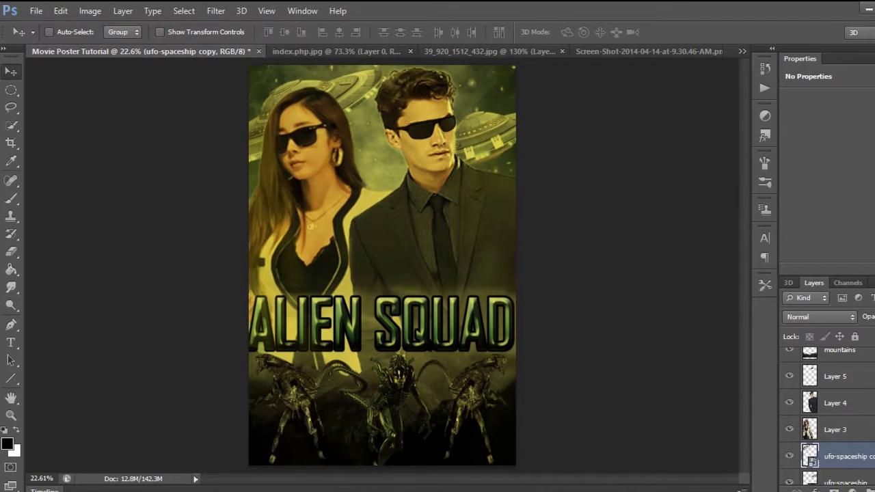
Narrow the ALIEN SQUAD title to 99.59% width from its left side so it fits within the poster
{"action": "scroll", "coordinate": [828, 417], "scroll_direction": "up", "scroll_amount": 6}
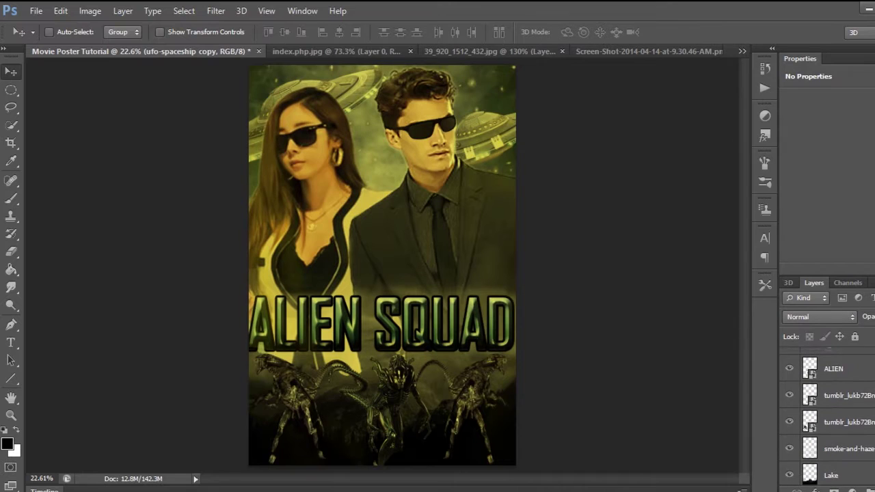
{"action": "left_click", "coordinate": [857, 399]}
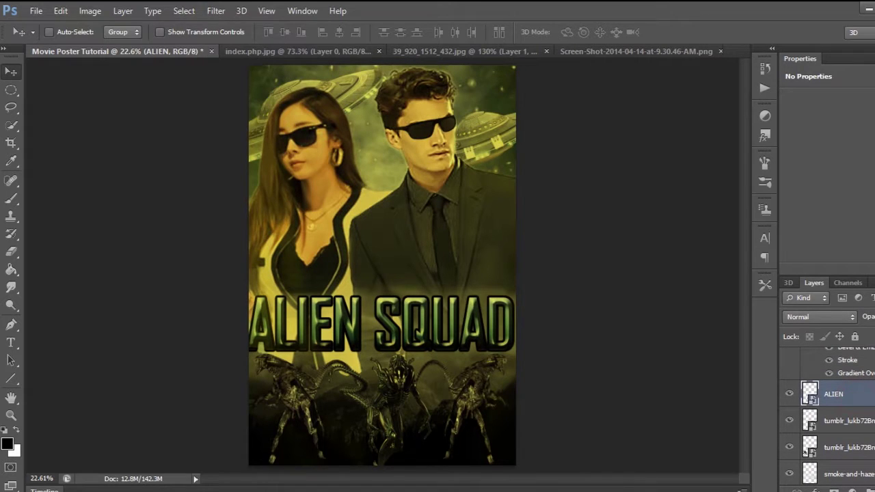
{"action": "scroll", "coordinate": [828, 418], "scroll_direction": "up", "scroll_amount": 3}
{"action": "left_click", "coordinate": [865, 391]}
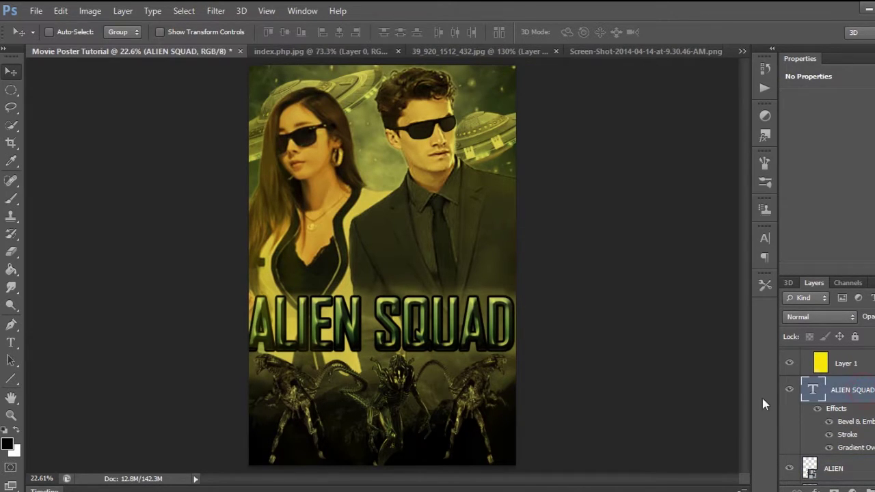
{"action": "key", "text": "ctrl+t"}
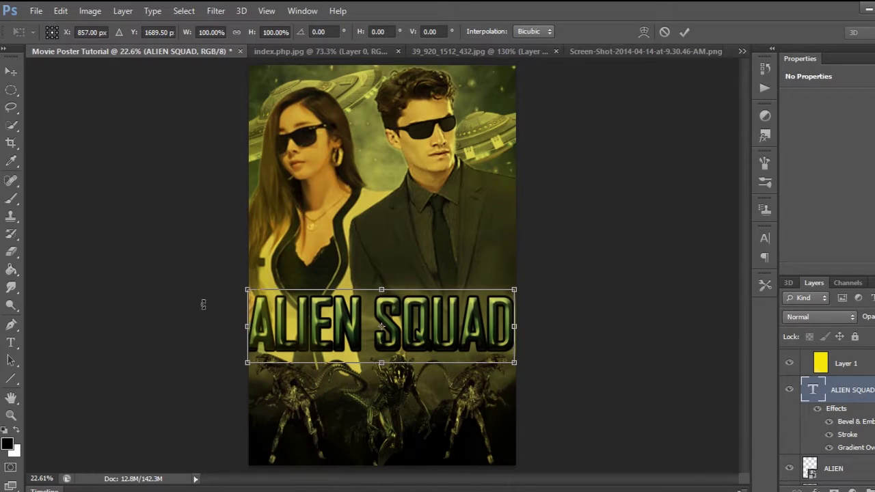
{"action": "left_click_drag", "start_coordinate": [249, 326], "coordinate": [251, 326]}
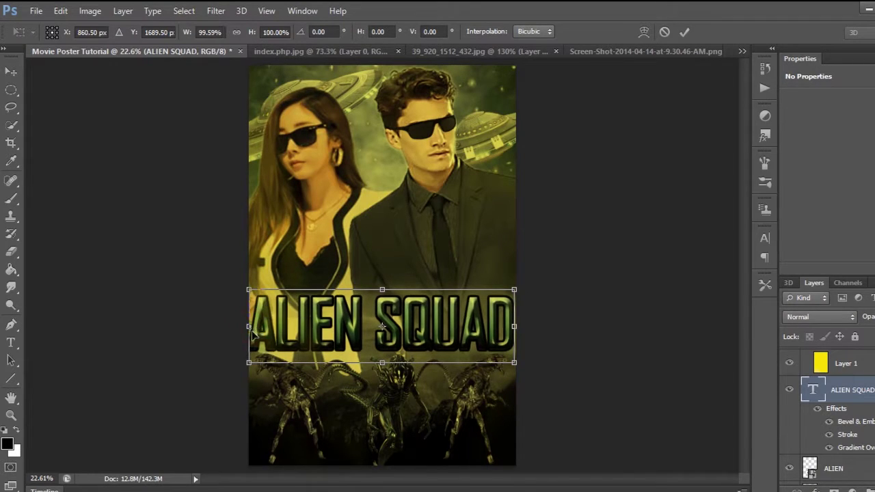
{"action": "left_click", "coordinate": [686, 31]}
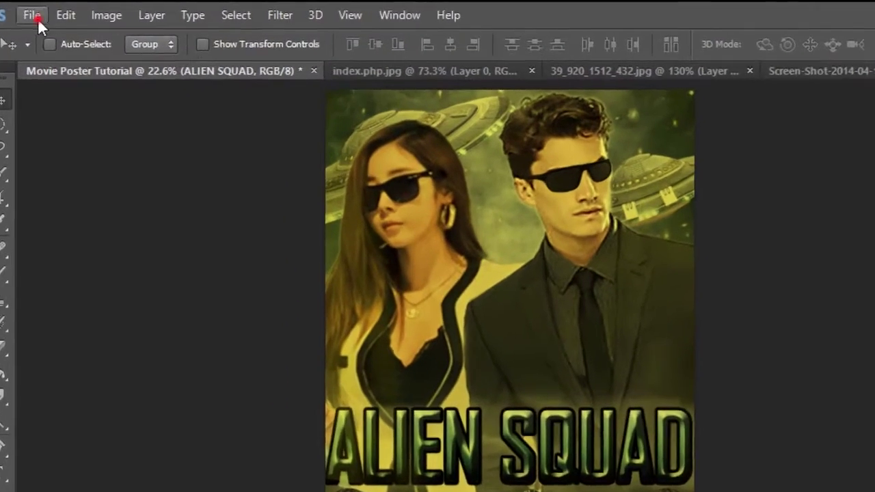
Save the poster to Downloads as a JPEG named Alien Squad, with quality 12 (Maximum) and the Baseline ("Standard") format
{"action": "left_click", "coordinate": [34, 12]}
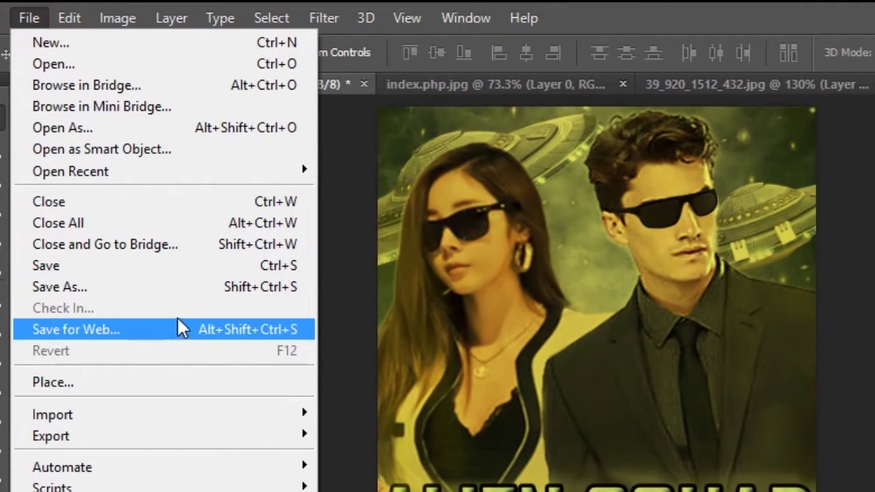
{"action": "left_click", "coordinate": [149, 286]}
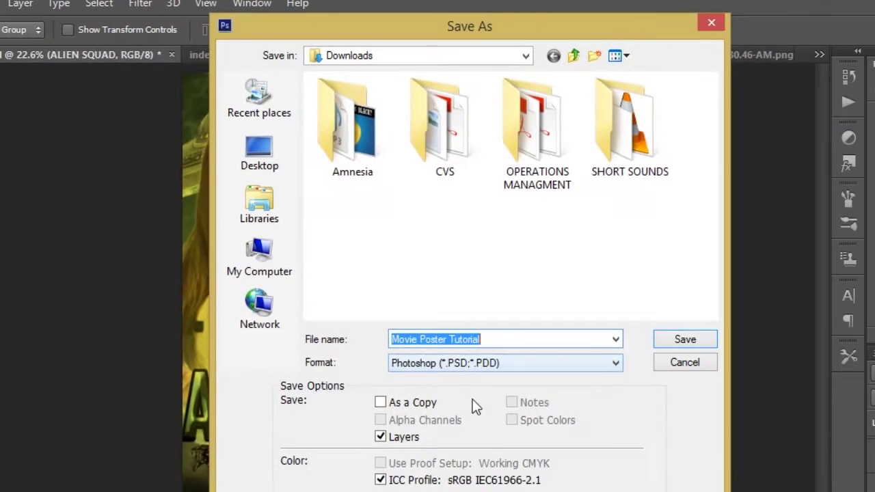
{"action": "left_click", "coordinate": [472, 366]}
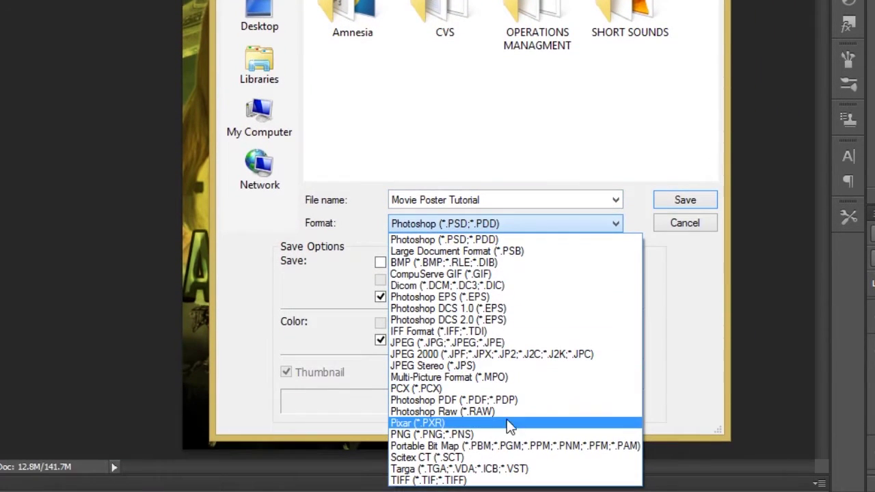
{"action": "left_click", "coordinate": [493, 343]}
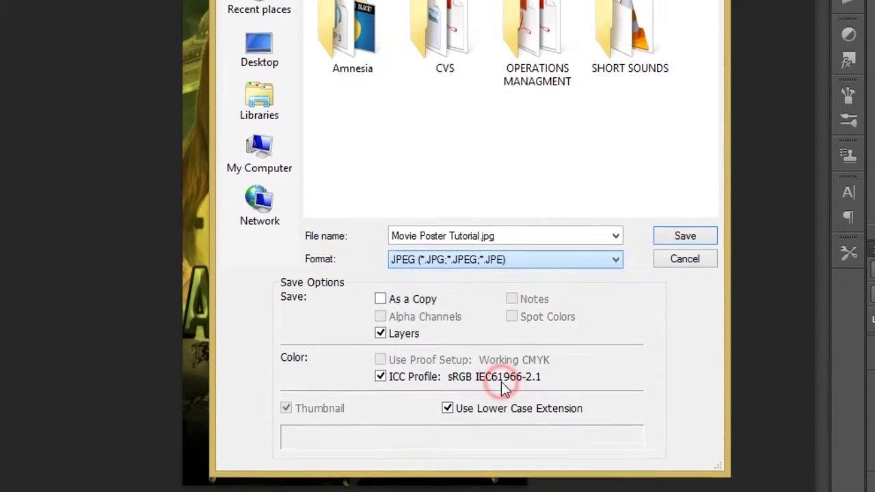
{"action": "left_click_drag", "start_coordinate": [518, 282], "coordinate": [231, 285]}
{"action": "type", "text": "Alien"}
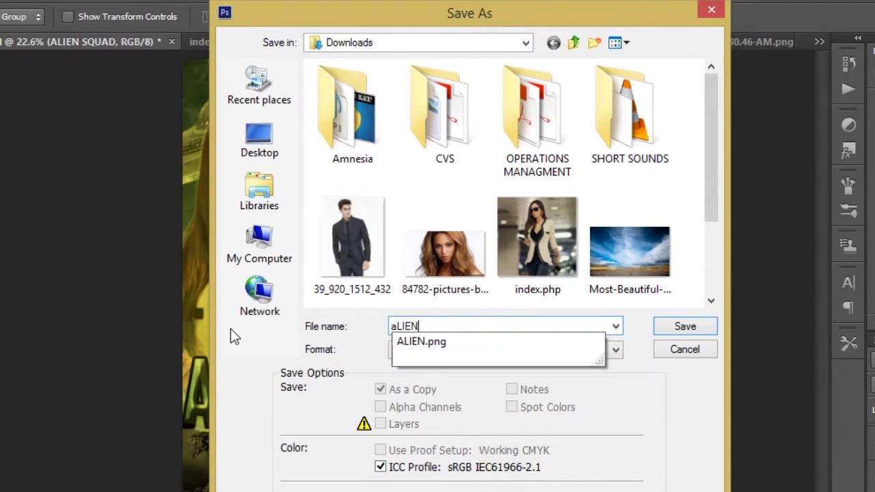
{"action": "type", "text": " Squad"}
{"action": "left_click", "coordinate": [684, 327]}
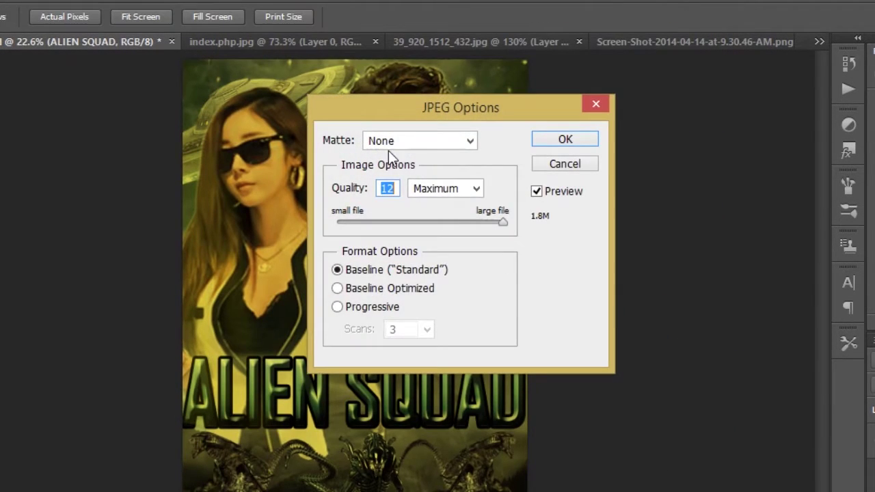
{"action": "left_click", "coordinate": [570, 139]}
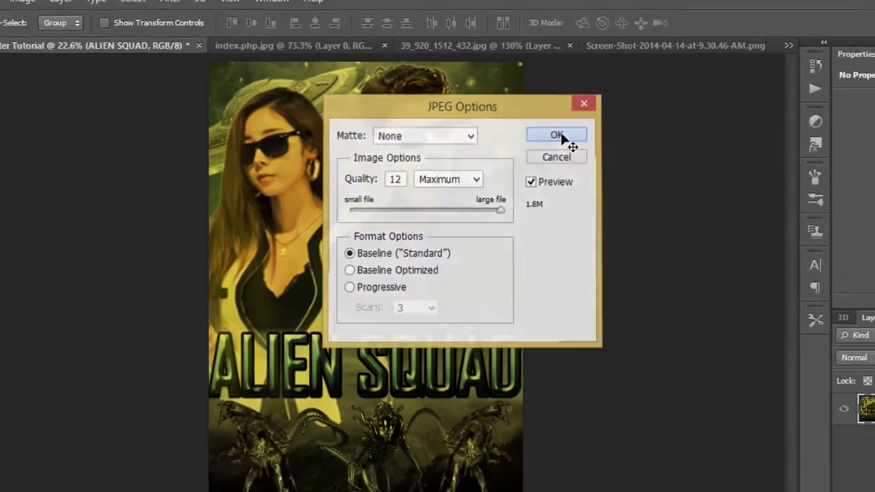